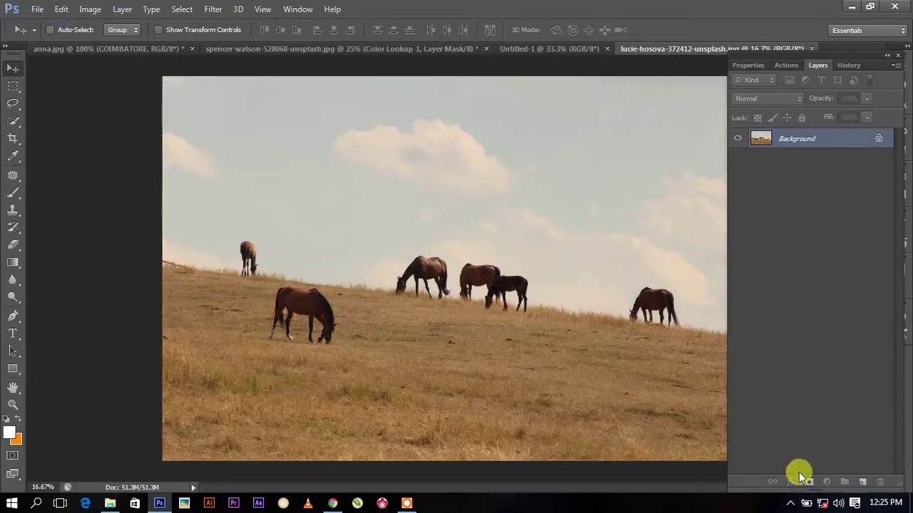
Duplicate the horse-field Background layer and place the dancer photo 'hanson-lu-670666-unsplash' above it.
left_click_drag(828, 138, 862, 482)
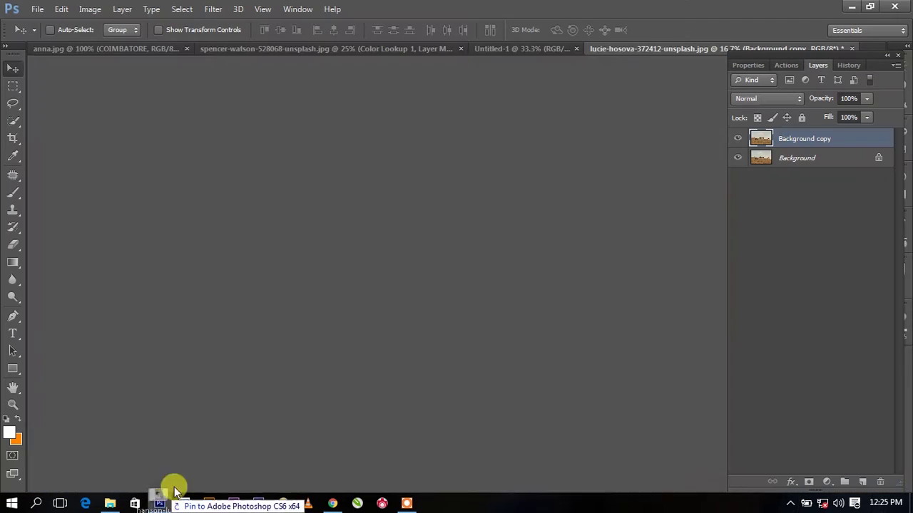
mouse_move(238, 253)
left_mouse_down()
mouse_move(341, 342)
mouse_move(331, 329)
left_mouse_up()
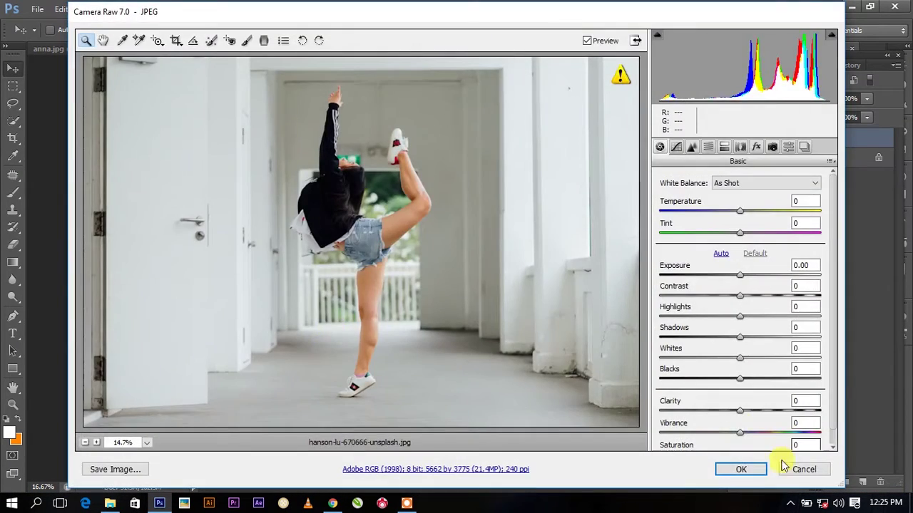
left_click(770, 465)
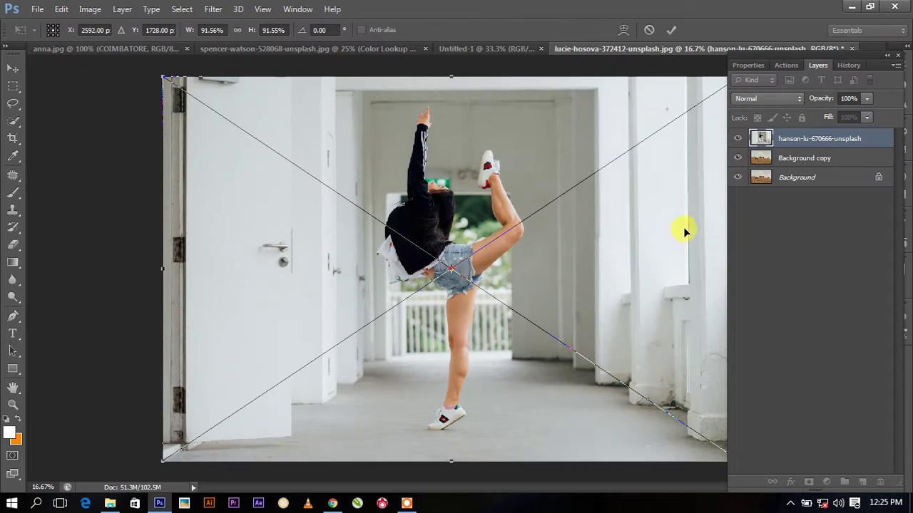
left_click(669, 32)
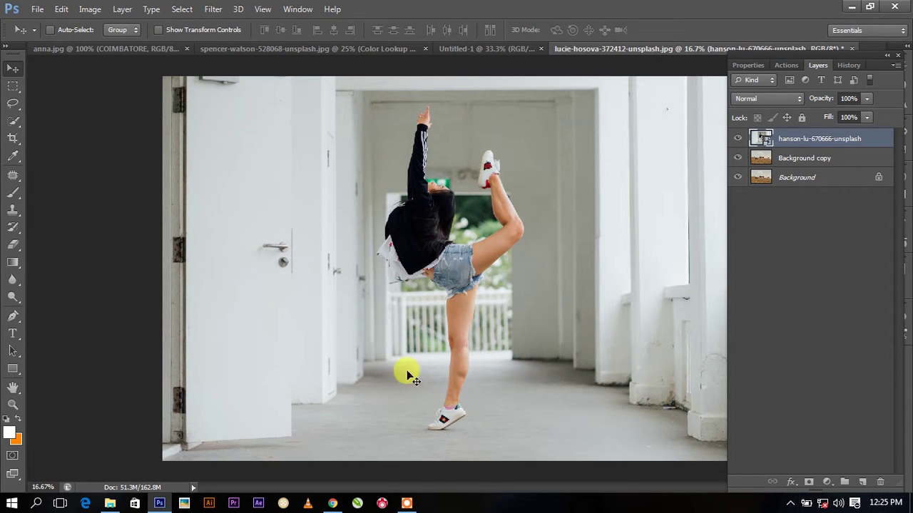
With the Pen tool, place path points around the shoe toe, laces and up past the ankle.
left_click(13, 316)
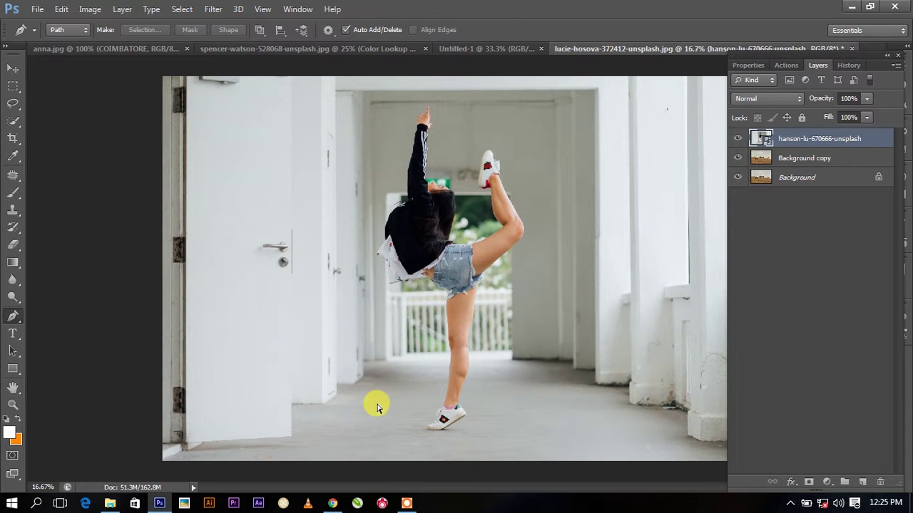
scroll(433, 428, "up", 1)
scroll(442, 433, "up", 1)
scroll(436, 209, "up", 1)
scroll(467, 346, "up", 1)
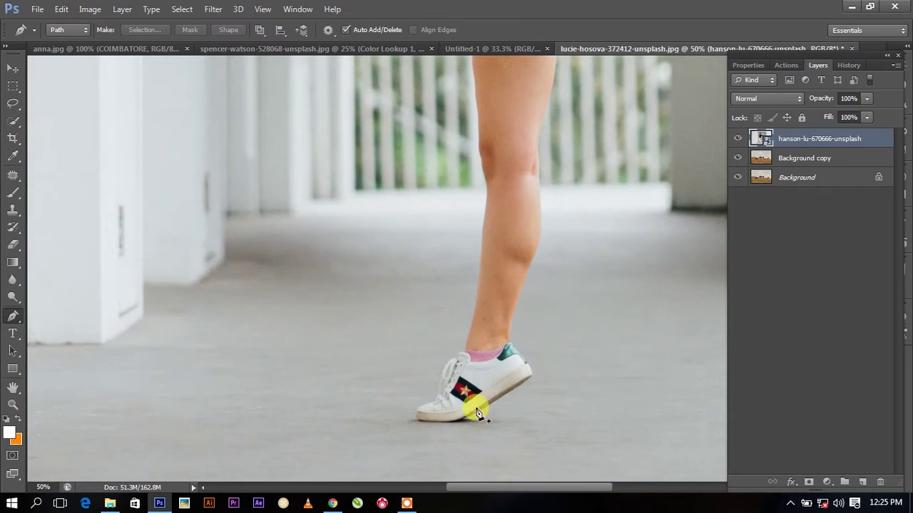
scroll(480, 413, "up", 1)
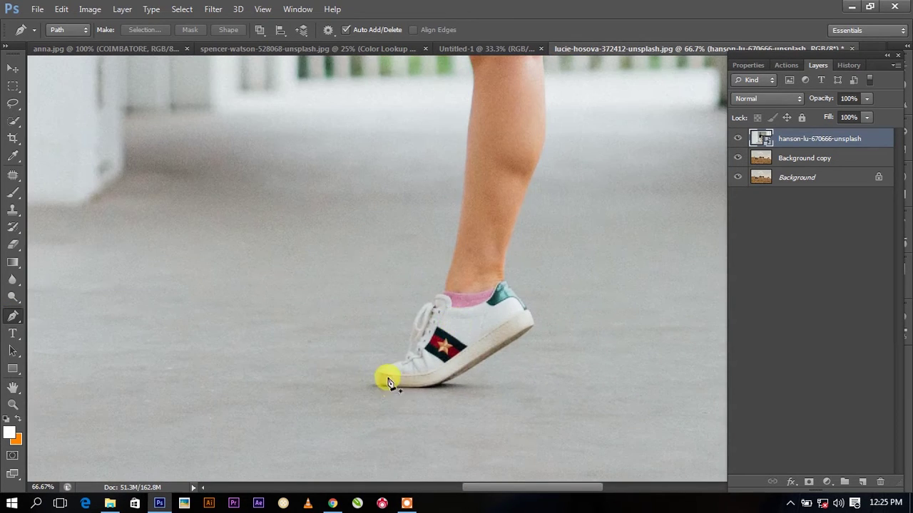
left_click(383, 384)
left_click(387, 368)
left_click(412, 352)
left_click(430, 314)
left_click(442, 291)
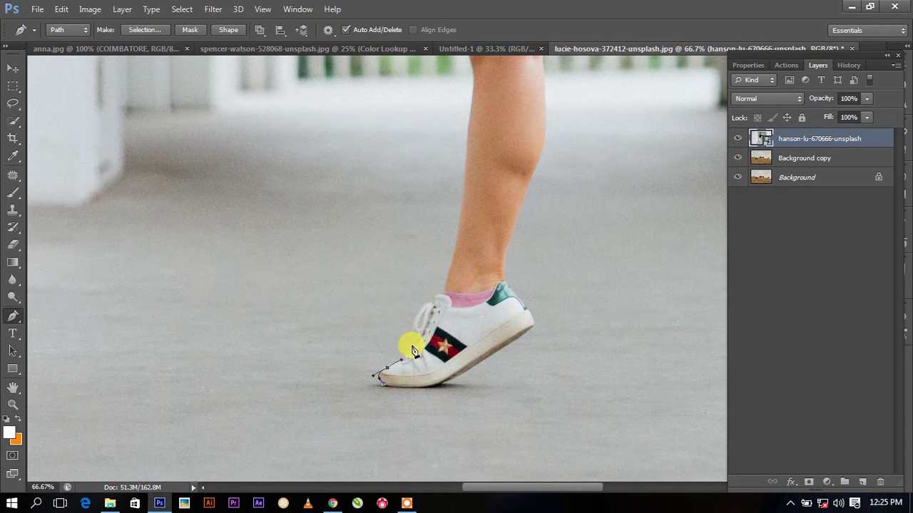
left_click(413, 330)
left_click(426, 308)
left_click(454, 268)
Continue the path along the knee, lower leg and heel, closing it back at the toe.
scroll(385, 275, "up", 3)
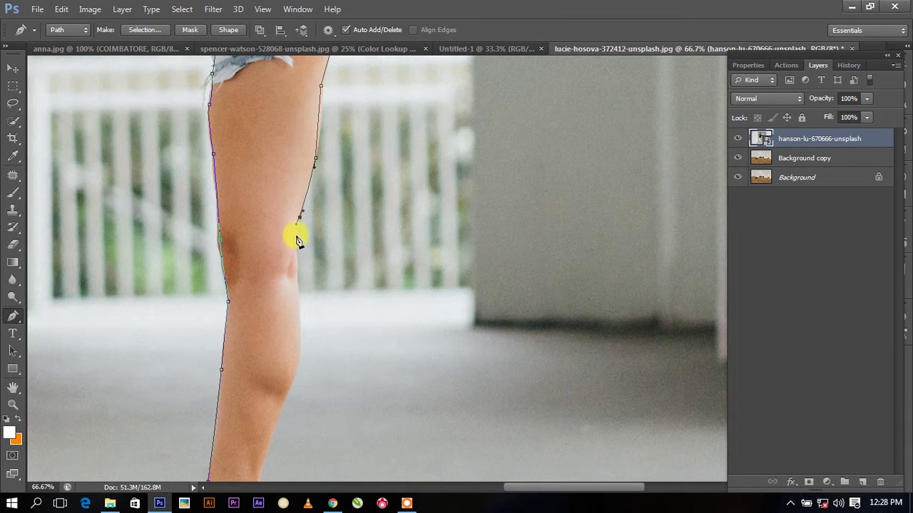
left_click(297, 240)
left_click_drag(307, 273, 305, 166)
left_click(291, 285)
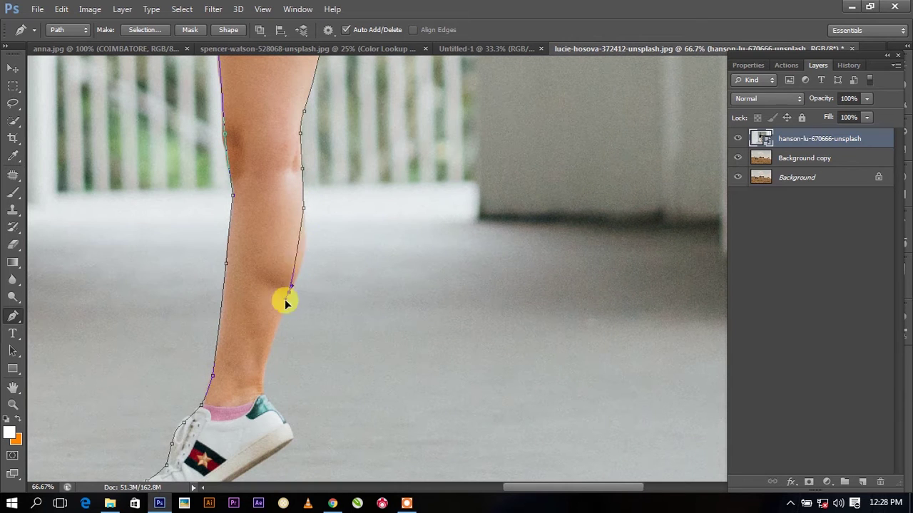
left_click(271, 341)
left_click_drag(271, 346, 279, 225)
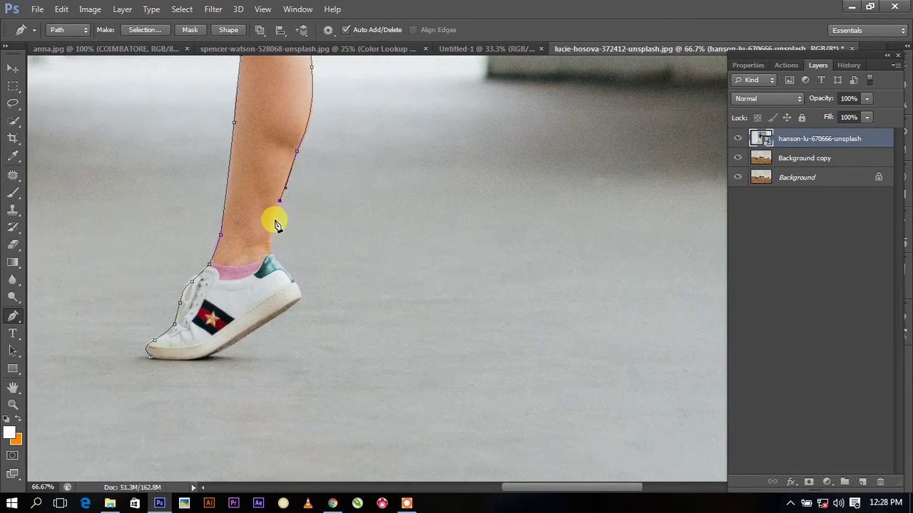
left_click(280, 313)
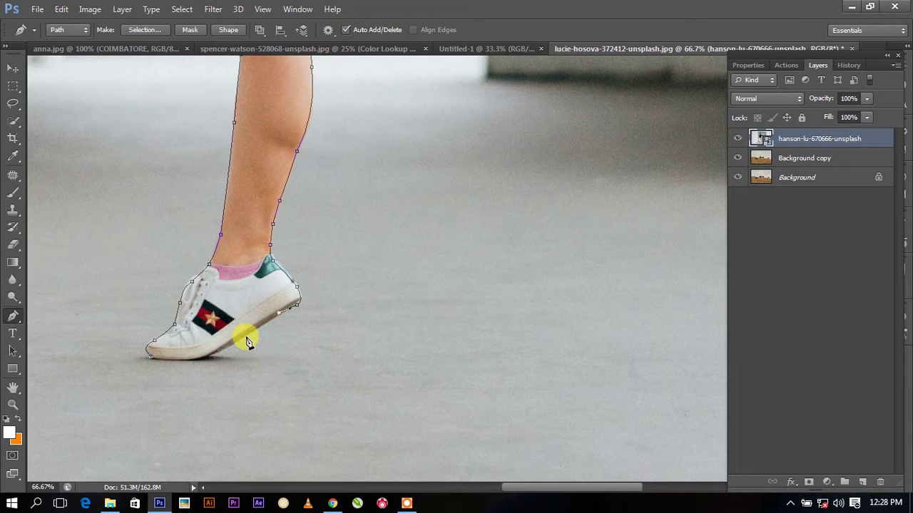
left_click(152, 357)
key("ctrl+minus")
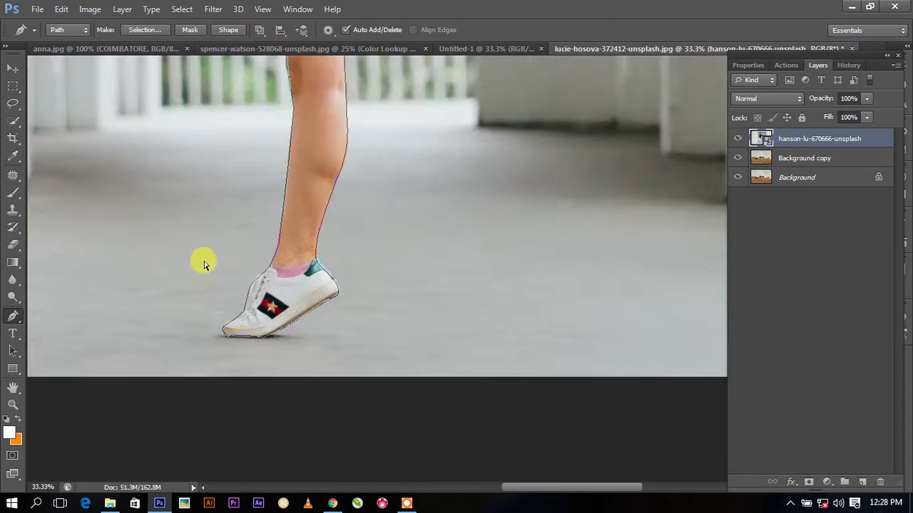
key("ctrl+minus")
key("ctrl+minus")
Convert the leg path into a selection and refine its edges.
left_click_drag(382, 116, 332, 179)
right_click(333, 179)
left_click(342, 246)
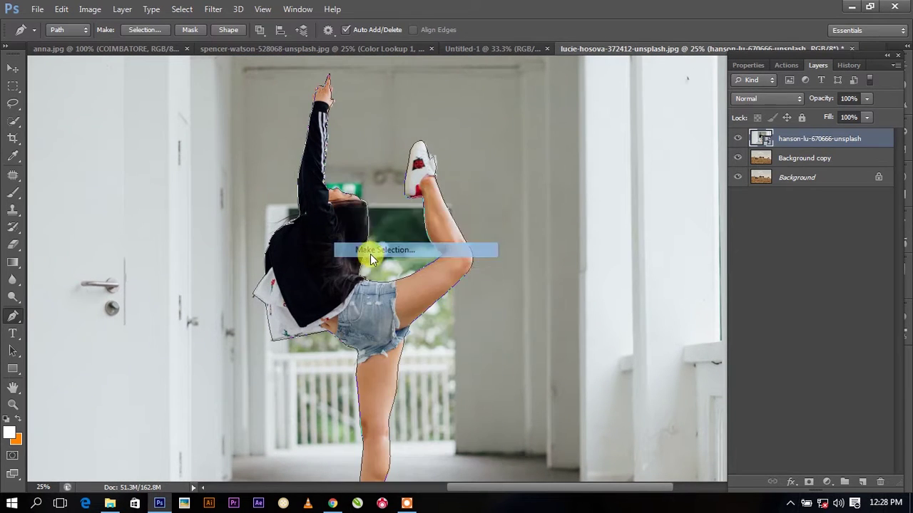
left_click(520, 143)
left_click(12, 102)
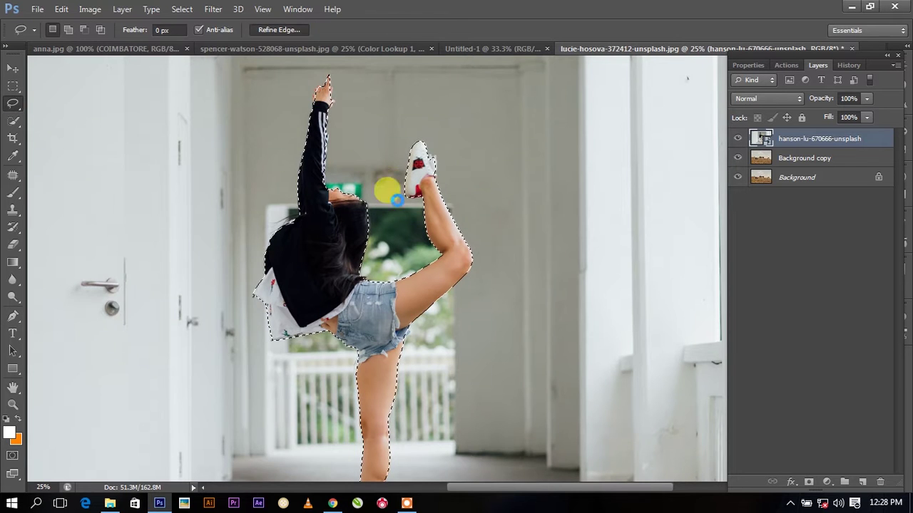
key("ctrl+alt+r")
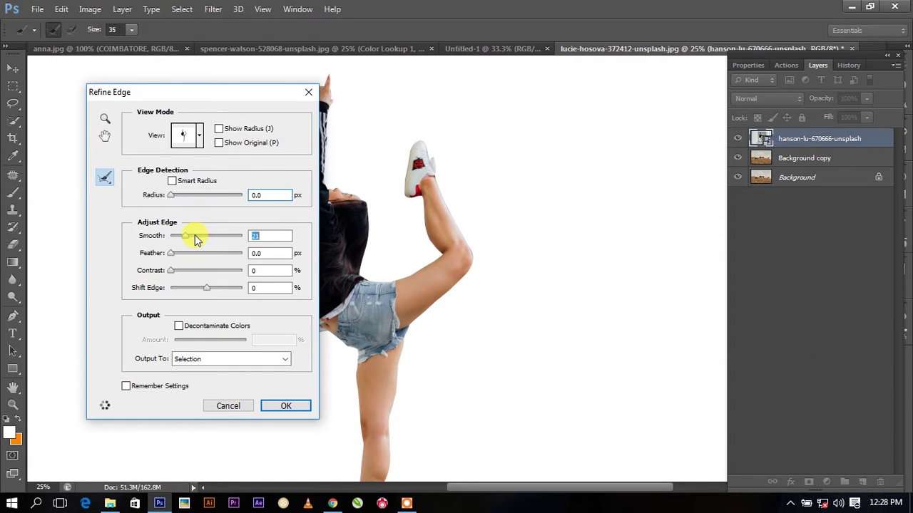
left_click(295, 406)
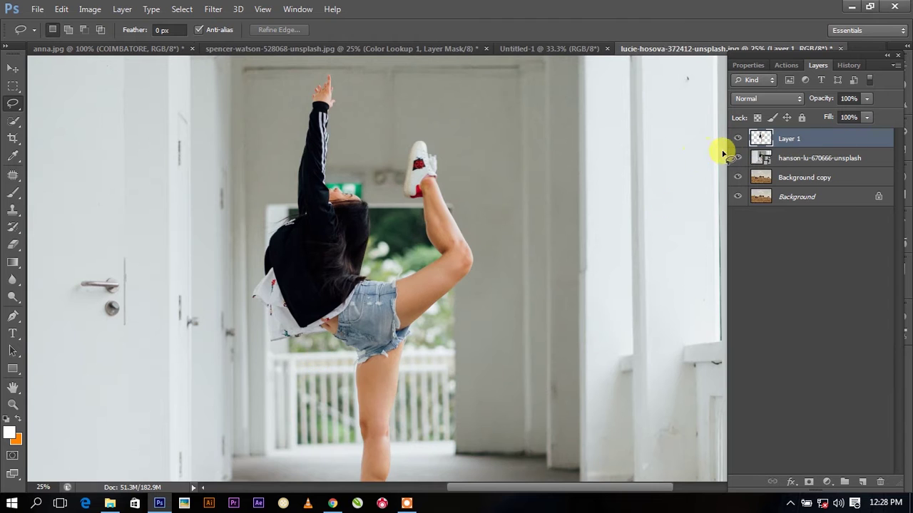
Hide the original photo; scale the cut-out dancer to about 47.5%, right of the middle horses.
left_click(737, 158)
key("ctrl+minus")
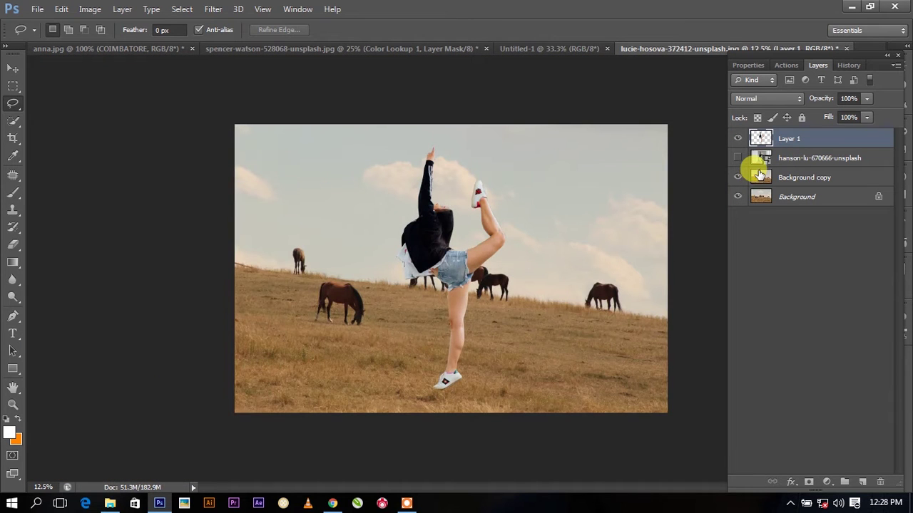
key("ctrl+t")
left_click_drag(502, 141, 483, 197)
left_click_drag(466, 249, 489, 249)
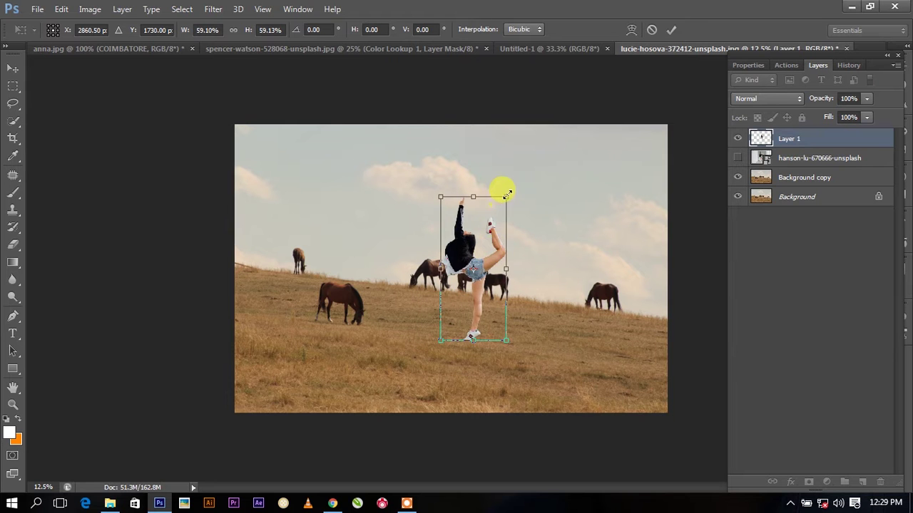
left_click_drag(505, 194, 496, 218)
mouse_move(485, 252)
left_mouse_down()
mouse_move(514, 286)
mouse_move(495, 279)
left_mouse_up()
left_click_drag(504, 243, 500, 225)
mouse_move(491, 280)
left_mouse_down()
mouse_move(547, 284)
mouse_move(546, 274)
left_mouse_up()
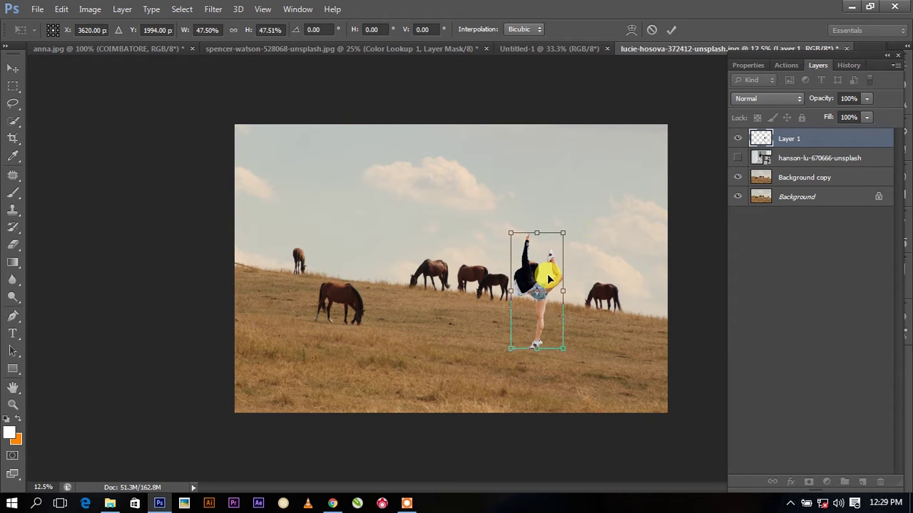
left_click(671, 30)
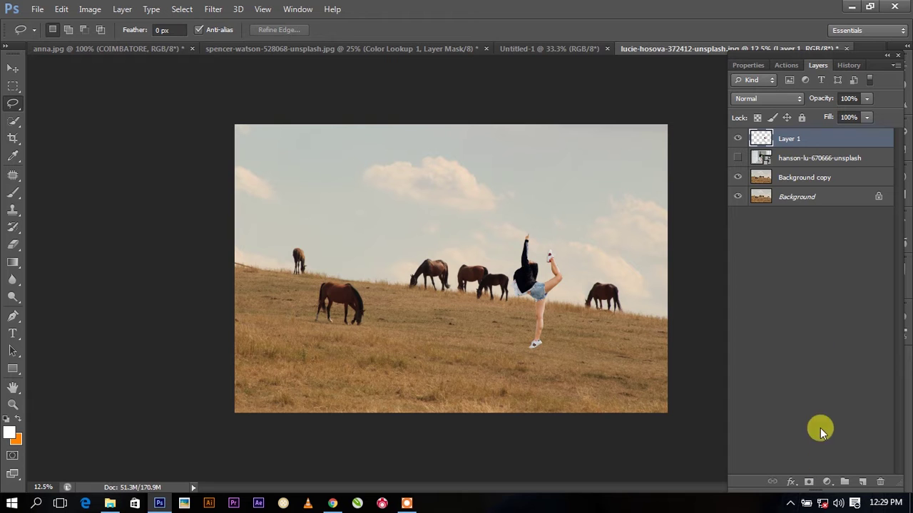
Add a Color Lookup adjustment on Background copy using NightFromDay.CUBE.
left_click(788, 177)
left_click(827, 482)
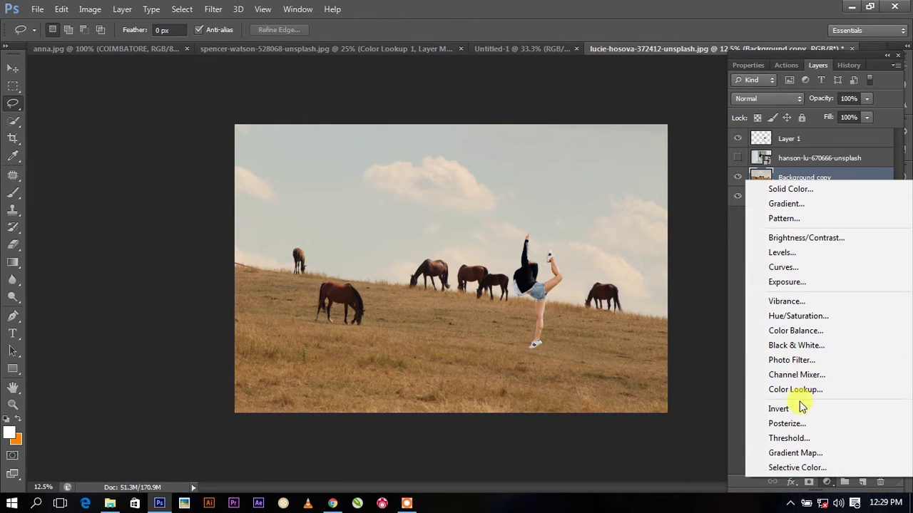
left_click(801, 391)
left_click(813, 105)
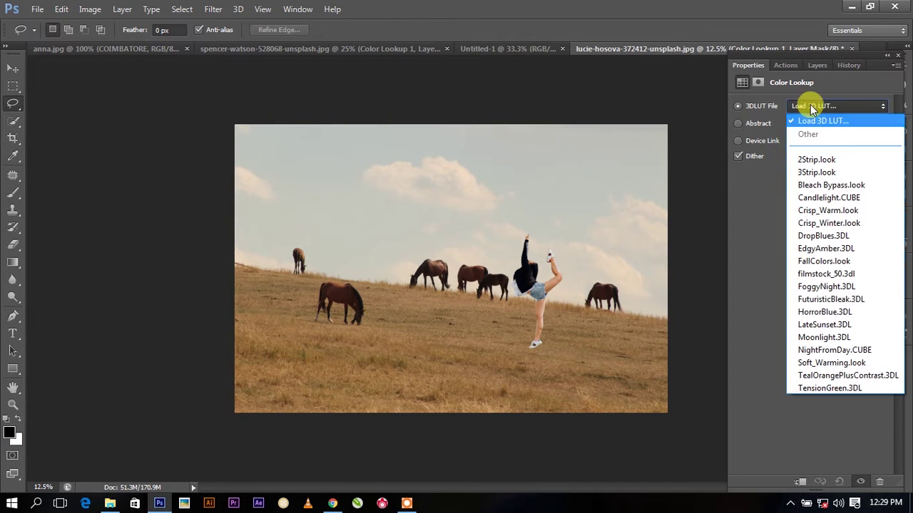
left_click(816, 349)
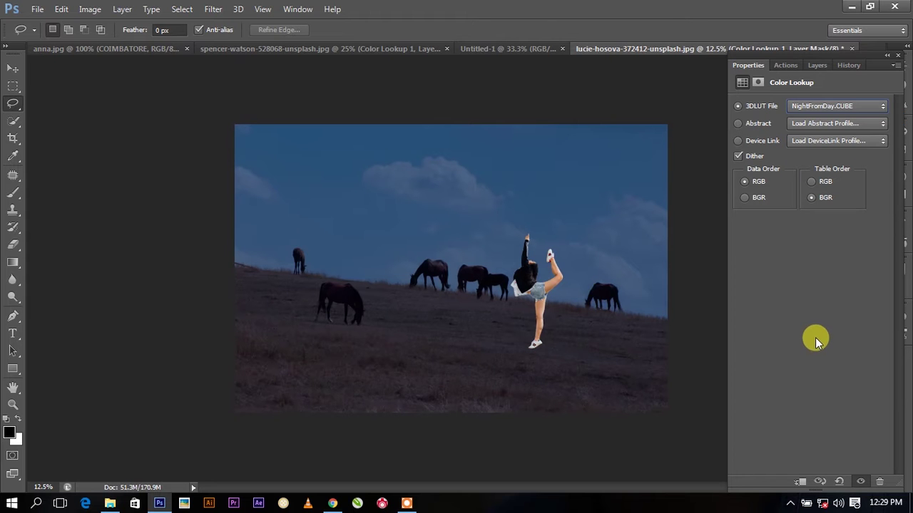
left_click(818, 64)
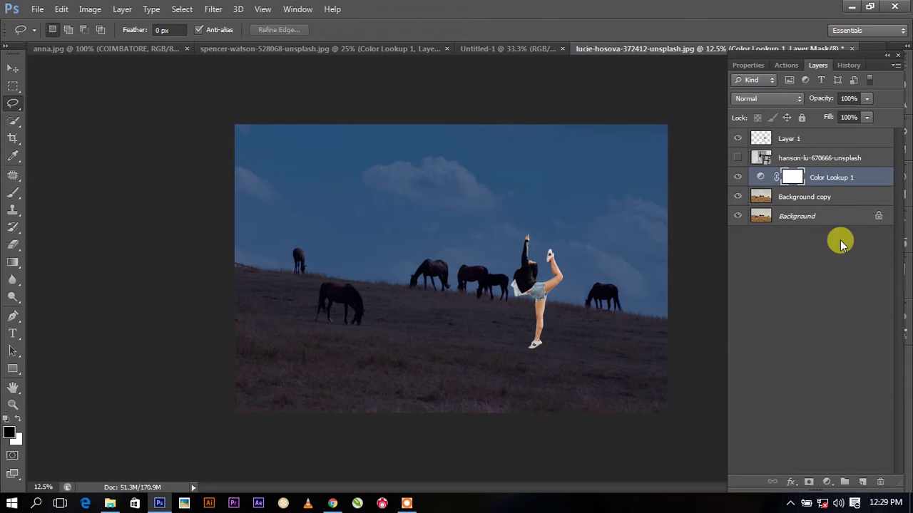
Add a Brightness/Contrast adjustment with brightness -31.
left_click(827, 482)
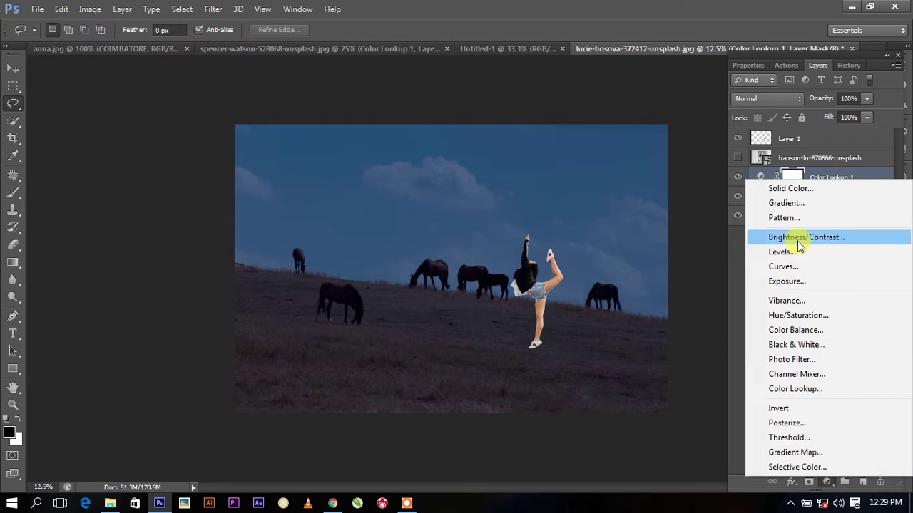
left_click(791, 236)
mouse_move(808, 136)
left_mouse_down()
mouse_move(763, 141)
mouse_move(795, 143)
left_mouse_up()
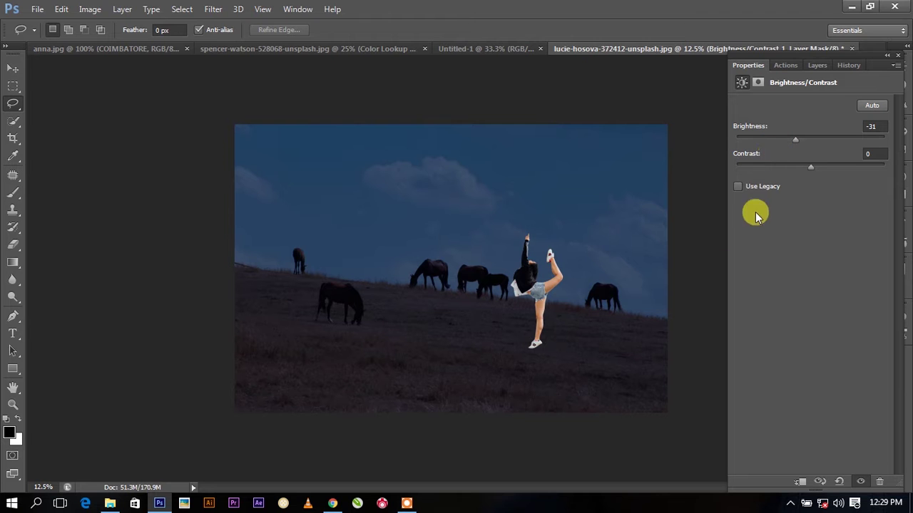
left_click(818, 65)
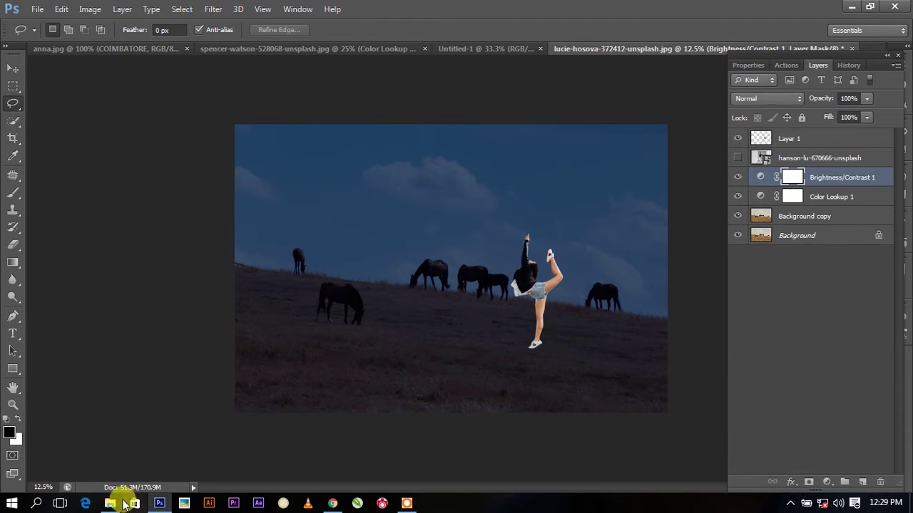
left_click(122, 503)
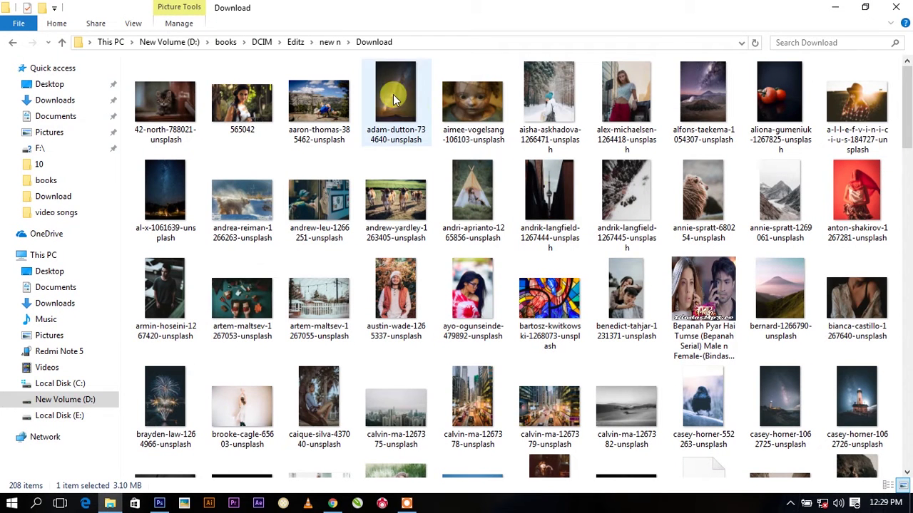
Preview and select jeremy-thomas-99324-unsplash in Download, then drag it over to Photoshop.
double_click(774, 404)
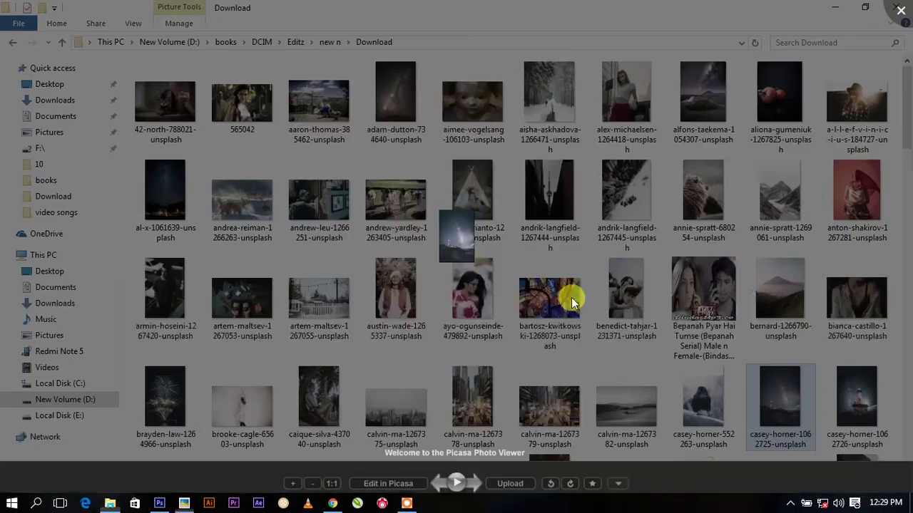
scroll(530, 131, "up", 3)
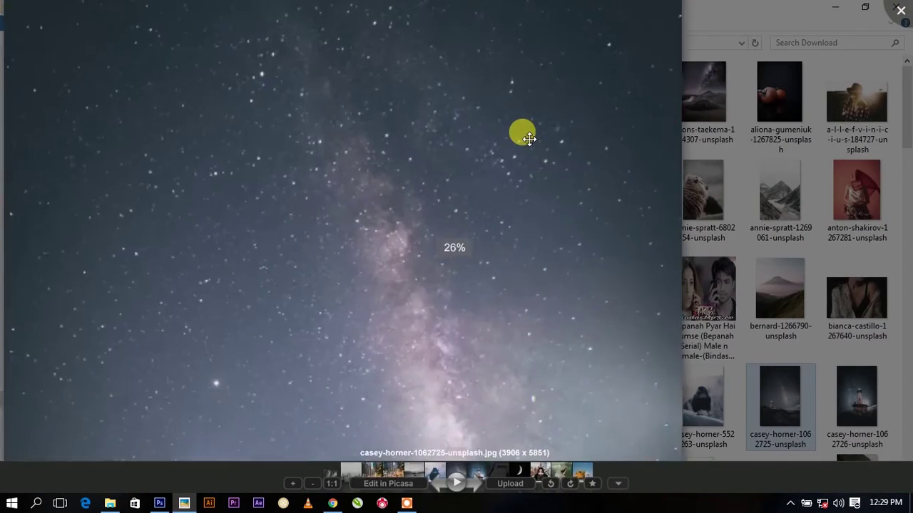
key("Escape")
scroll(813, 289, "down", 5)
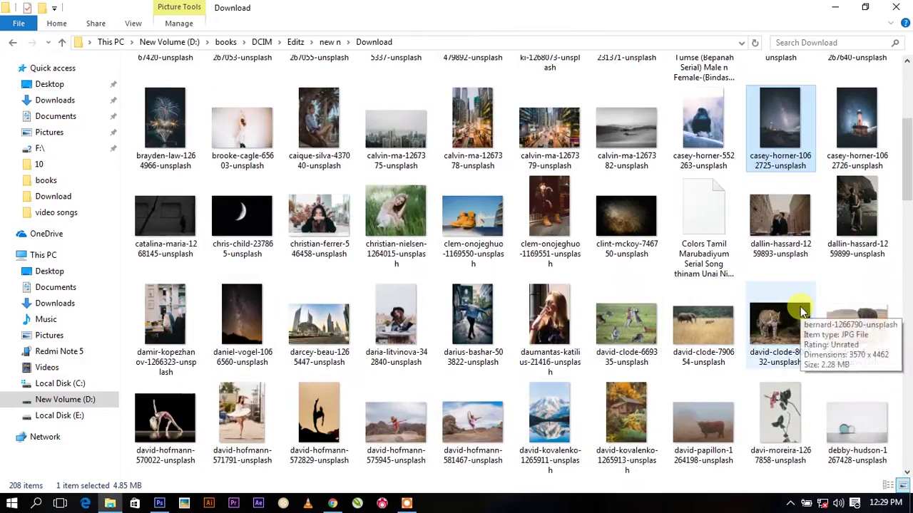
scroll(795, 306, "down", 5)
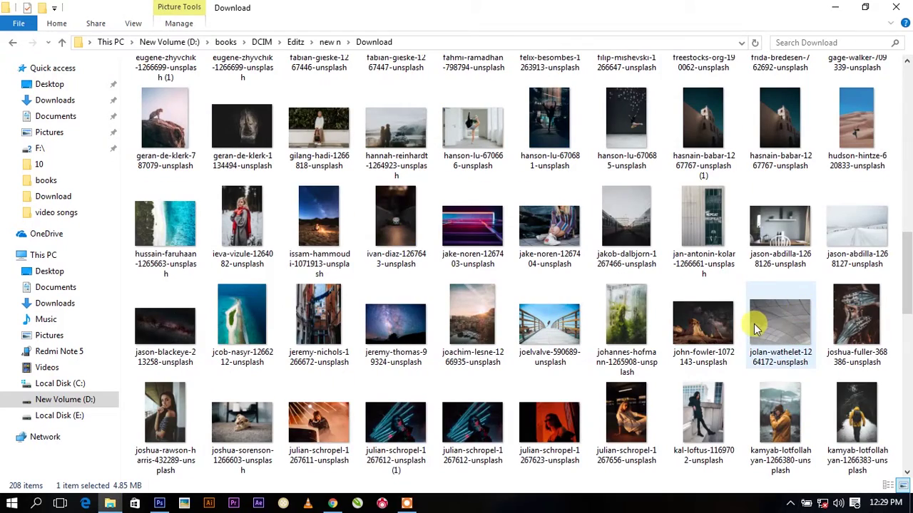
left_click(412, 337)
double_click(411, 337)
key("Escape")
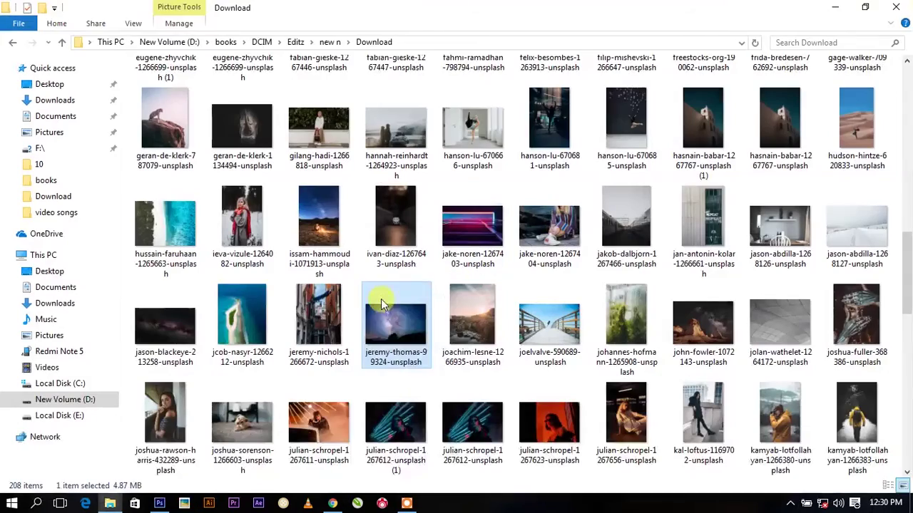
mouse_move(412, 338)
left_mouse_down()
mouse_move(381, 422)
mouse_move(435, 316)
left_mouse_up()
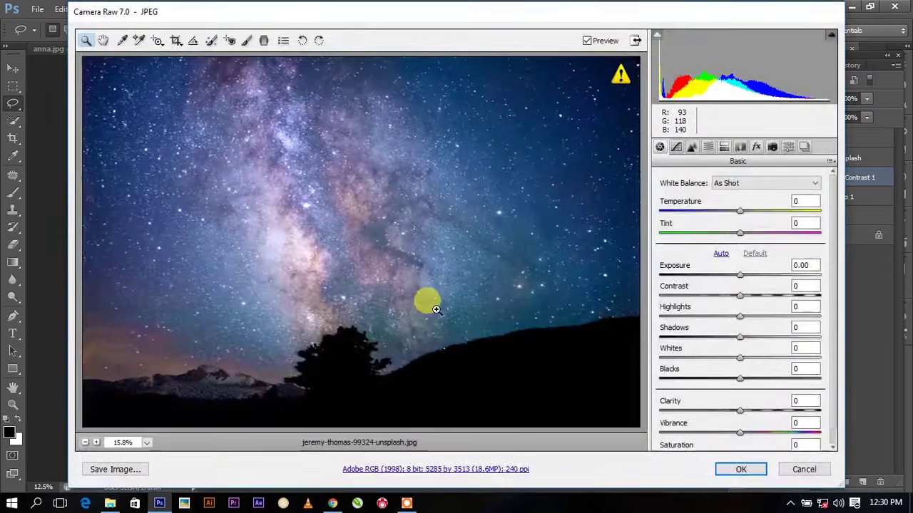
Place the Milky Way photo and move its layer directly above Color Lookup 1.
left_click(752, 469)
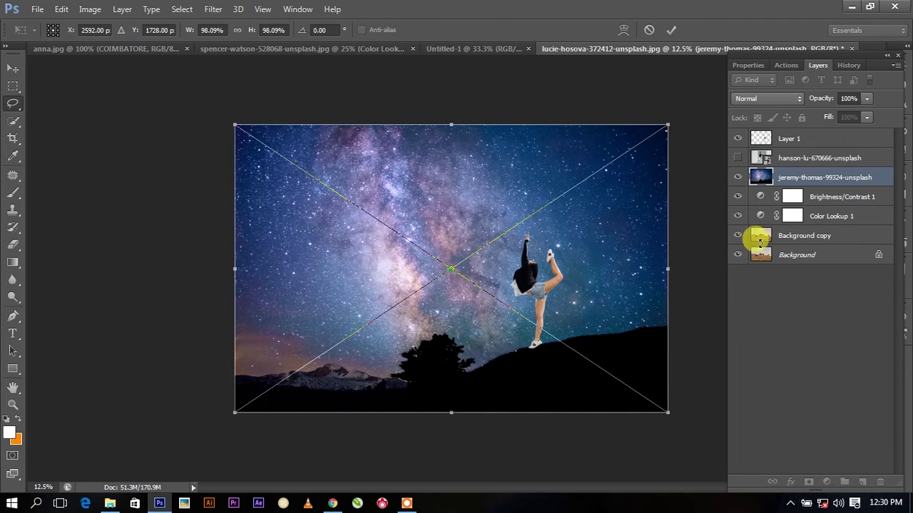
key("Return")
left_click_drag(804, 177, 806, 209)
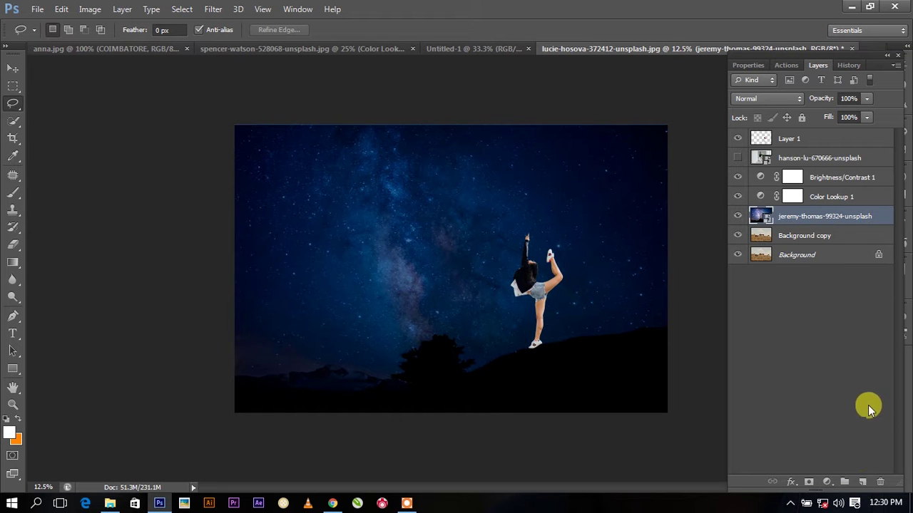
left_click_drag(826, 215, 831, 197)
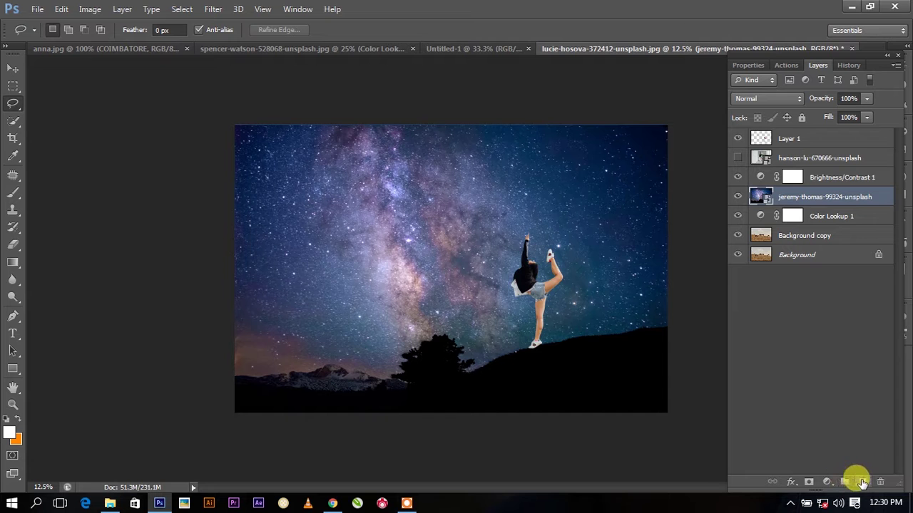
Create a new empty Layer 2 beneath the Milky Way sky layer.
left_click(862, 483)
left_click(827, 483)
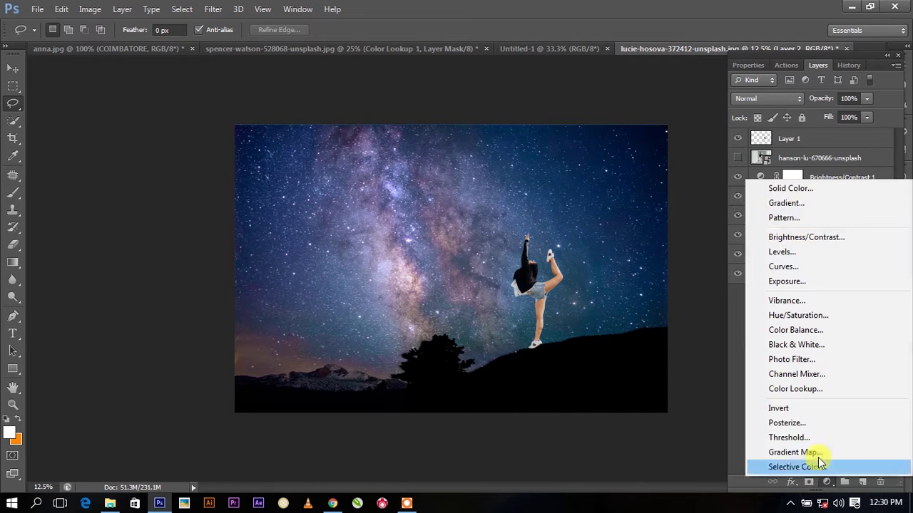
left_click(797, 204)
left_click(239, 236)
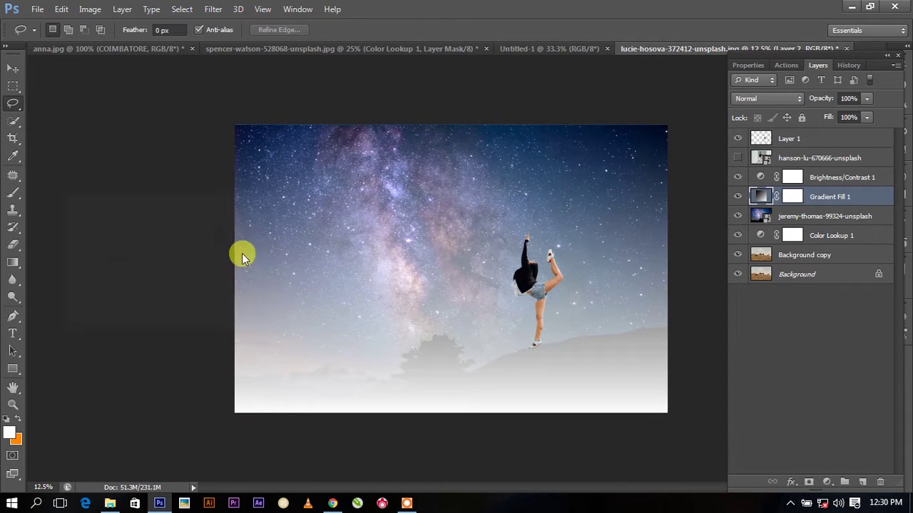
mouse_move(811, 190)
left_mouse_down()
mouse_move(819, 220)
mouse_move(813, 214)
left_mouse_up()
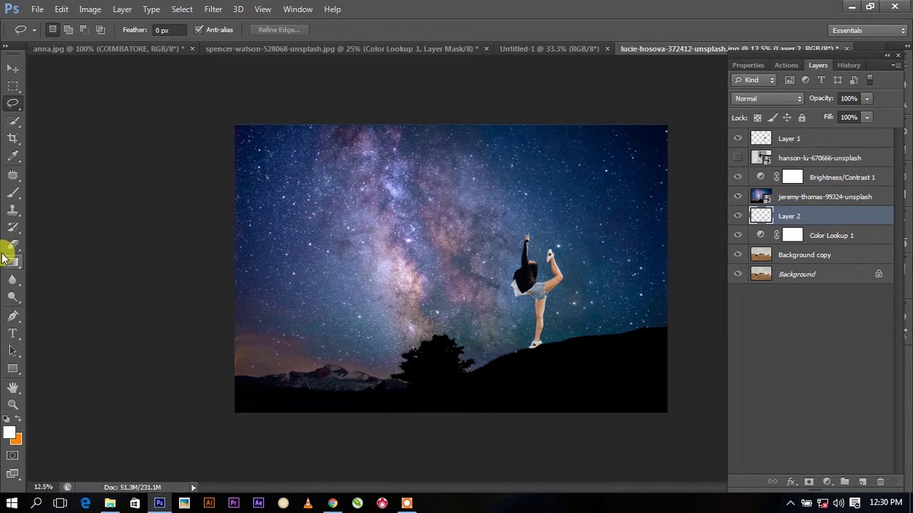
Set up a black-to-transparent gradient in the Gradient Editor.
left_click(13, 261)
left_click(70, 29)
left_click(606, 113)
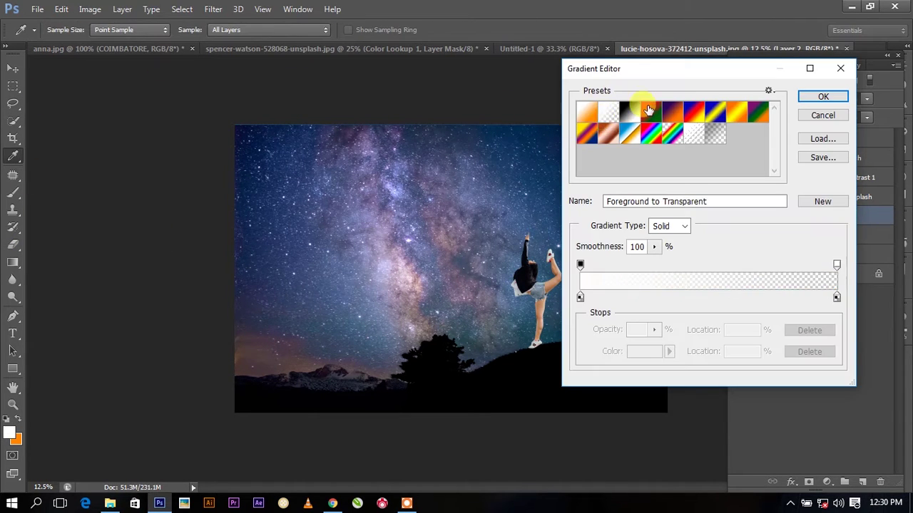
double_click(579, 298)
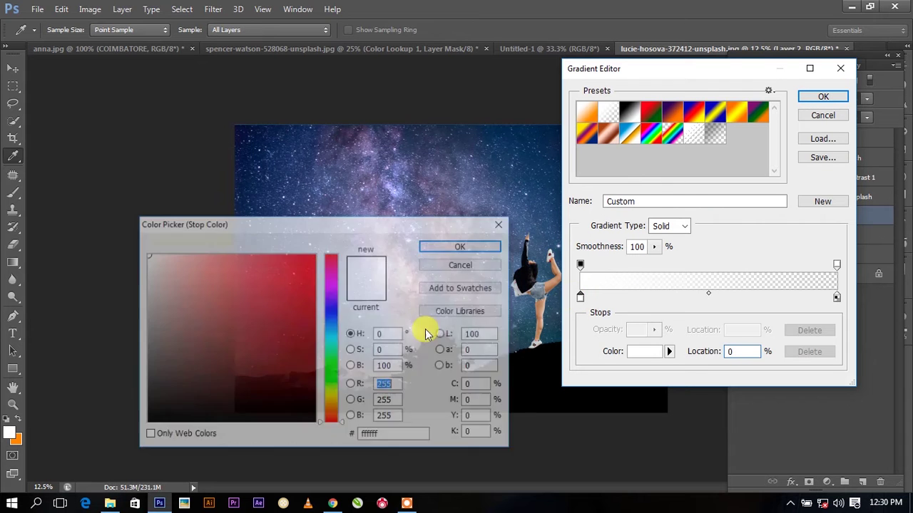
left_click_drag(251, 386, 96, 437)
left_click(449, 244)
double_click(836, 298)
left_click(143, 426)
left_click(449, 244)
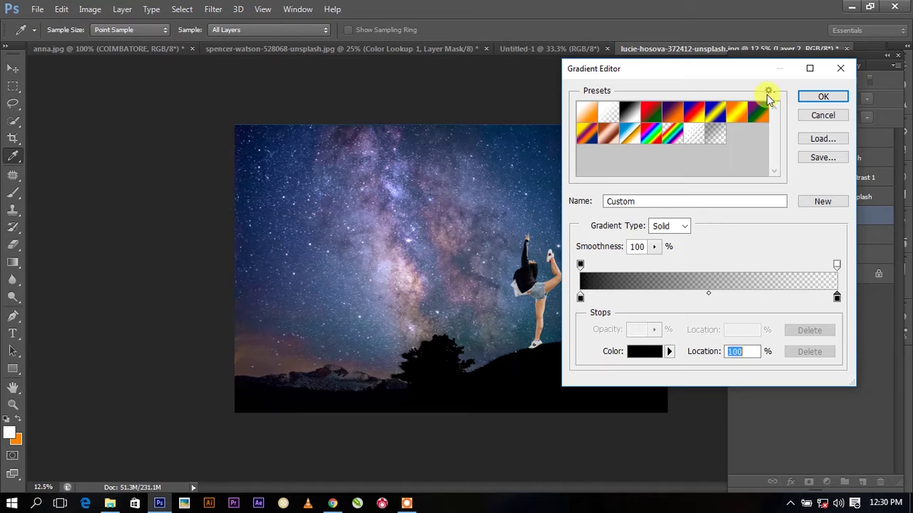
left_click(822, 98)
Clip the sky layer to Layer 2 and draw the gradient from the top down past the hill.
left_click(811, 200)
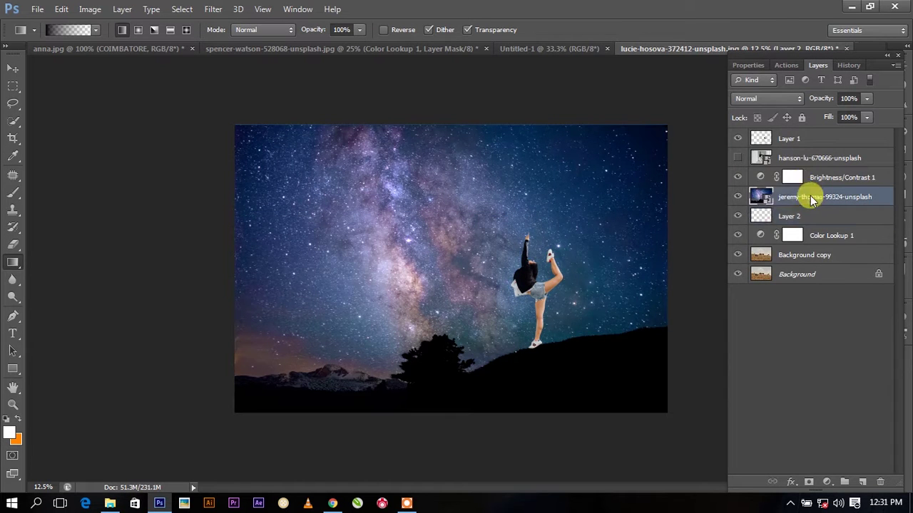
right_click(811, 199)
left_click(610, 247)
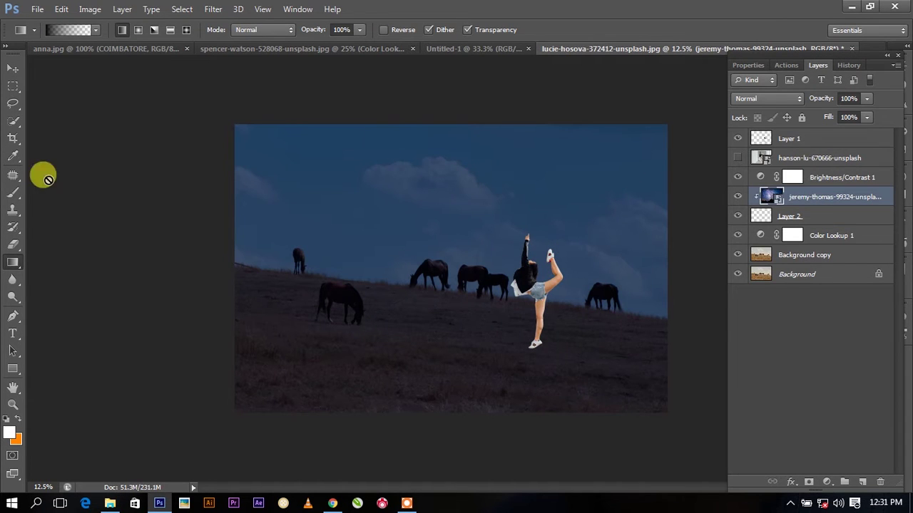
left_click(829, 217)
left_click_drag(491, 133, 452, 310)
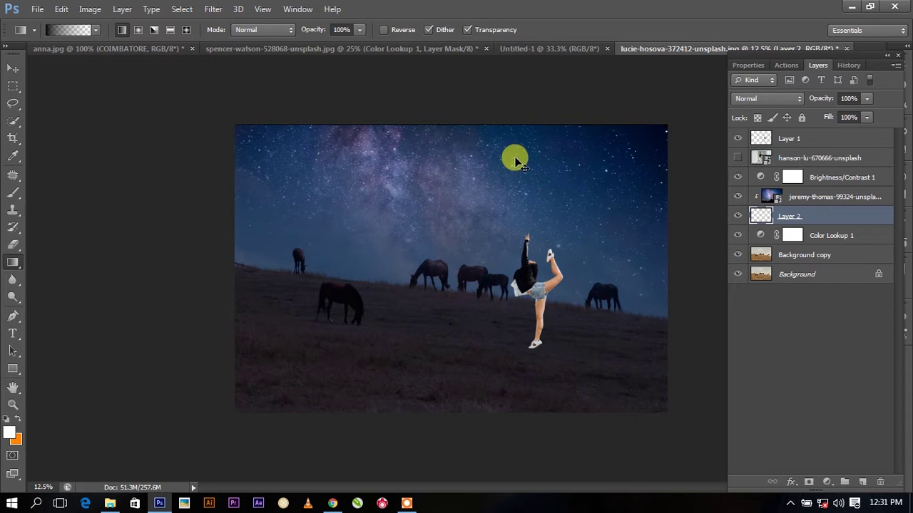
key("ctrl+z")
left_click_drag(505, 125, 474, 329)
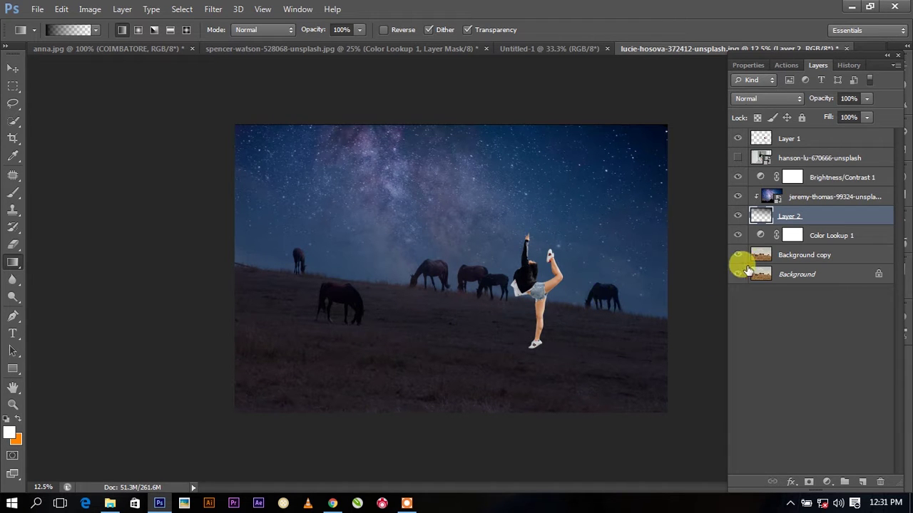
Free-transform the Milky Way sky layer up to about 128%.
left_click(829, 198)
key("ctrl+t")
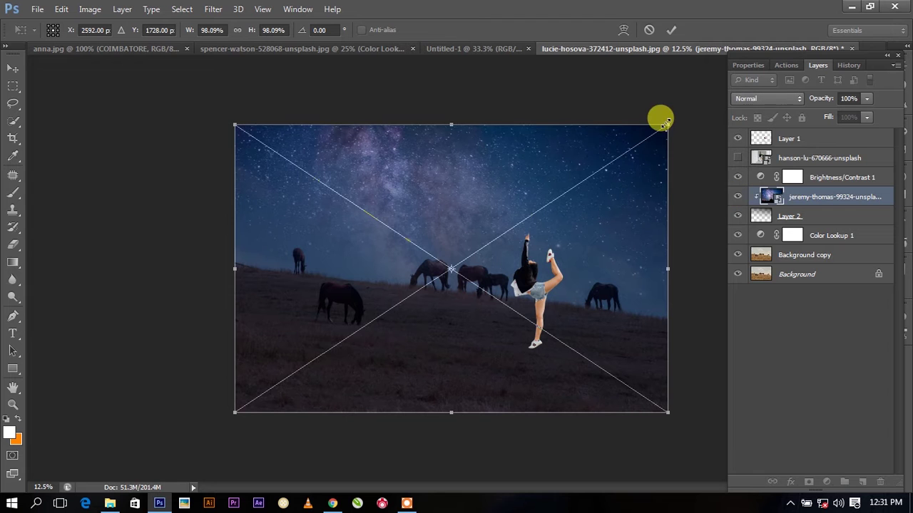
left_click_drag(667, 125, 693, 109)
left_click_drag(234, 412, 126, 482)
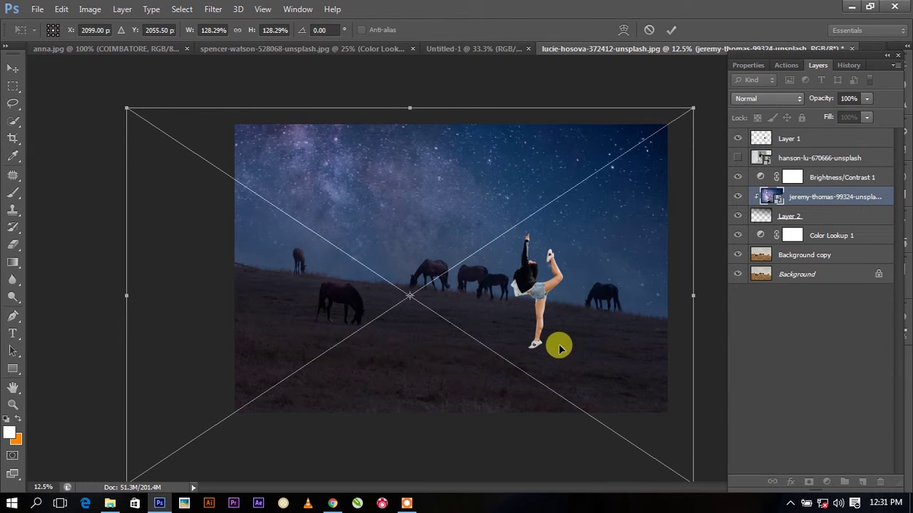
key("g")
key("Return")
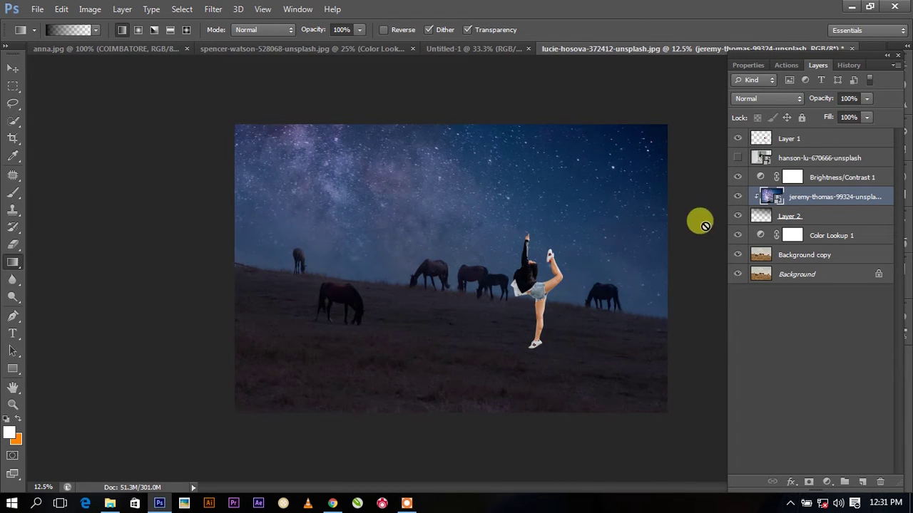
Toggle Color Lookup 1 on and off to compare, then target its layer mask.
left_click(795, 157)
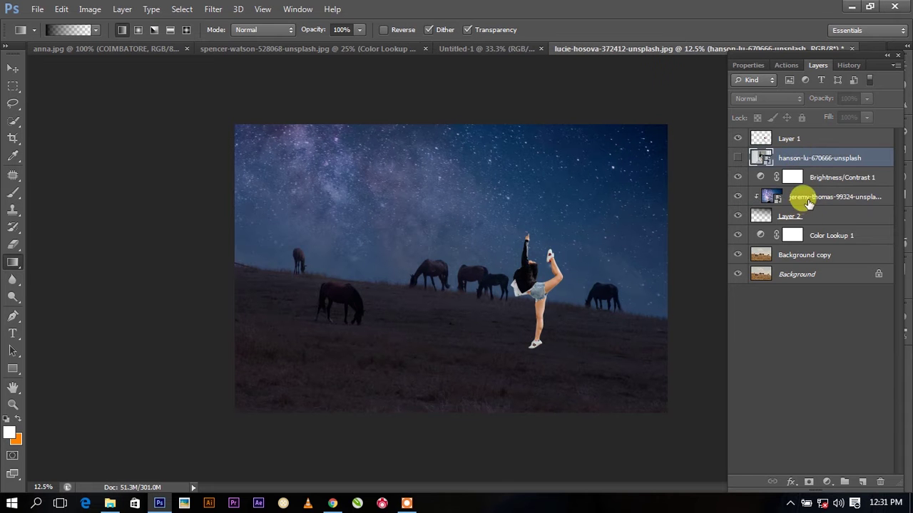
left_click(809, 204)
left_click(792, 235)
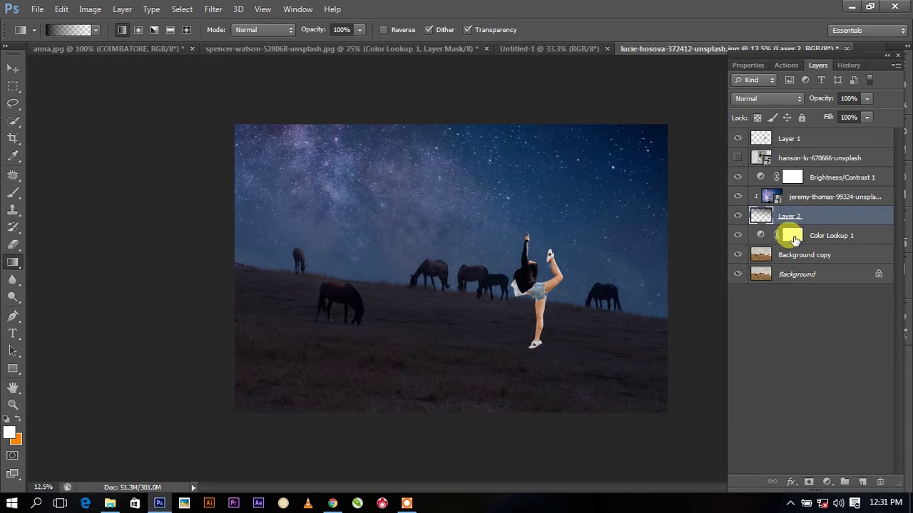
left_click(738, 235)
left_click(790, 238)
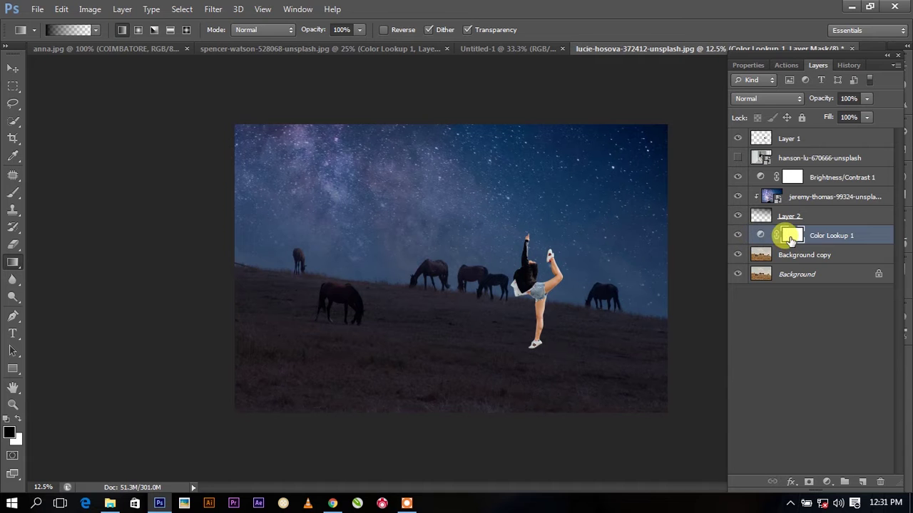
Paint a soft glow around the dancer's feet on the mask with a large brush at 11% flow.
left_click(13, 192)
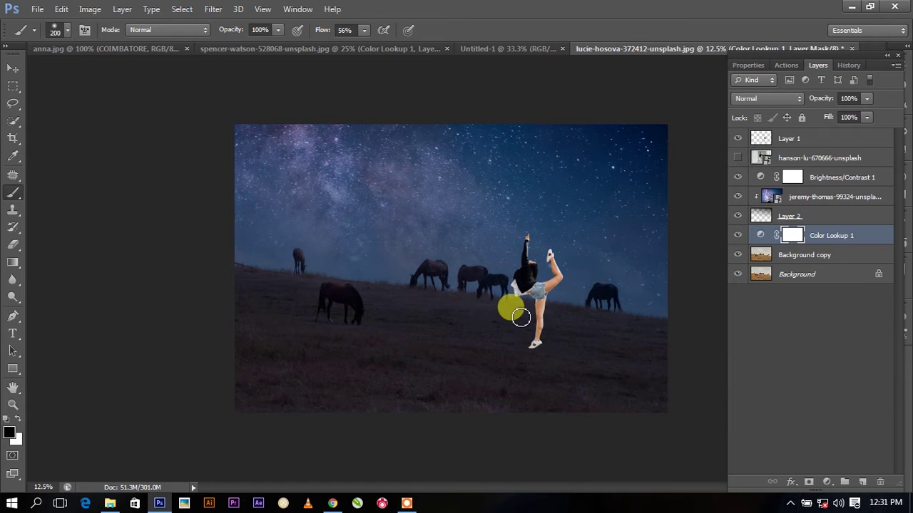
key("]")
mouse_move(521, 335)
left_mouse_down()
mouse_move(536, 345)
mouse_move(523, 353)
left_mouse_up()
left_click(363, 30)
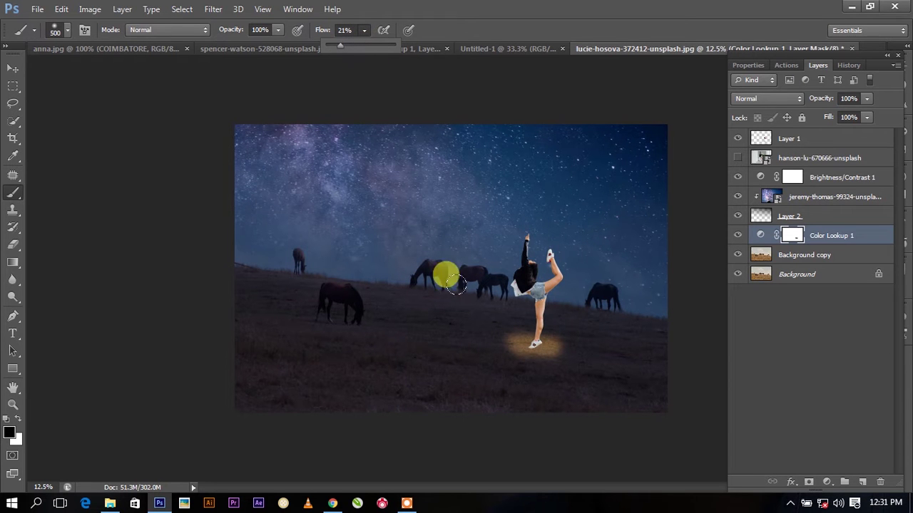
left_click_drag(338, 46, 333, 45)
key("bracketright")
key("bracketright")
mouse_move(495, 325)
left_mouse_down()
mouse_move(569, 330)
mouse_move(511, 341)
mouse_move(540, 351)
mouse_move(505, 393)
mouse_move(540, 350)
mouse_move(486, 323)
mouse_move(470, 337)
mouse_move(601, 349)
mouse_move(456, 332)
mouse_move(521, 319)
mouse_move(495, 391)
mouse_move(587, 353)
mouse_move(612, 362)
left_mouse_up()
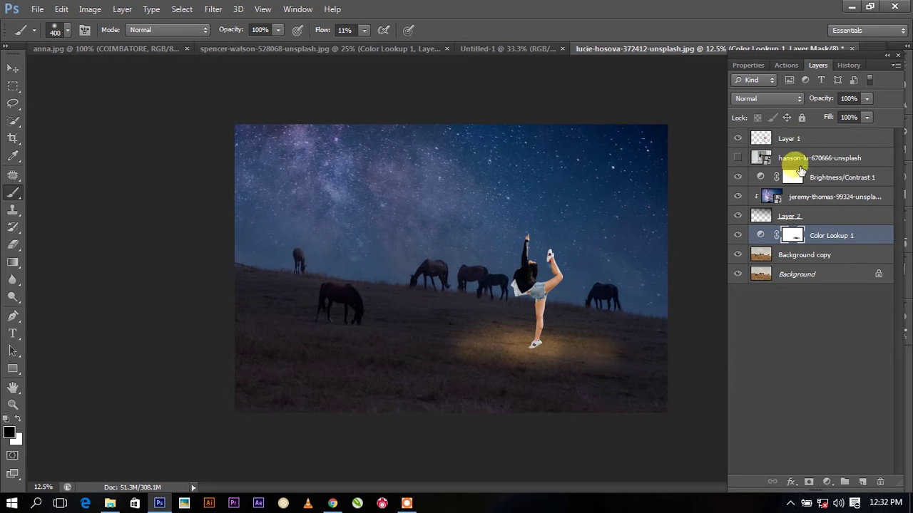
Toggle the top layer's visibility to compare, then select Layer 1.
left_click(811, 139)
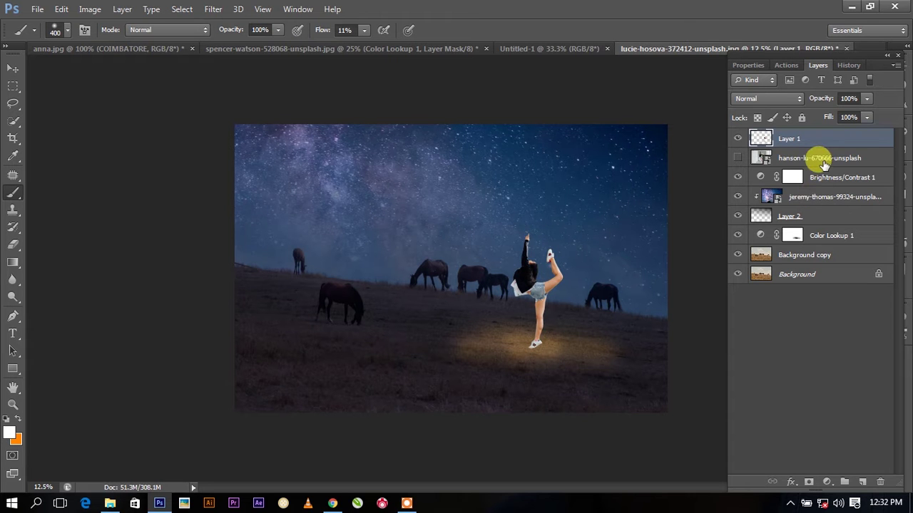
left_click(815, 157)
left_click(739, 141)
left_click(739, 141)
left_click(819, 145)
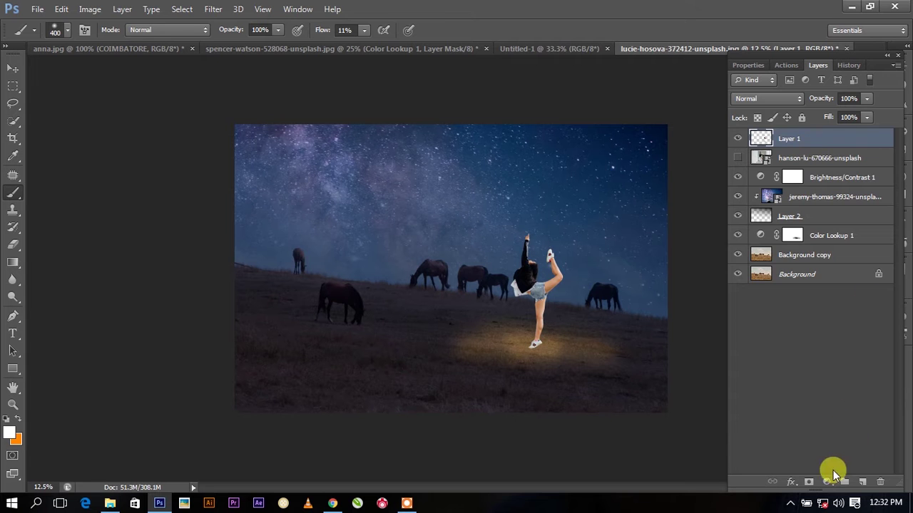
Add a top Brightness/Contrast layer with brightness -135 and contrast 29.
left_click(827, 482)
left_click(820, 238)
mouse_move(781, 141)
left_mouse_down()
mouse_move(749, 147)
mouse_move(745, 165)
left_mouse_up()
key("ctrl+plus")
left_click(801, 482)
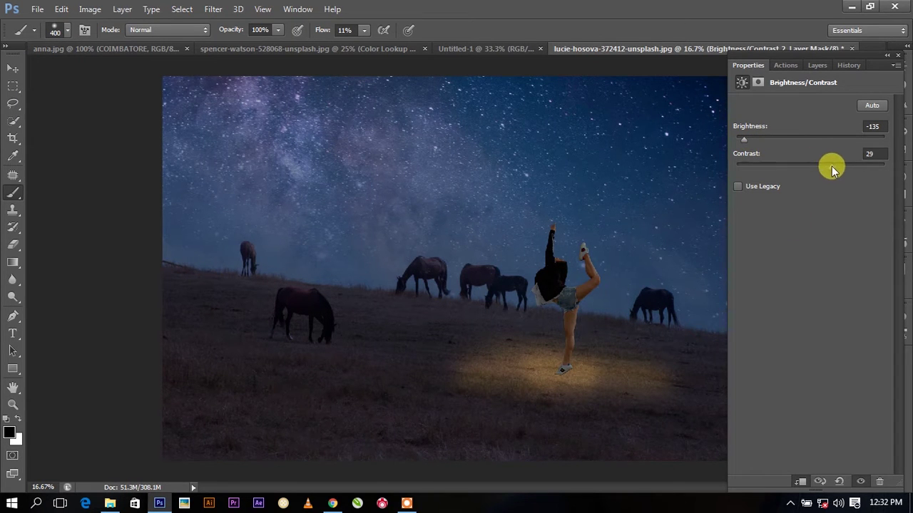
left_click(817, 65)
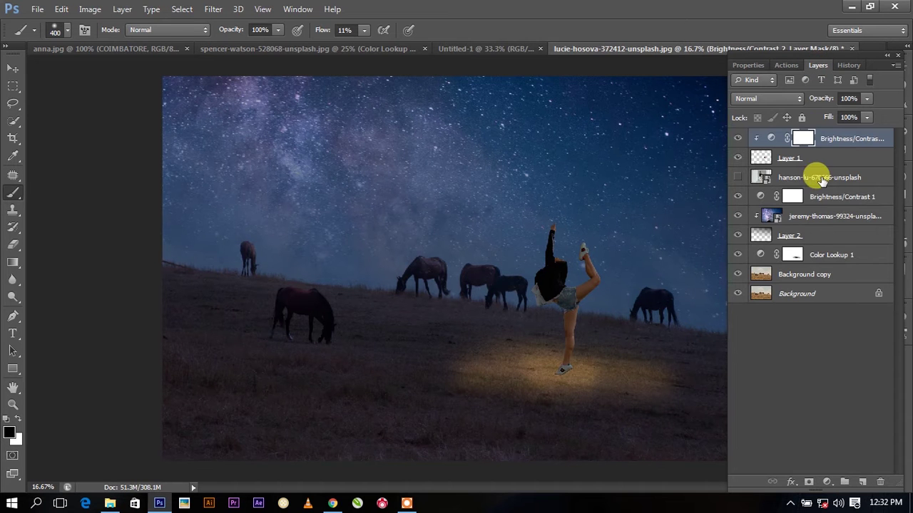
left_click(820, 217)
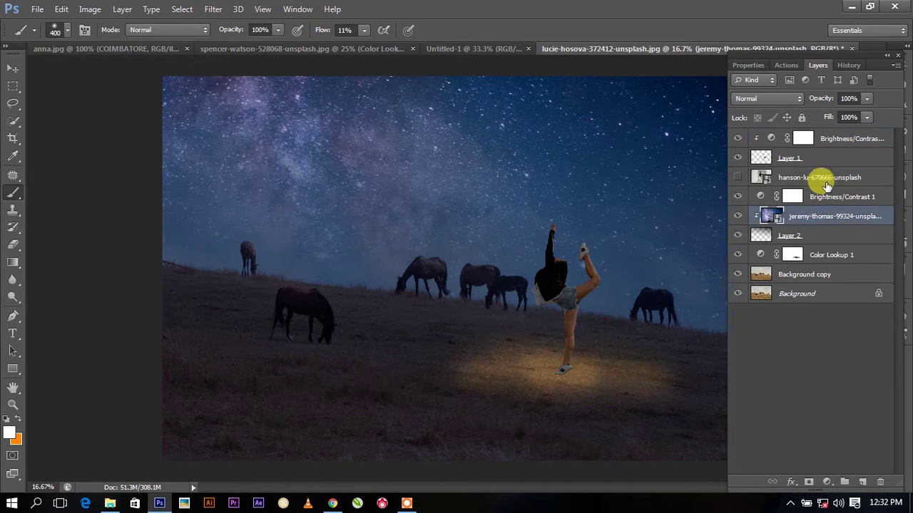
left_click(827, 180)
Add a Gradient Fill layer with a black-to-transparent gradient set in the Gradient Editor.
left_click(826, 482)
left_click(791, 204)
left_click(152, 221)
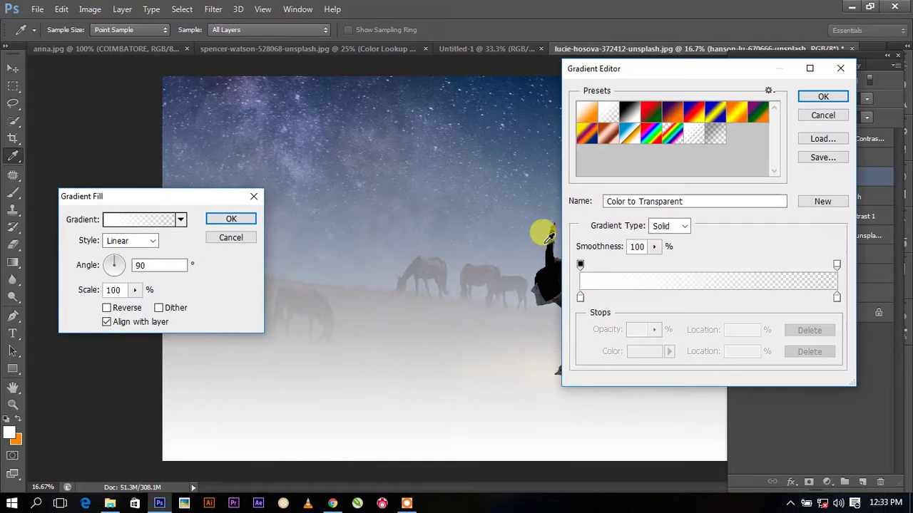
left_click(579, 297)
double_click(580, 298)
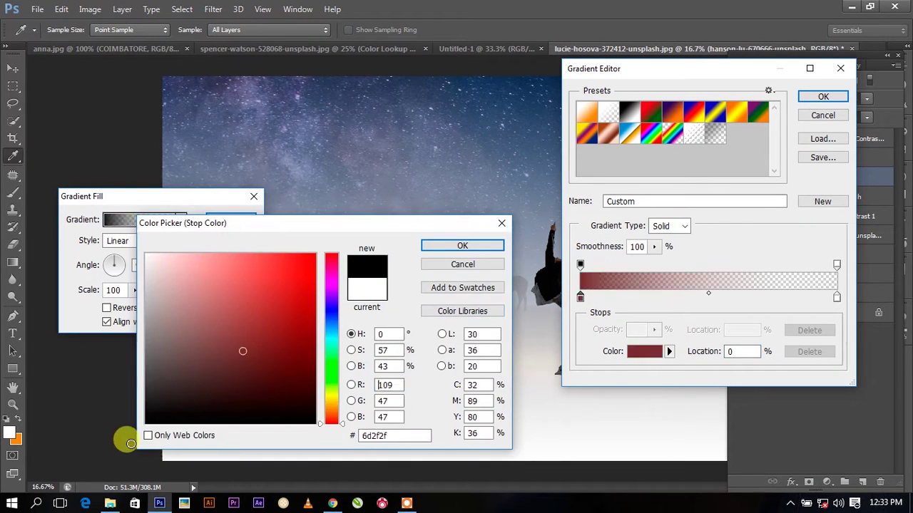
left_click(140, 422)
left_click(464, 242)
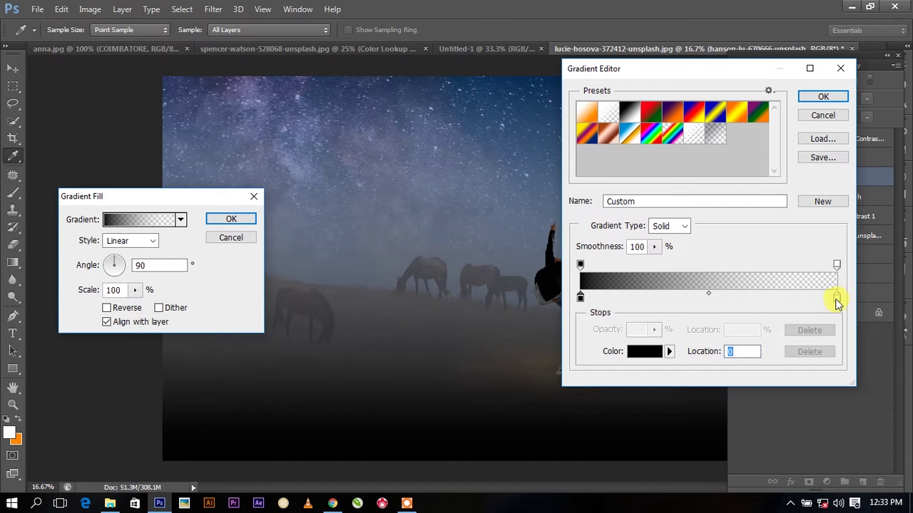
double_click(837, 297)
left_click(145, 422)
left_click(462, 246)
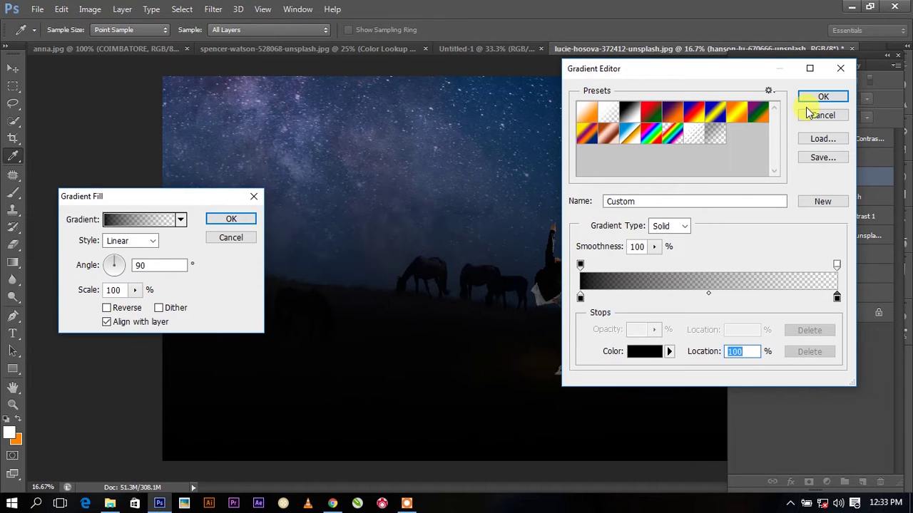
left_click(823, 96)
Drag the dark gradient down over the lower scene so the horses show, then confirm the fill.
left_click_drag(175, 204, 782, 137)
left_click_drag(439, 328, 439, 468)
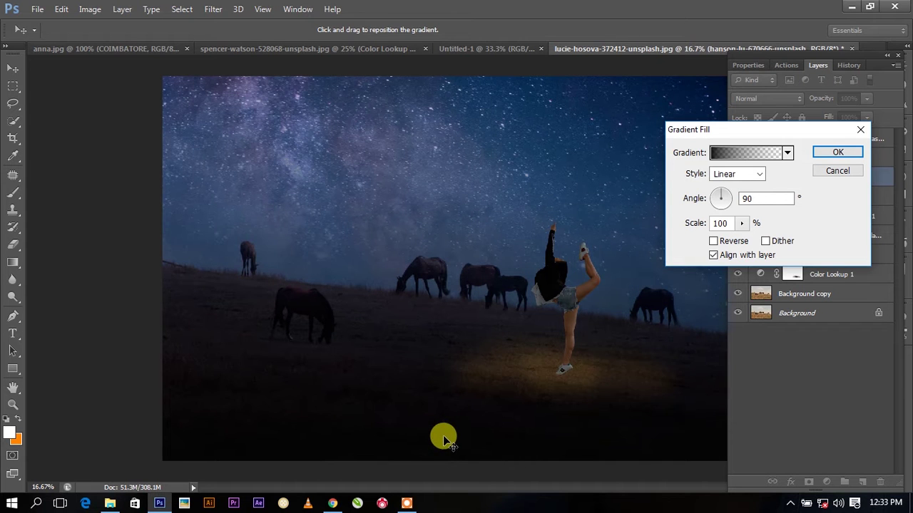
key("ctrl+minus")
mouse_move(443, 435)
left_mouse_down()
mouse_move(476, 380)
mouse_move(478, 393)
left_mouse_up()
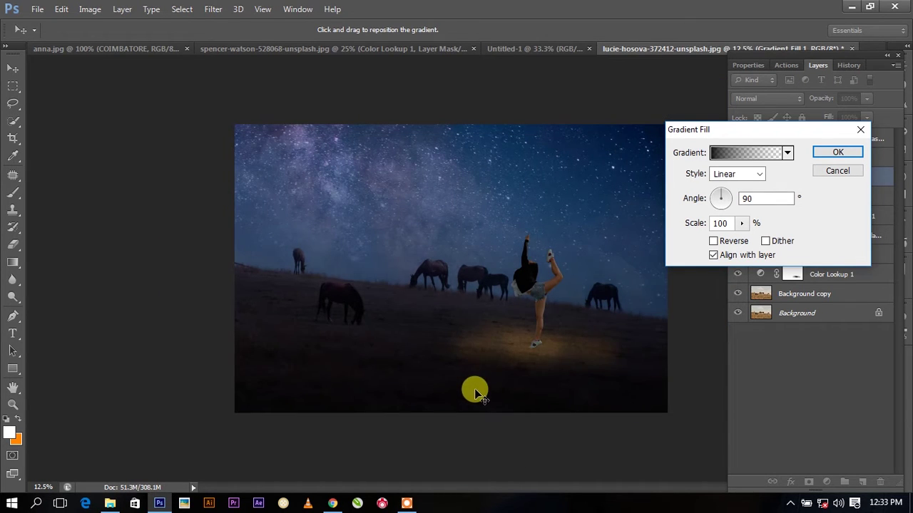
left_click(835, 153)
Paint black on the Gradient Fill 1 mask around the dancer's feet with a large soft brush.
key("b")
key("d")
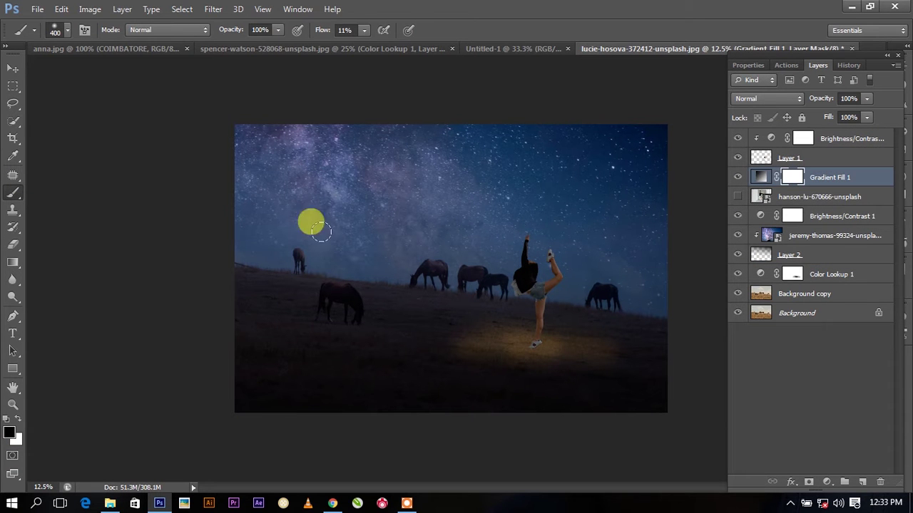
key("bracketright")
key("bracketright")
key("bracketright")
key("bracketleft")
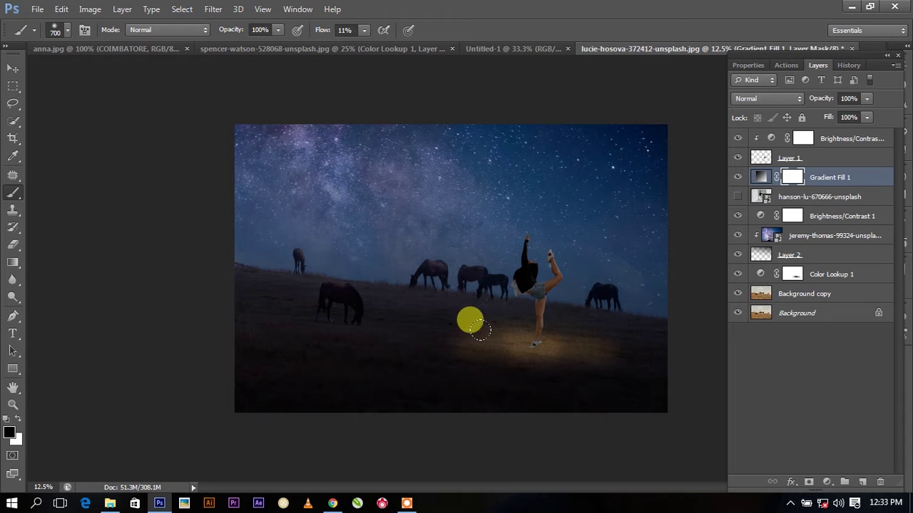
left_click(555, 345)
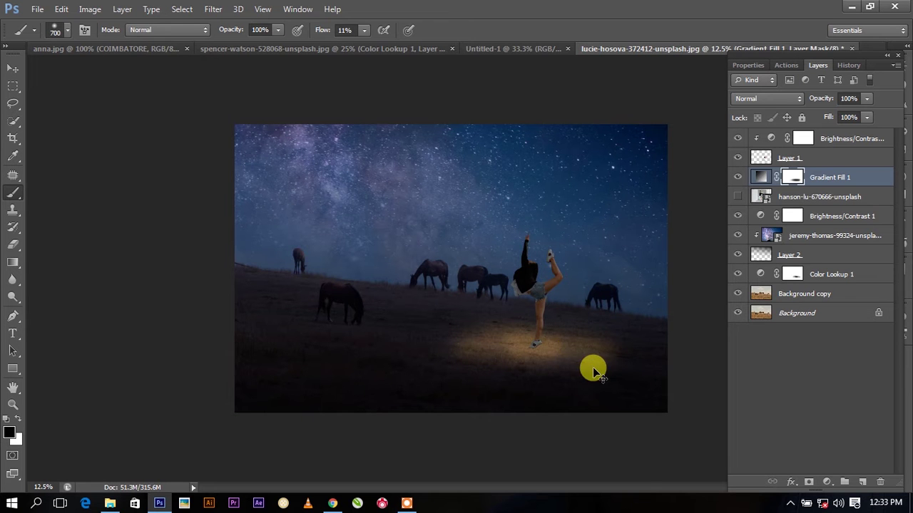
key("ctrl+plus")
key("bracketleft")
key("bracketleft")
key("bracketleft")
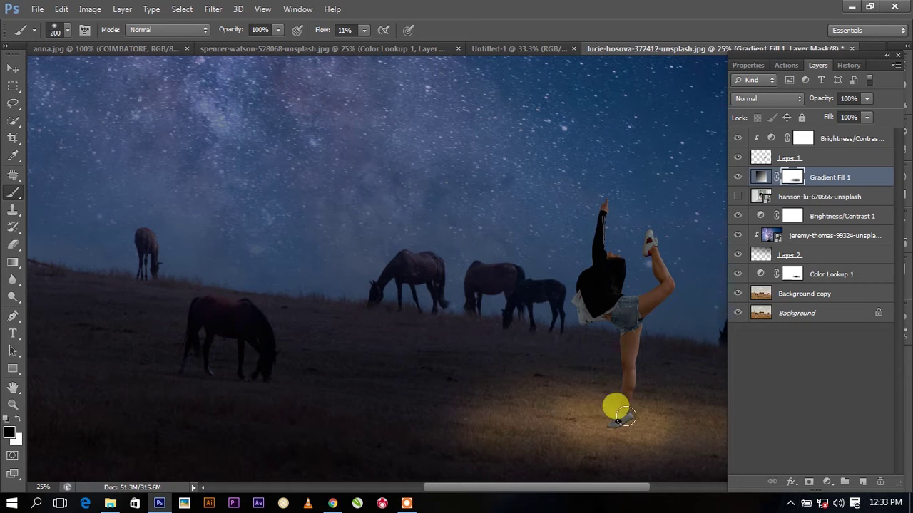
scroll(614, 392, "up", 2)
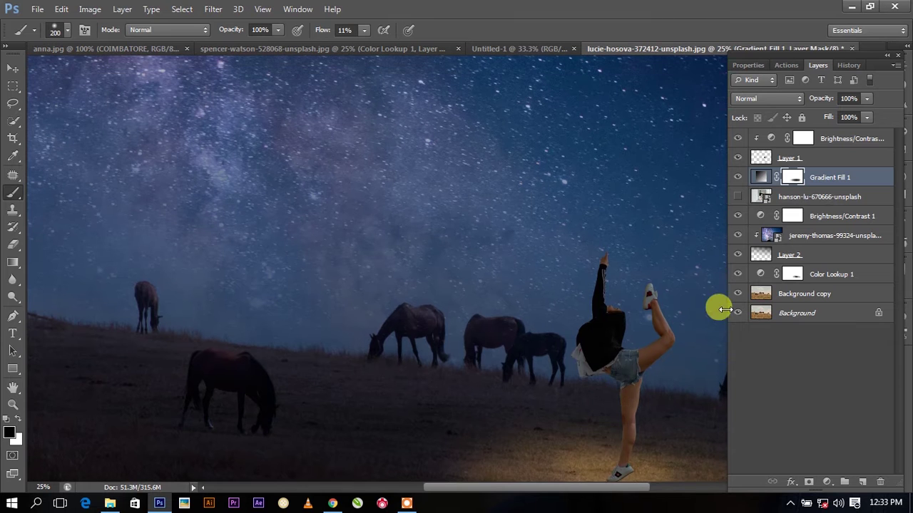
Target the top Brightness/Contrast mask with default black and white colours.
left_click(761, 158)
left_click(802, 139)
key("d")
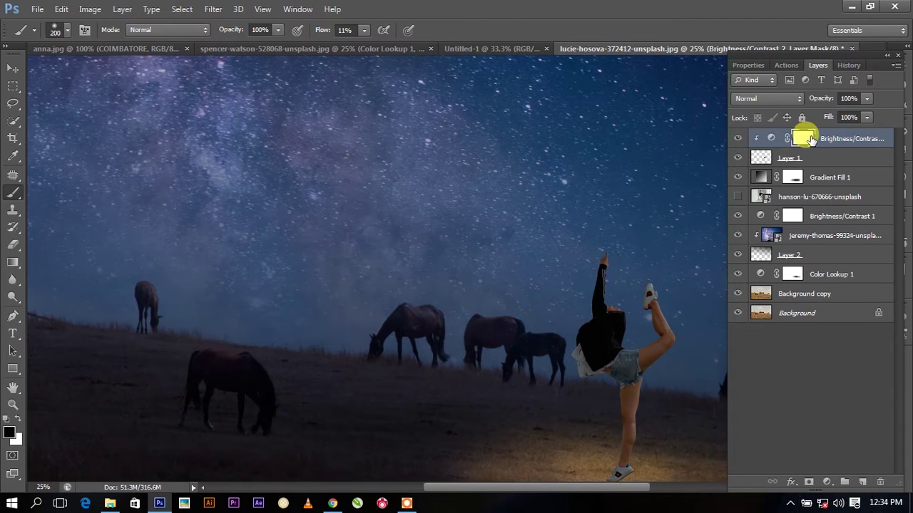
Paint the Brightness/Contrast 2 mask over the dancer's head, thigh, raised arm and knee.
left_click(759, 157)
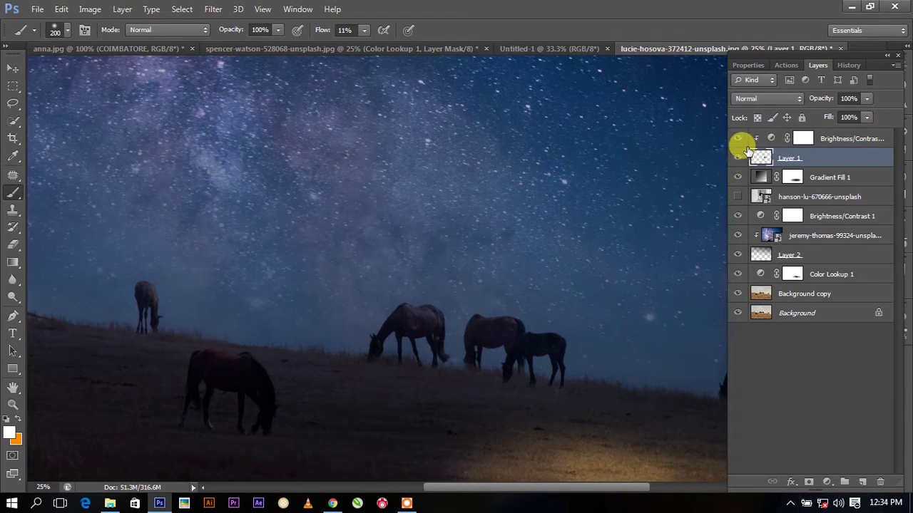
left_click(737, 158)
left_click(802, 139)
left_click_drag(622, 322, 632, 350)
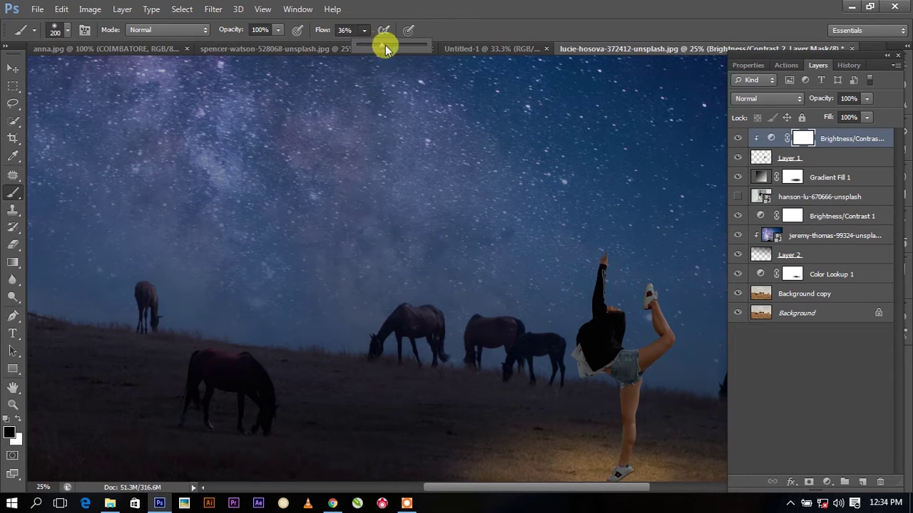
key("ctrl+plus")
left_click_drag(621, 292, 393, 197)
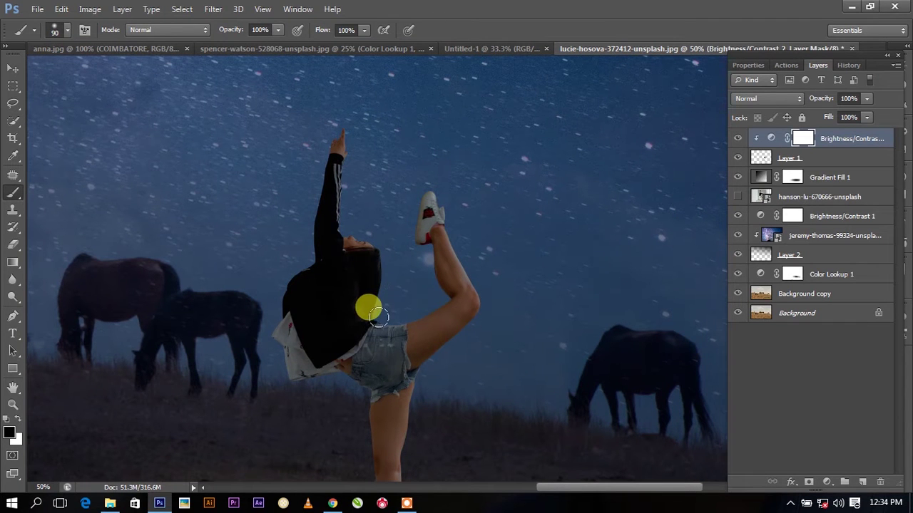
mouse_move(380, 327)
left_mouse_down()
mouse_move(428, 307)
mouse_move(348, 232)
left_mouse_up()
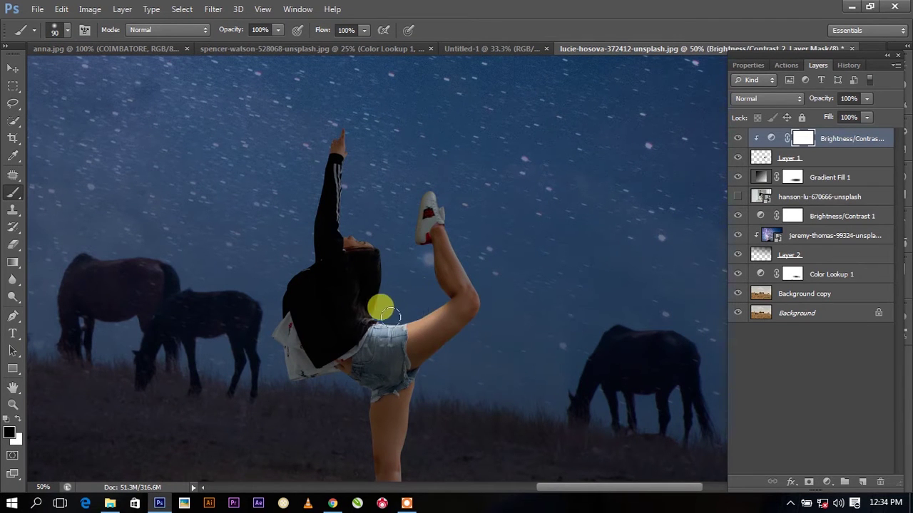
key("bracketleft")
left_click_drag(348, 231, 351, 143)
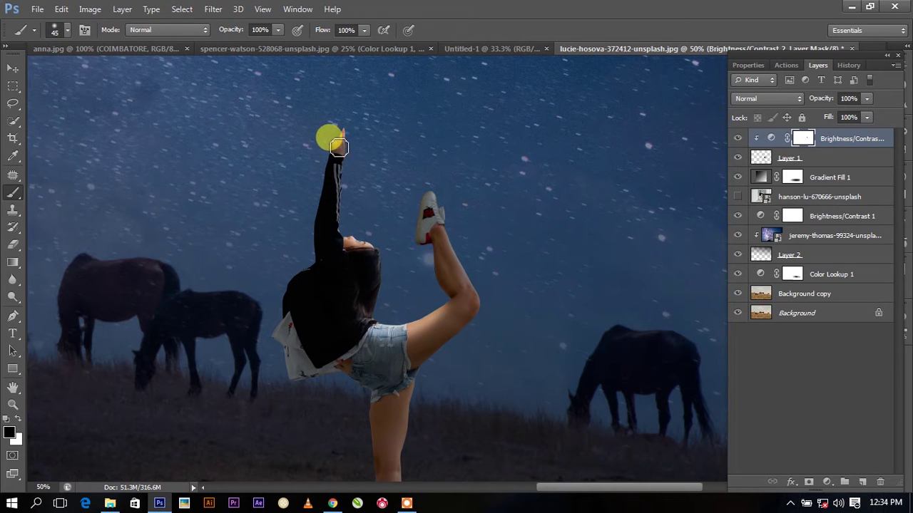
mouse_move(326, 188)
left_mouse_down()
mouse_move(309, 209)
mouse_move(348, 170)
left_mouse_up()
mouse_move(343, 202)
left_mouse_down()
mouse_move(343, 245)
mouse_move(418, 190)
mouse_move(421, 236)
mouse_move(428, 190)
mouse_move(448, 231)
left_mouse_up()
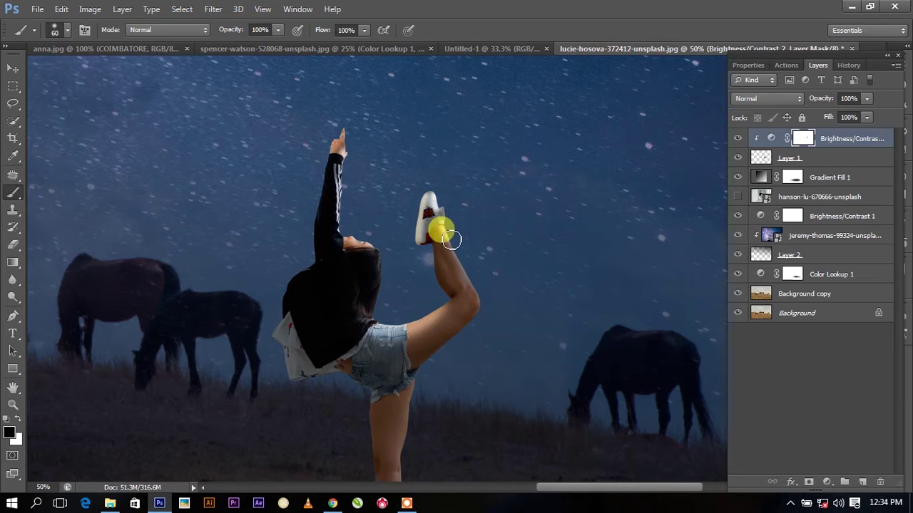
mouse_move(471, 284)
left_mouse_down()
mouse_move(505, 324)
mouse_move(452, 314)
mouse_move(435, 261)
mouse_move(464, 330)
left_mouse_up()
At 44% brush flow, paint the mask over the upper thigh, back and arm.
scroll(464, 330, "down", 2)
scroll(464, 332, "down", 3)
scroll(464, 334, "down", 3)
left_click(371, 53)
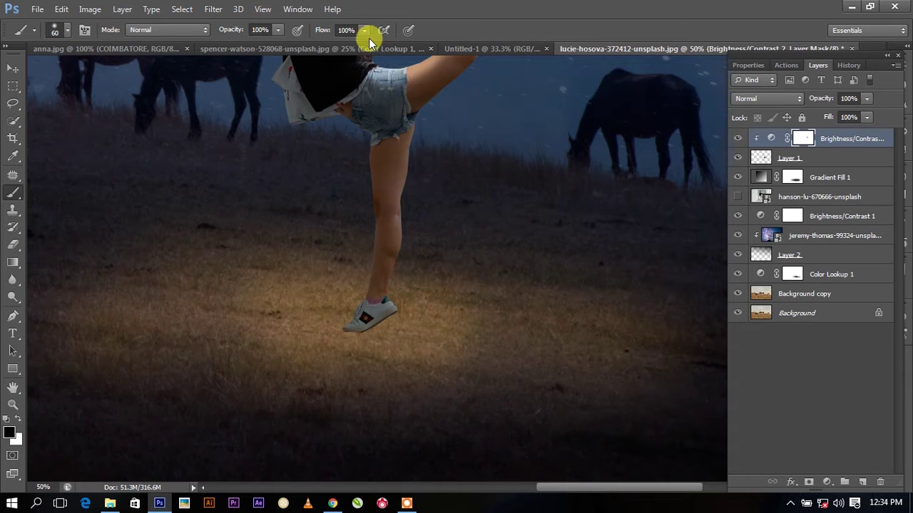
left_click_drag(331, 46, 326, 46)
key("bracketright")
key("bracketright")
mouse_move(384, 135)
left_mouse_down()
mouse_move(410, 166)
mouse_move(402, 246)
mouse_move(426, 232)
mouse_move(385, 238)
mouse_move(394, 278)
left_mouse_up()
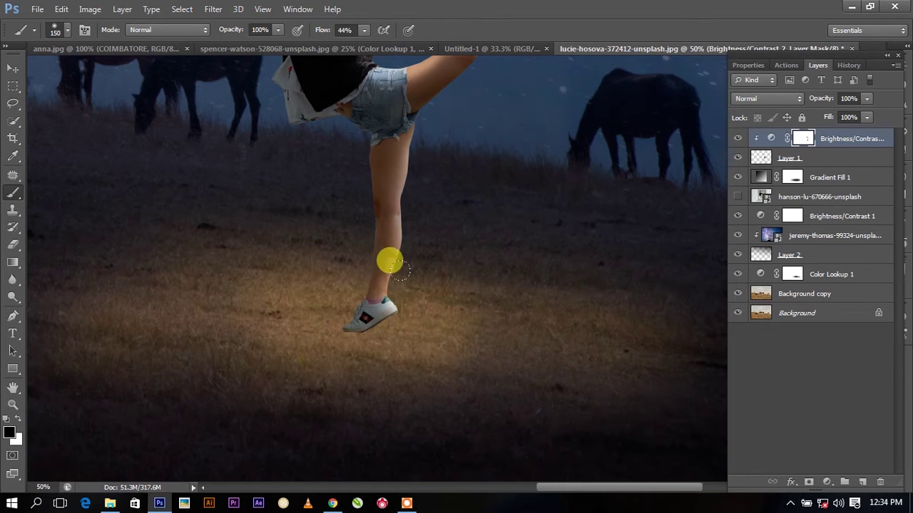
scroll(399, 235, "up", 5)
mouse_move(363, 168)
left_mouse_down()
mouse_move(352, 168)
mouse_move(346, 107)
mouse_move(335, 122)
mouse_move(394, 228)
left_mouse_up()
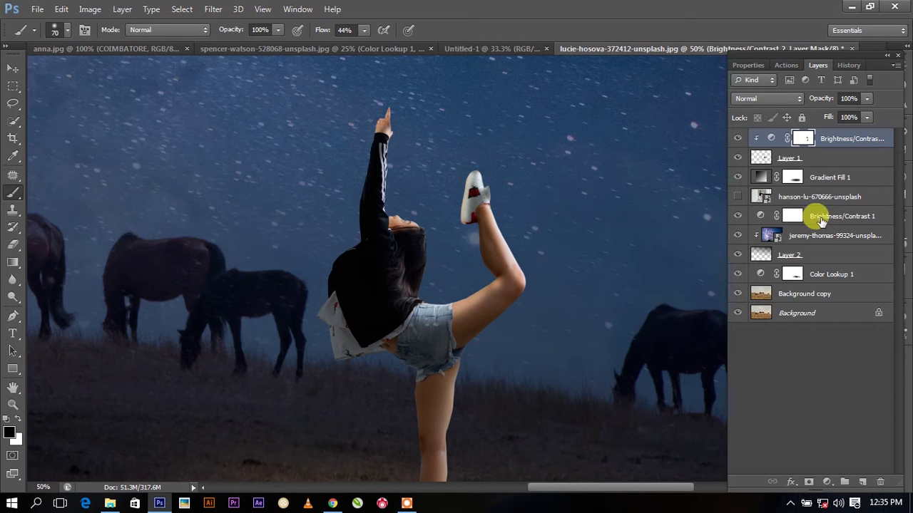
Add Layer 3, load the dancer's outline as a selection, and set the foreground to black.
left_click(862, 482)
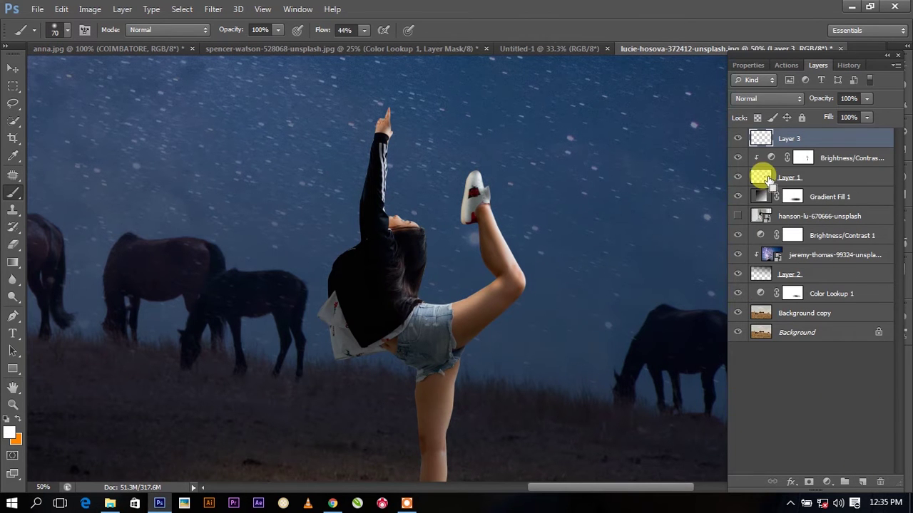
left_click(750, 198, "ctrl")
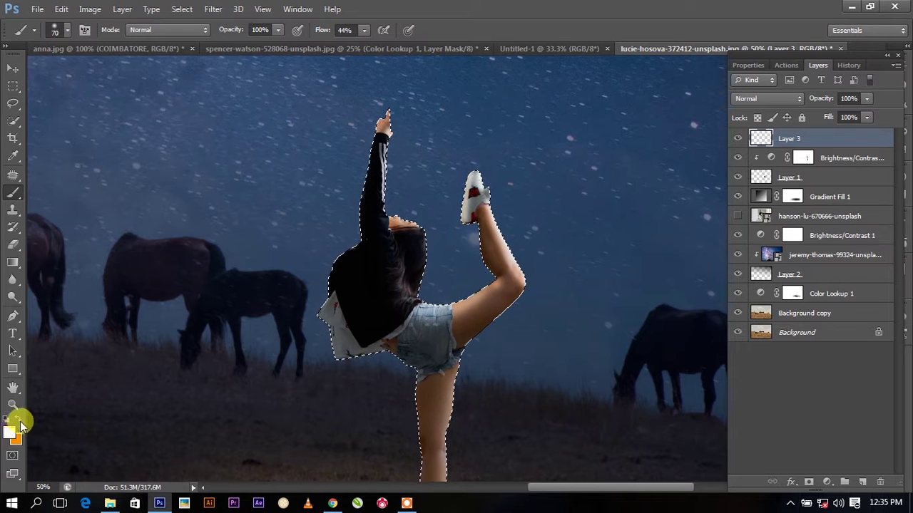
left_click(12, 428)
left_click(151, 415)
left_click(462, 245)
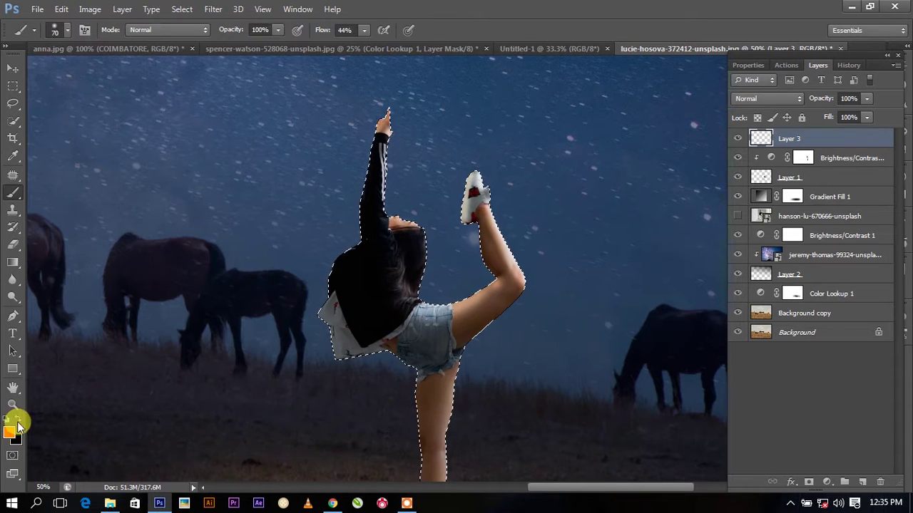
left_click(12, 428)
left_click(148, 419)
left_click(443, 246)
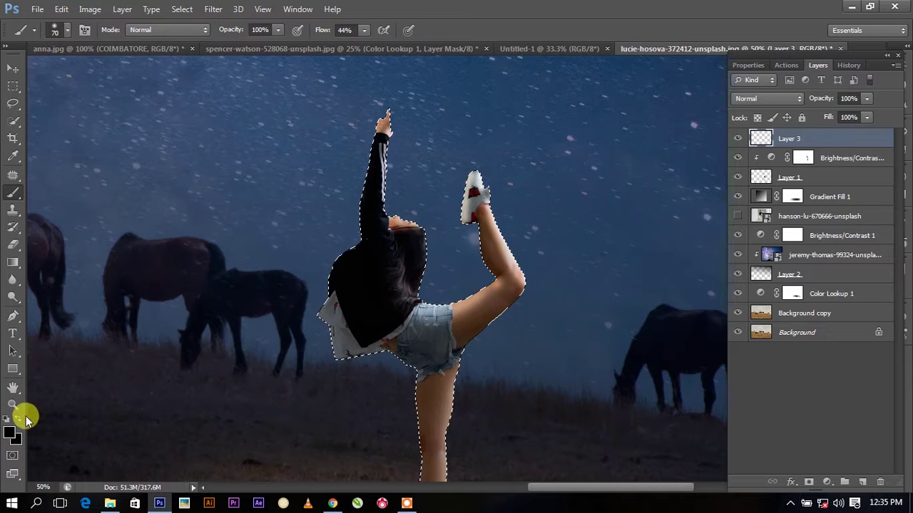
Paint black over the dancer inside her outline with a larger brush, then deselect.
key("bracketright")
key("bracketright")
key("bracketright")
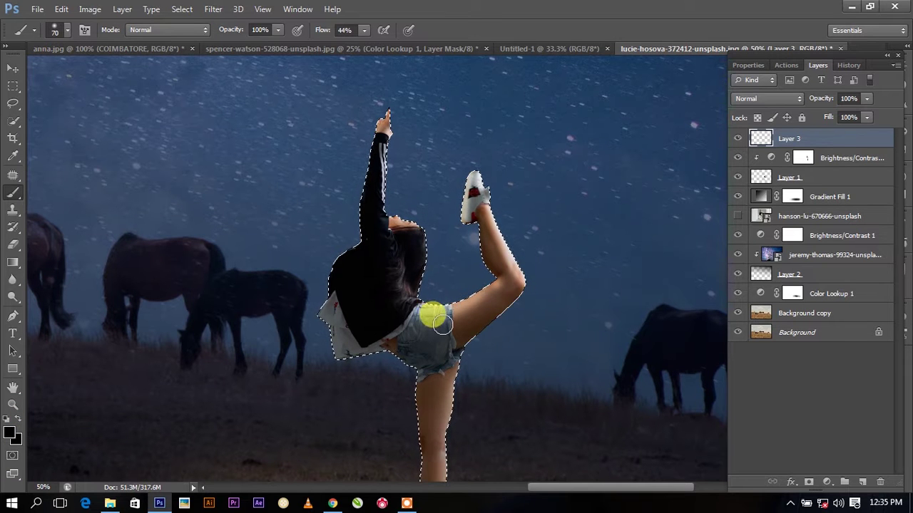
key("bracketright")
key("bracketright")
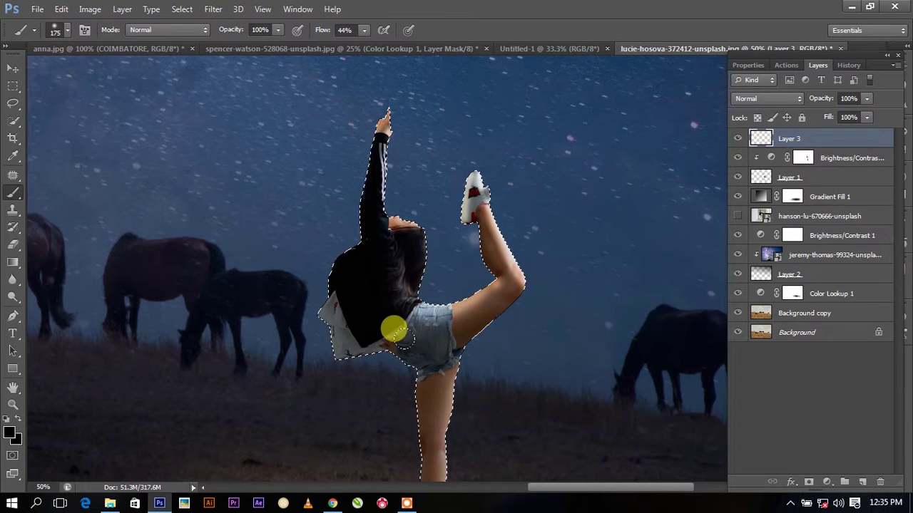
mouse_move(380, 329)
left_mouse_down()
mouse_move(316, 304)
mouse_move(350, 326)
left_mouse_up()
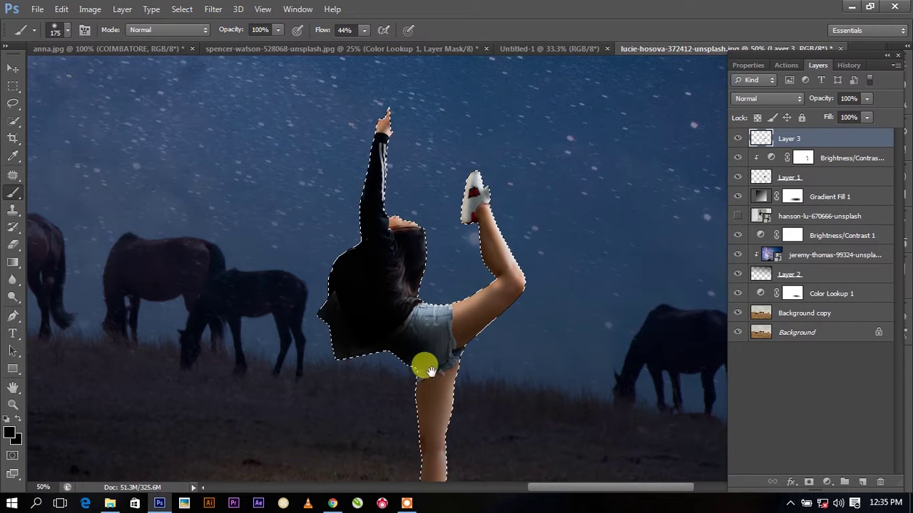
scroll(383, 342, "down", 3)
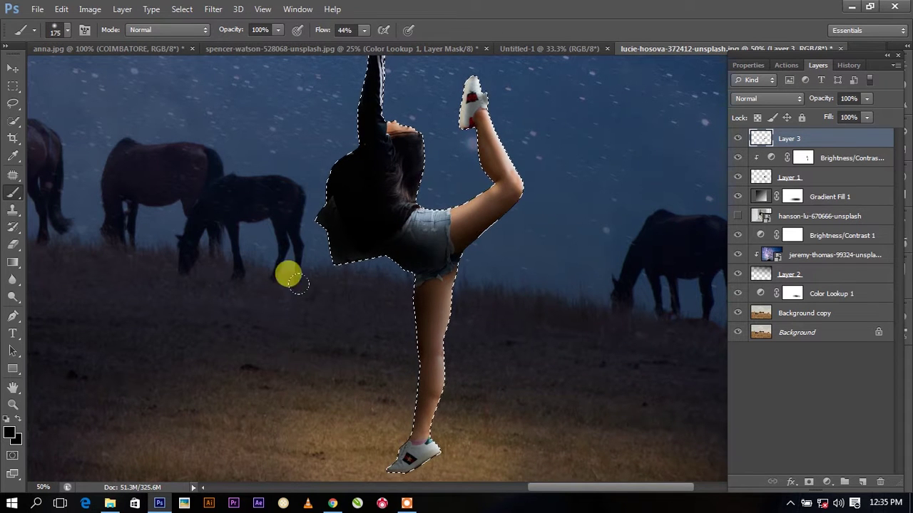
scroll(317, 248, "up", 1)
scroll(318, 248, "up", 1)
key("m")
right_click(446, 211)
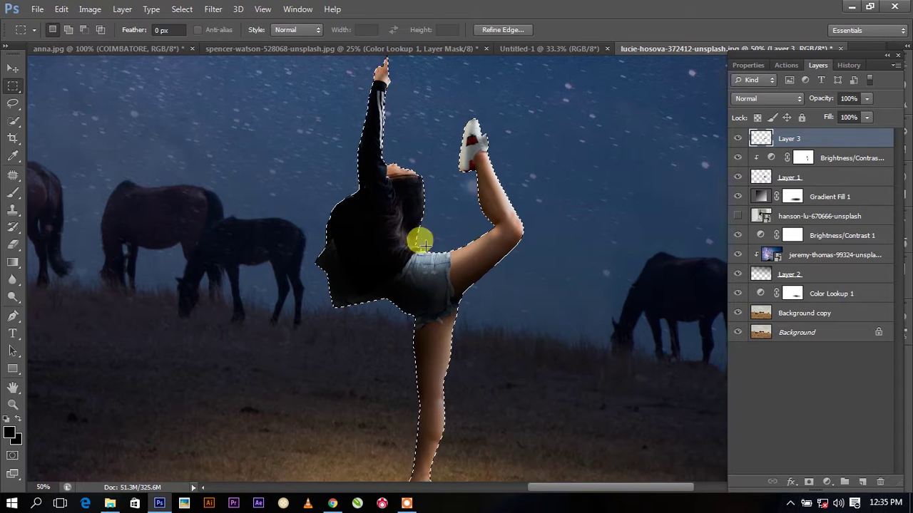
left_click(467, 217)
Set Layer 3's blend mode to Soft Light and compare the result.
left_click(767, 98)
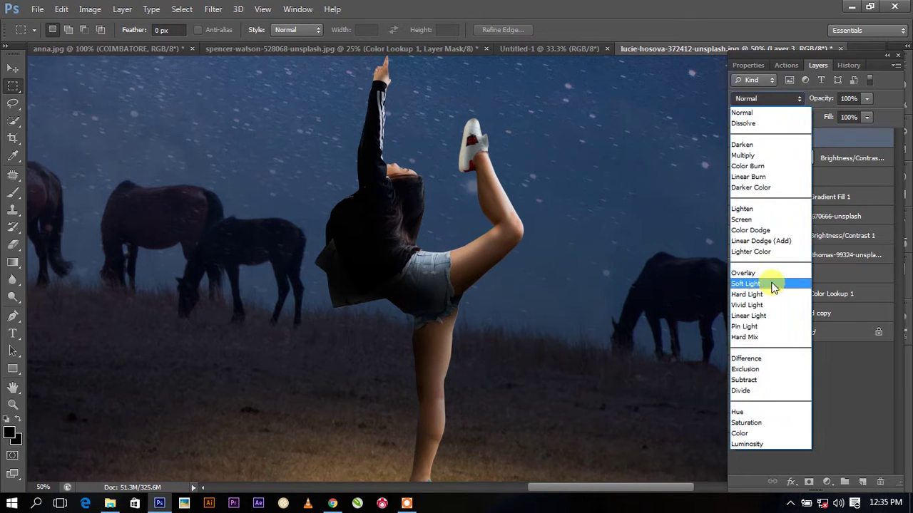
left_click(774, 269)
left_click(737, 139)
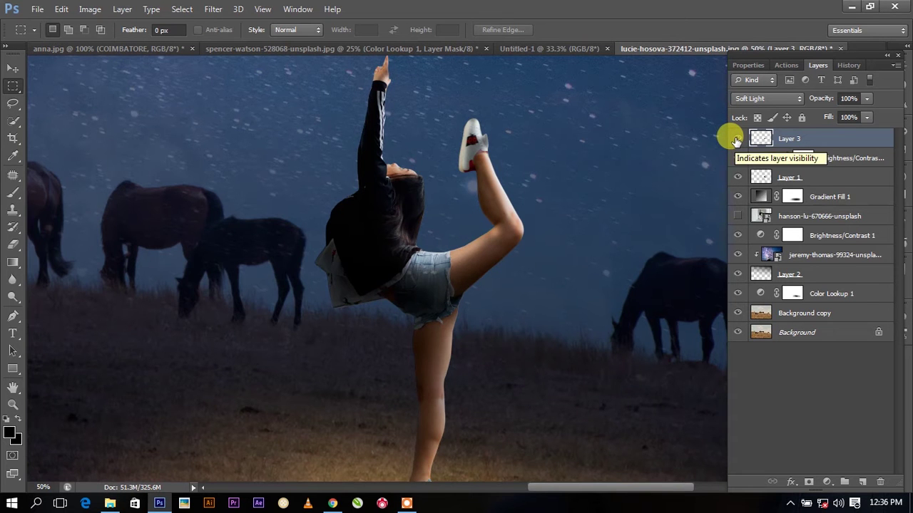
key("ctrl+minus")
key("ctrl+minus")
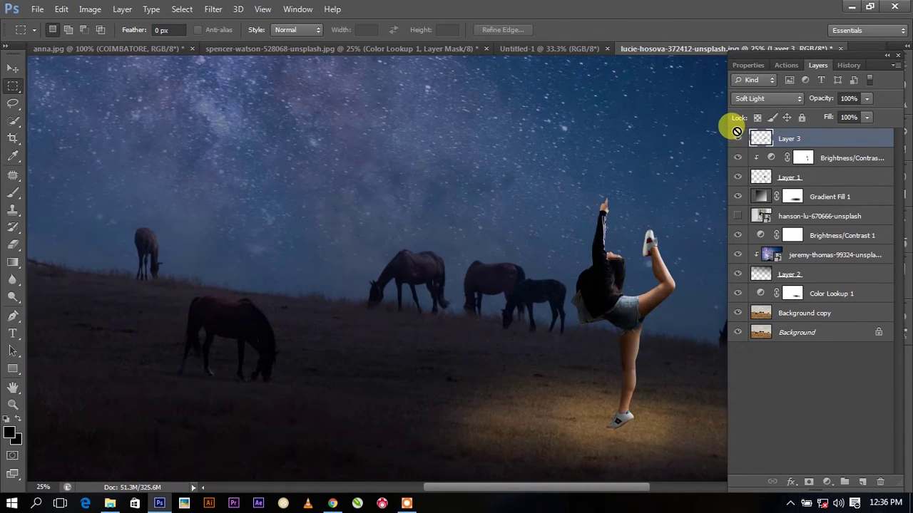
key("ctrl+plus")
left_click_drag(692, 209, 506, 117)
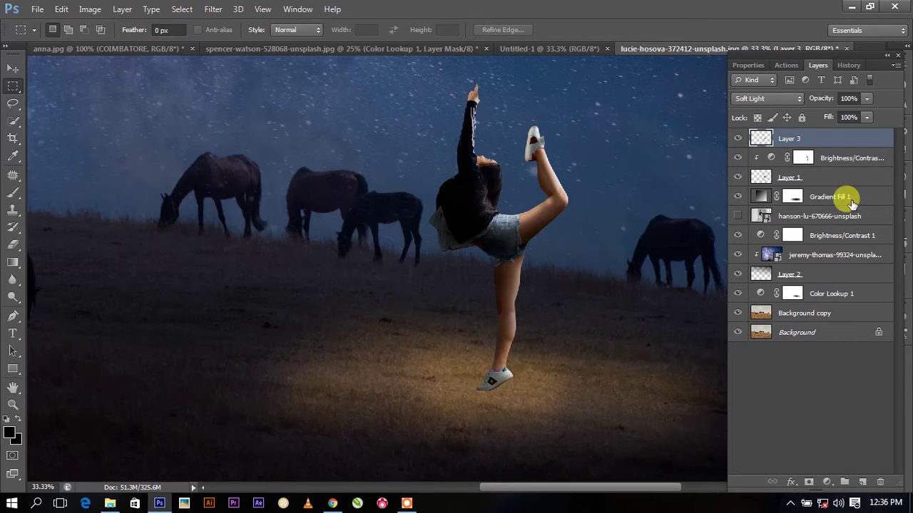
Add Layer 4 above Gradient Fill 1 and brush a black shadow left of the shoe.
left_click(822, 176)
left_click(822, 200)
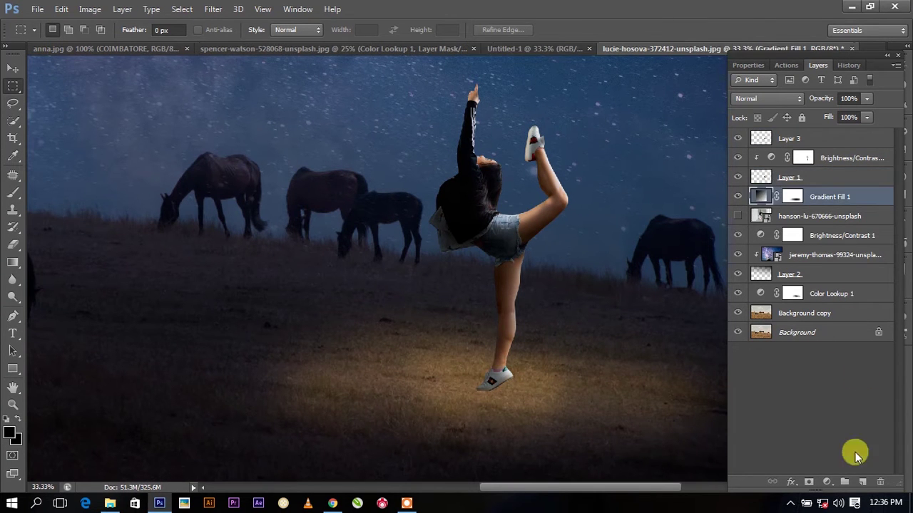
left_click(861, 482)
left_click(13, 192)
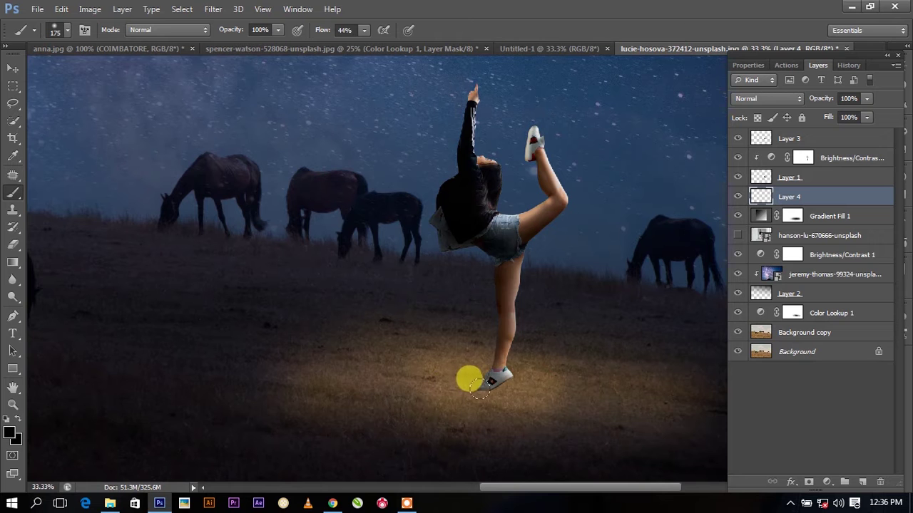
mouse_move(501, 383)
left_mouse_down()
mouse_move(443, 400)
mouse_move(515, 378)
mouse_move(459, 396)
mouse_move(407, 365)
mouse_move(353, 376)
mouse_move(385, 389)
mouse_move(373, 397)
mouse_move(406, 389)
left_mouse_up()
key("bracketleft")
key("bracketleft")
key("bracketleft")
key("bracketleft")
key("bracketleft")
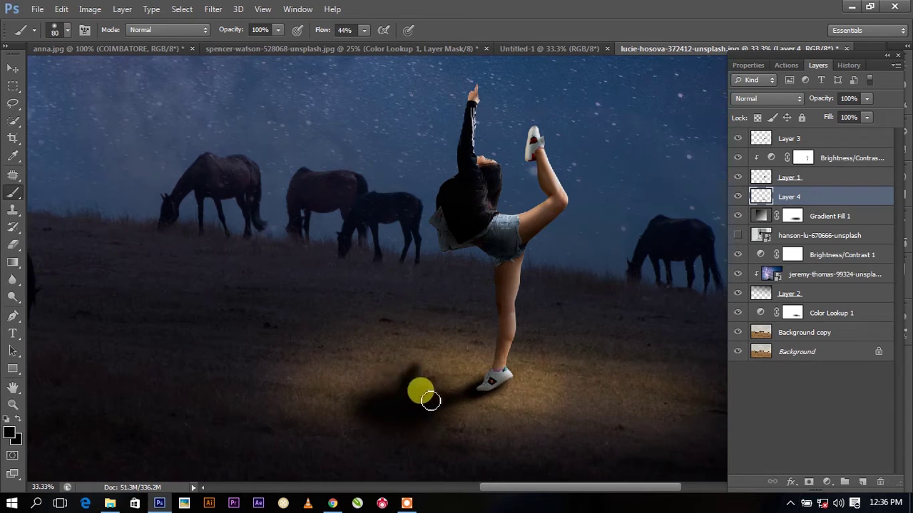
scroll(489, 410, "down", 2)
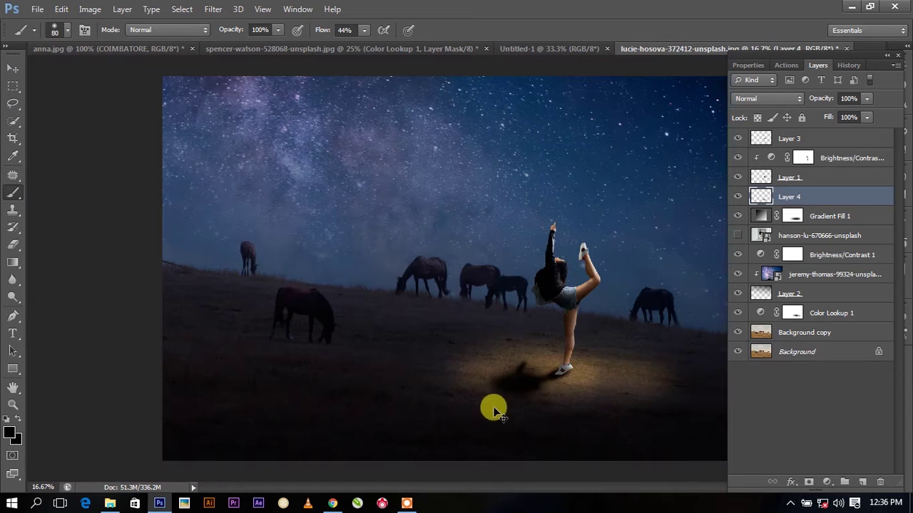
Lower Layer 4 to 73% opacity and compare by toggling Color Lookup 1.
left_click(867, 99)
left_click_drag(865, 113, 848, 118)
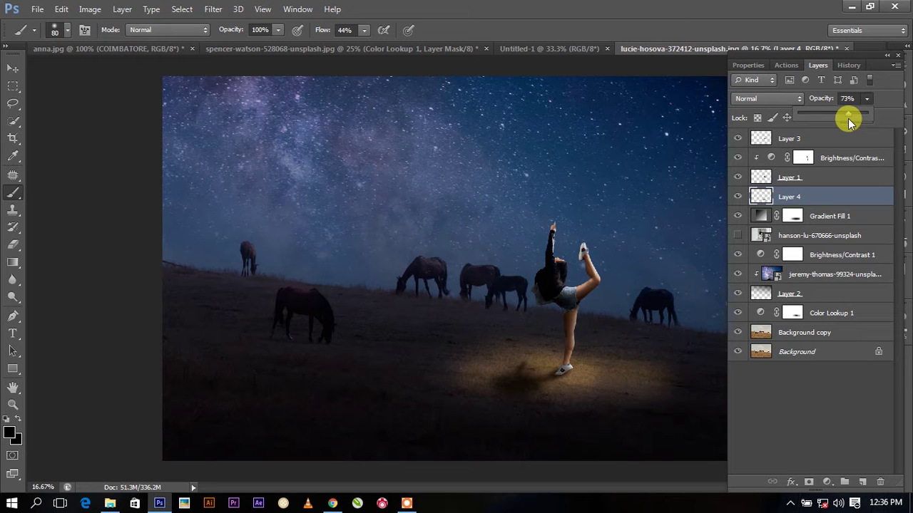
left_click(776, 317)
left_click(737, 313)
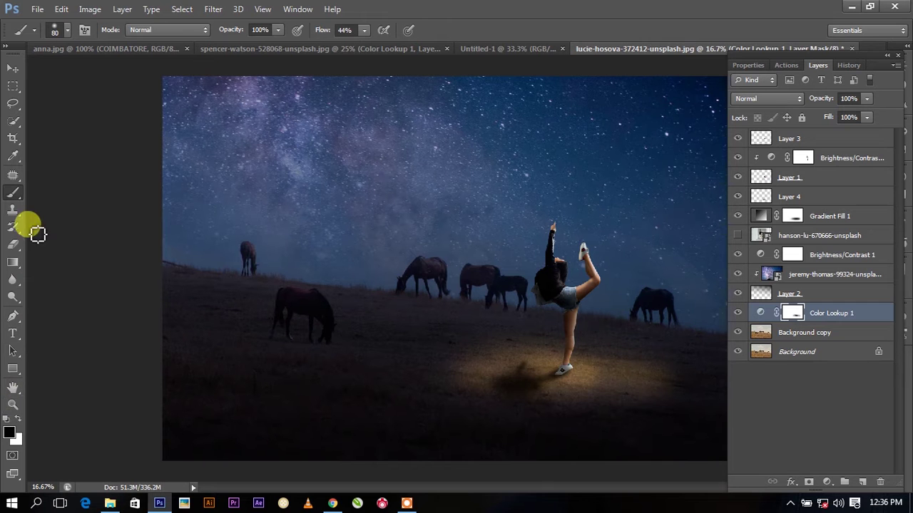
Paint Color Lookup 1's mask at 21% then 6% flow to widen the glow around the feet.
left_click(348, 44)
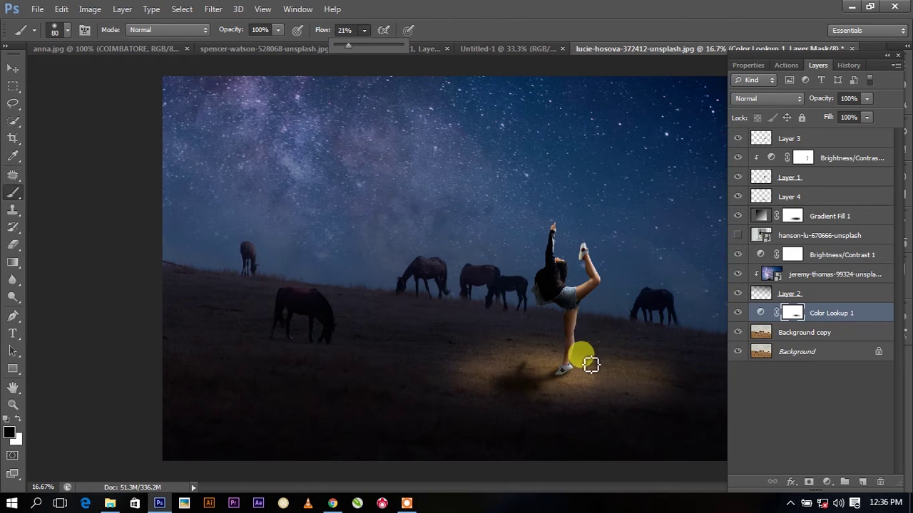
key("bracketright")
key("bracketright")
key("bracketright")
key("bracketright")
key("bracketright")
key("bracketright")
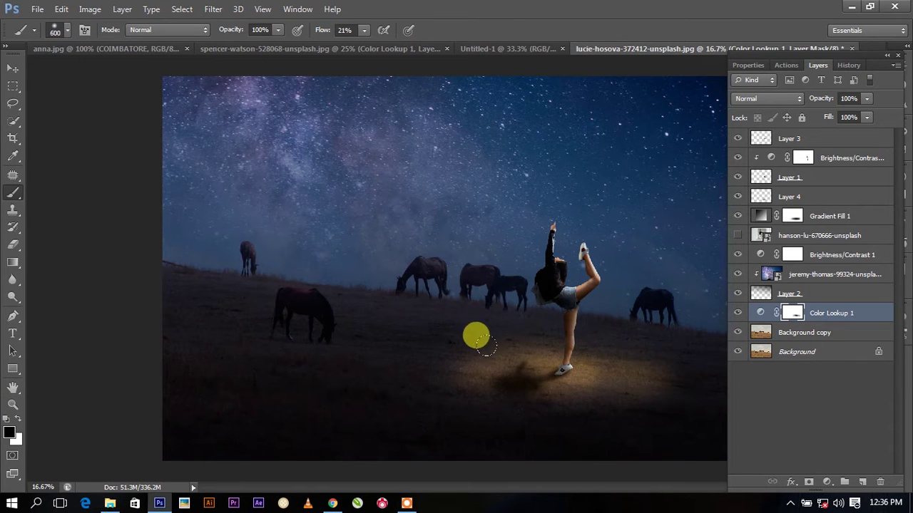
mouse_move(487, 338)
left_mouse_down()
mouse_move(697, 361)
mouse_move(593, 372)
left_mouse_up()
left_click(364, 30)
left_click_drag(364, 45, 354, 45)
mouse_move(619, 376)
left_mouse_down()
mouse_move(404, 356)
mouse_move(467, 384)
mouse_move(578, 389)
mouse_move(435, 360)
left_mouse_up()
left_click(13, 68)
key("ctrl+minus")
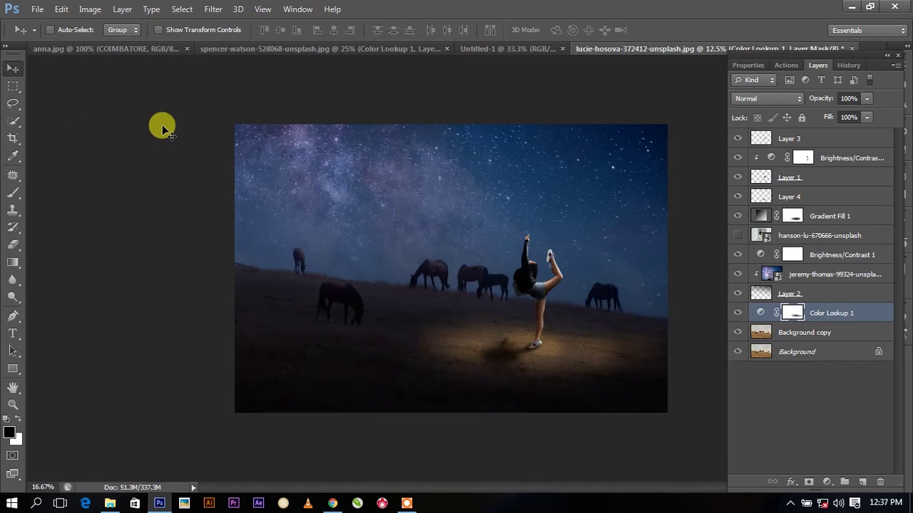
key("ctrl+plus")
Above Brightness/Contrast 2, add a Color Lookup layer using the NightFromDay.CUBE 3DLUT.
left_click(784, 138)
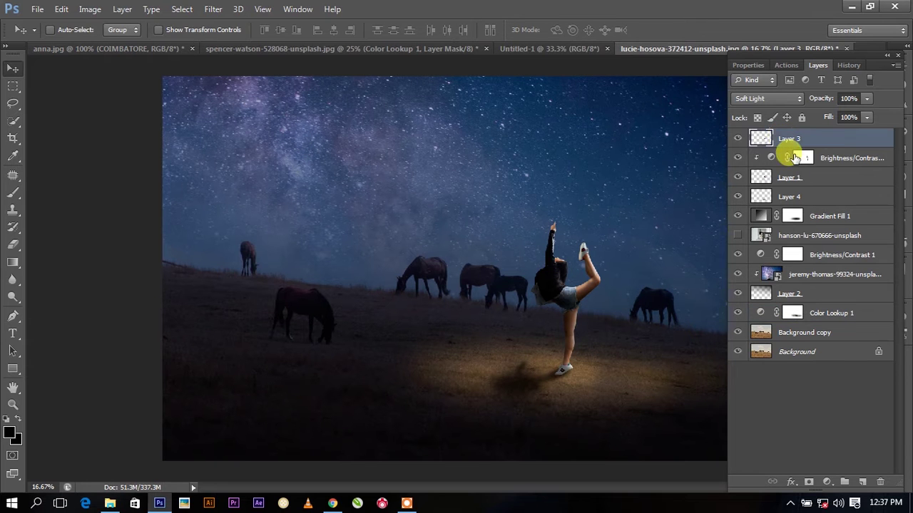
left_click(789, 178)
left_click(820, 140)
left_click(820, 155)
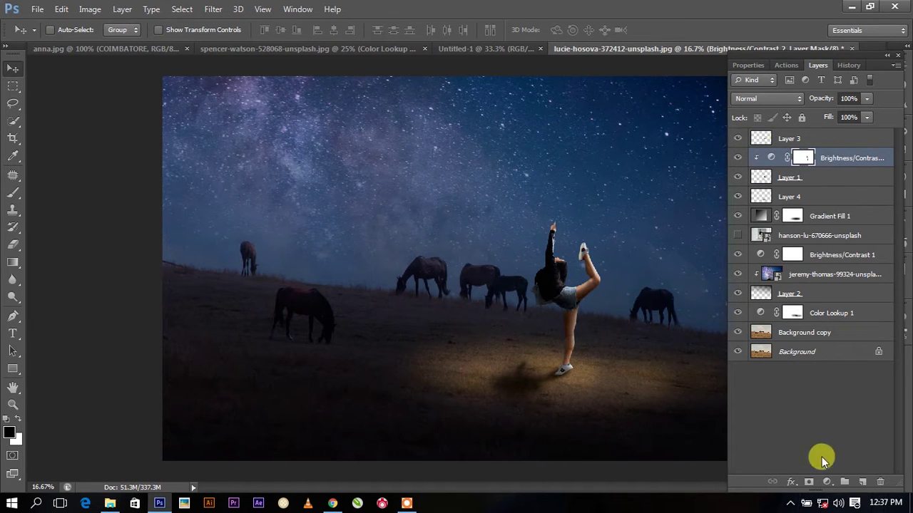
left_click(826, 482)
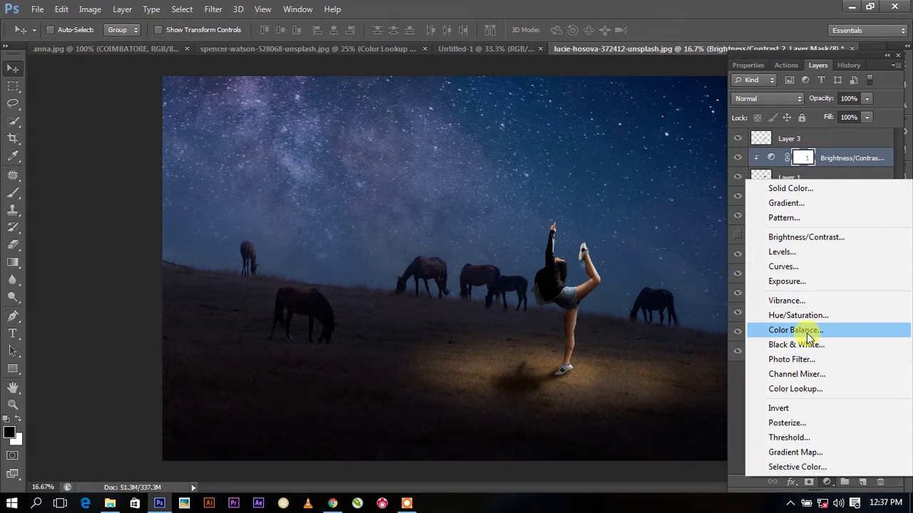
left_click(814, 389)
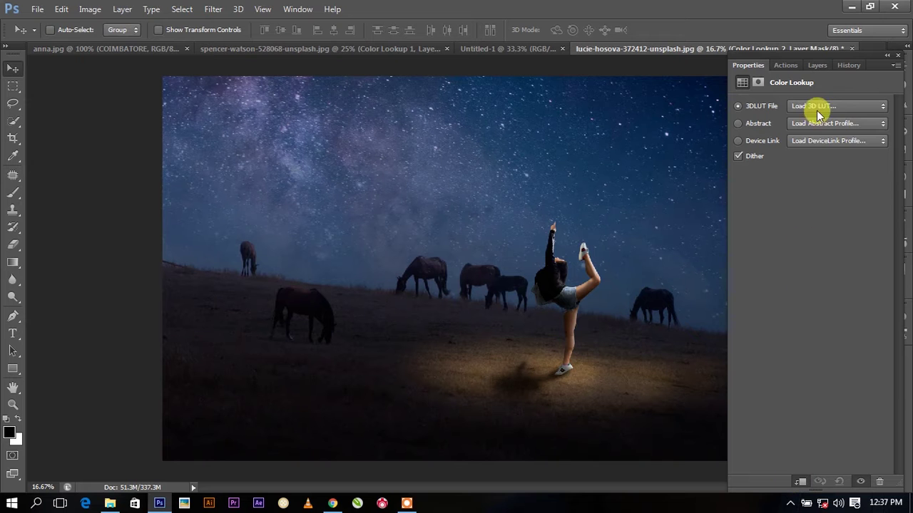
left_click(816, 107)
left_click(824, 345)
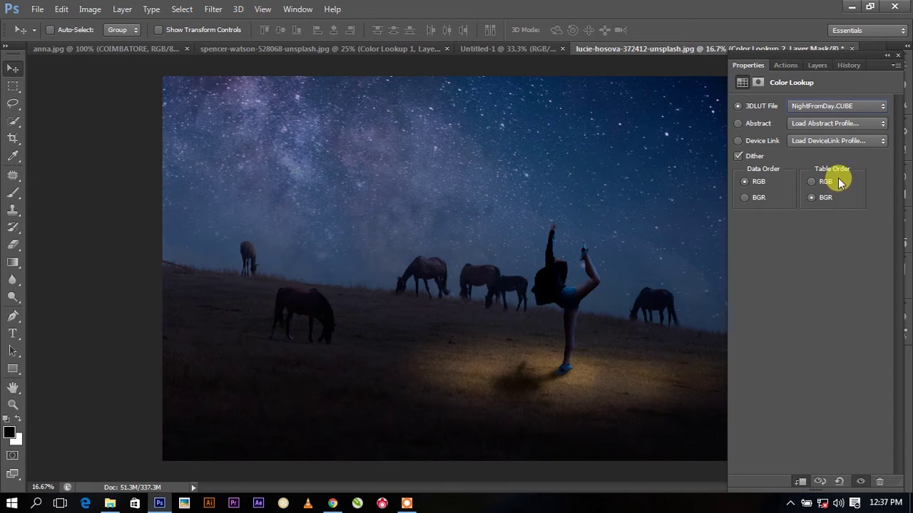
Lower Color Lookup 2's opacity to 25%.
left_click(820, 65)
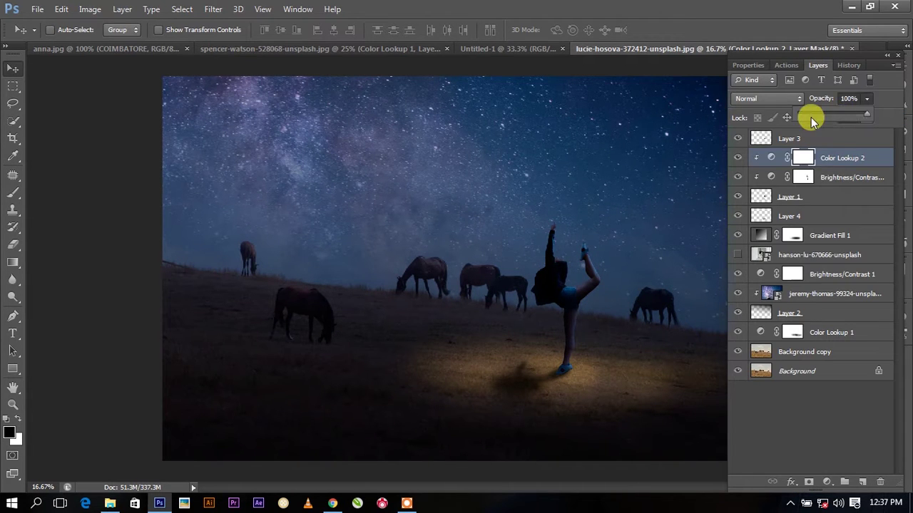
left_click_drag(816, 119, 810, 114)
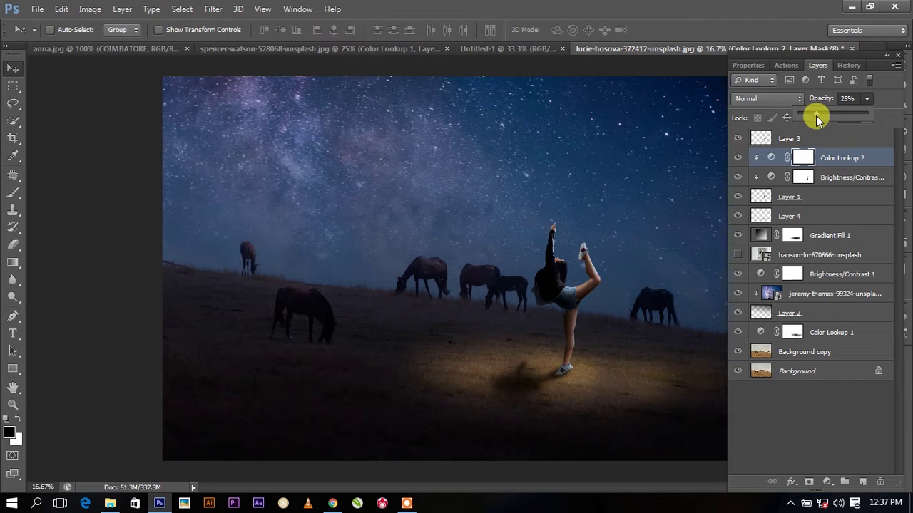
left_click(819, 480)
Add a Color Balance layer with midtones Cyan-Red −7, Magenta-Green +1, Yellow-Blue +18.
left_click(794, 333)
key("ctrl+plus")
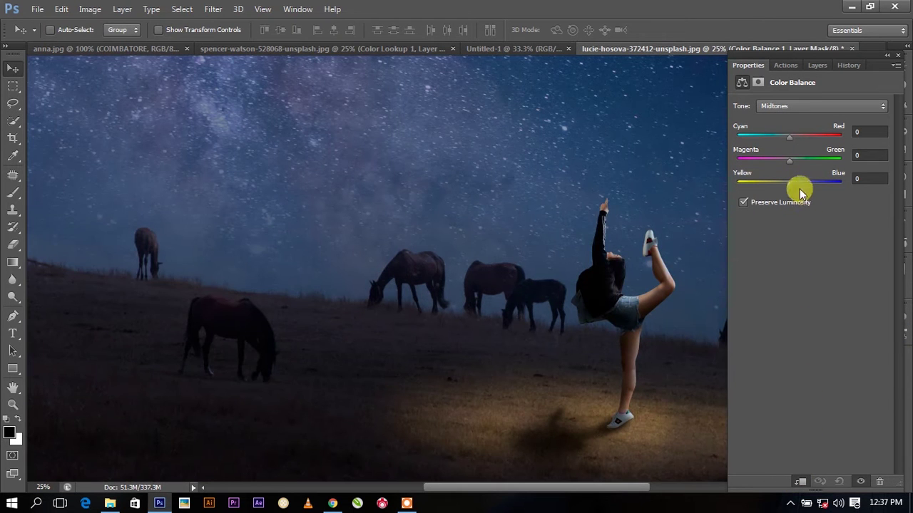
mouse_move(789, 182)
left_mouse_down()
mouse_move(809, 185)
mouse_move(780, 137)
mouse_move(783, 145)
left_mouse_up()
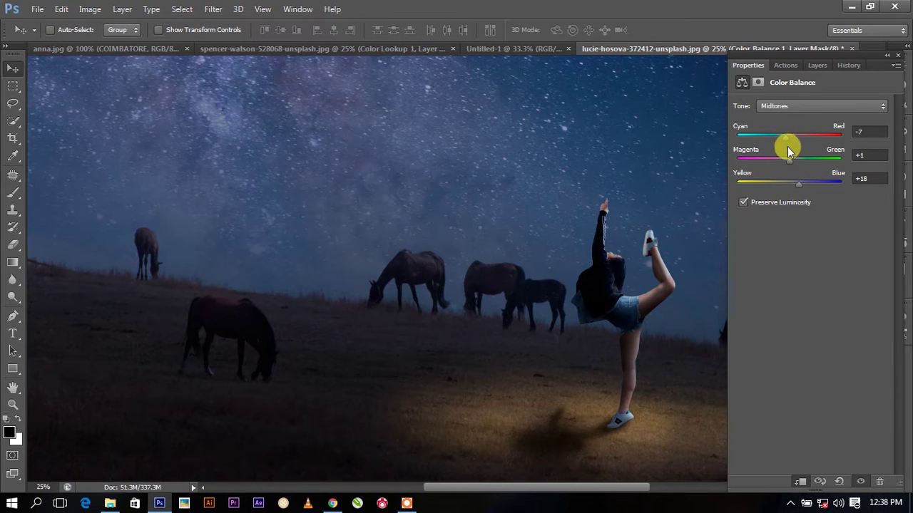
key("ctrl+minus")
key("ctrl+minus")
key("ctrl+plus")
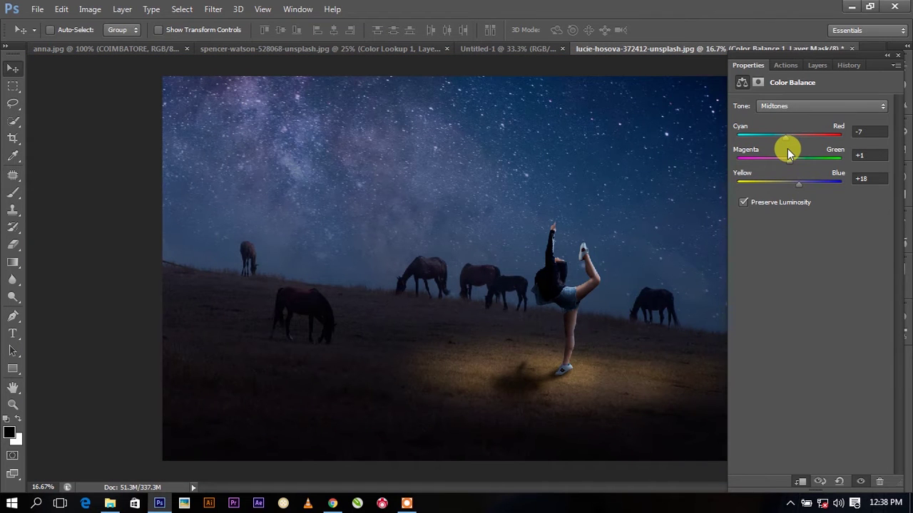
left_click(817, 65)
left_click(738, 157)
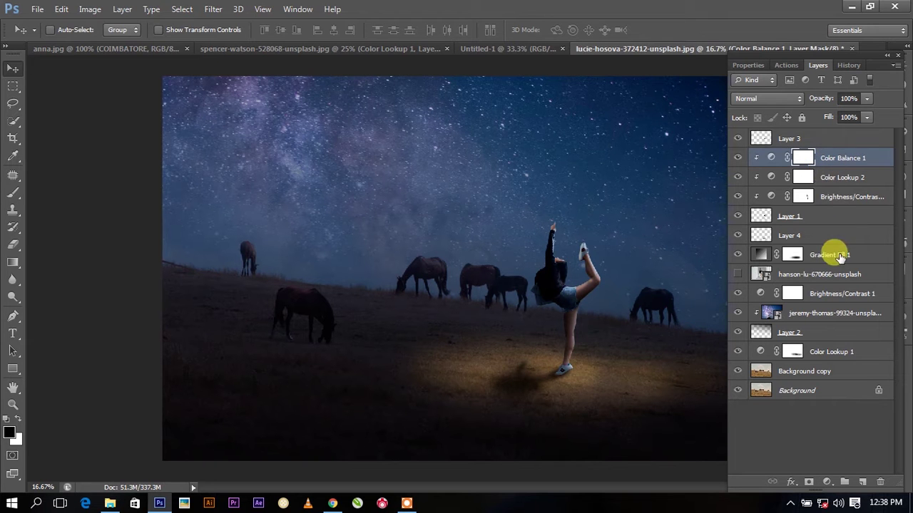
Above Brightness/Contrast 1, add a Gradient Fill layer, undoing an accidental pattern fill.
left_click(835, 254)
left_click(838, 300)
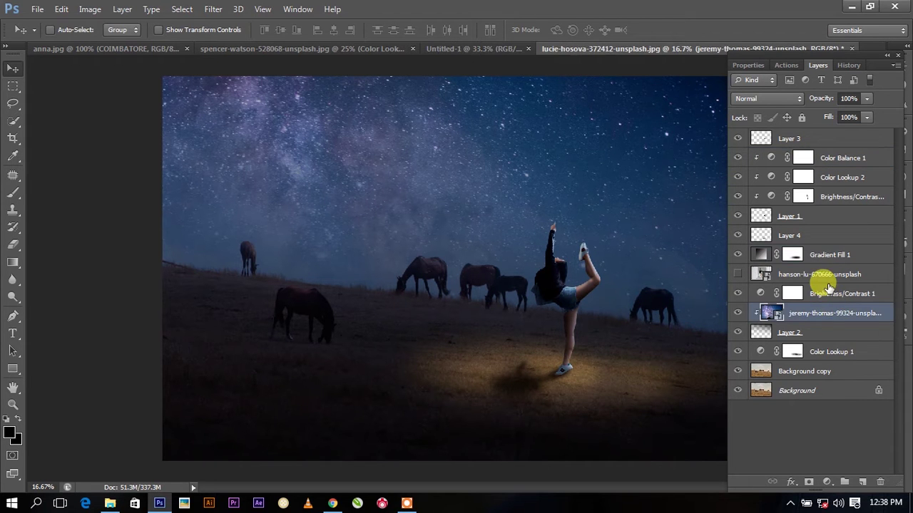
left_click(827, 482)
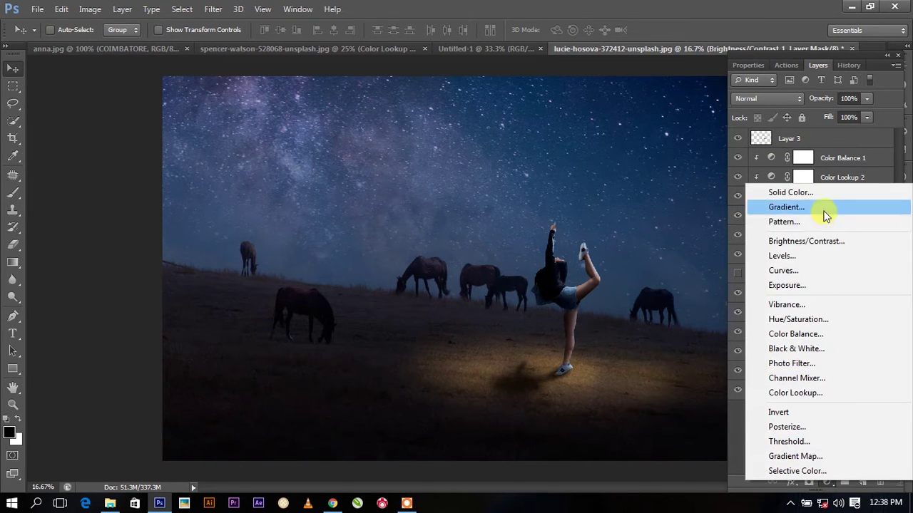
left_click(823, 212)
left_click(839, 153)
key("ctrl+z")
left_click(825, 482)
left_click(791, 213)
key("Return")
key("ctrl+z")
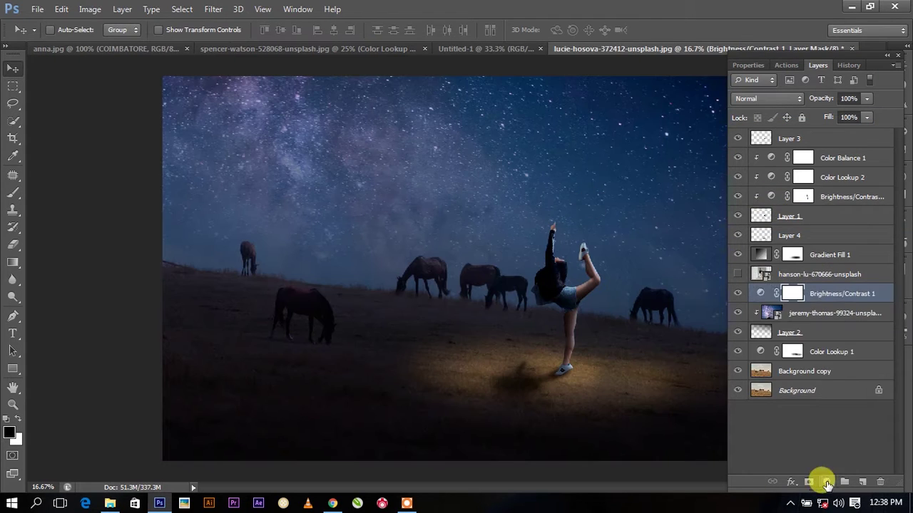
left_click(827, 482)
left_click(800, 210)
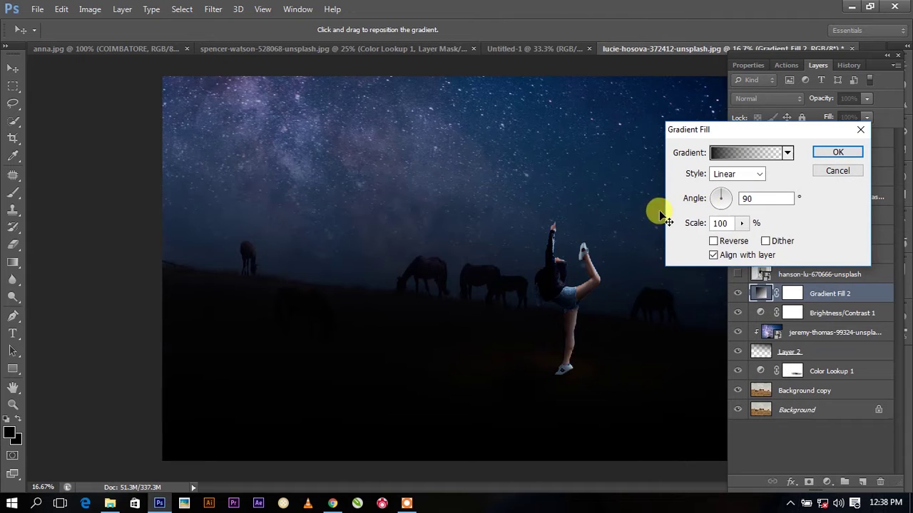
Reverse the gradient at about 86° and position it to darken the top of the sky.
left_click(713, 241)
left_click_drag(556, 228, 672, 211)
left_click_drag(722, 198, 723, 193)
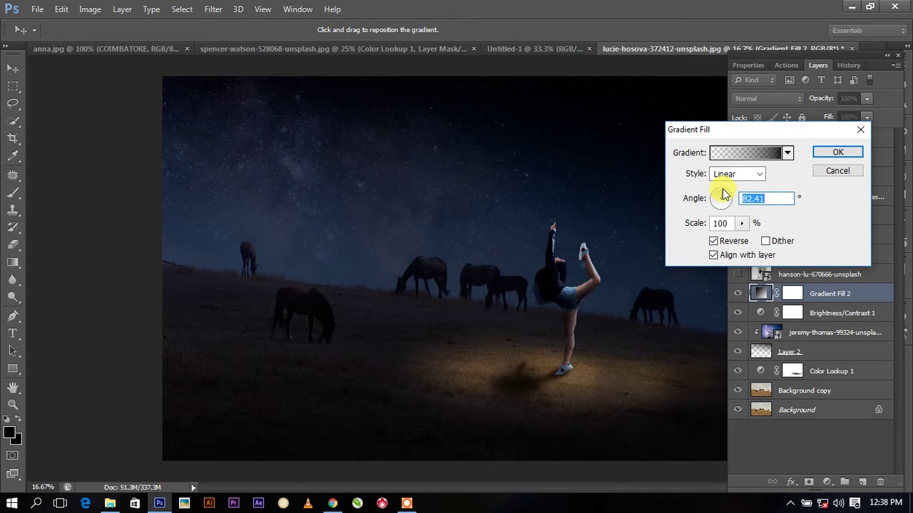
mouse_move(592, 263)
left_mouse_down()
mouse_move(602, 249)
mouse_move(611, 258)
left_mouse_up()
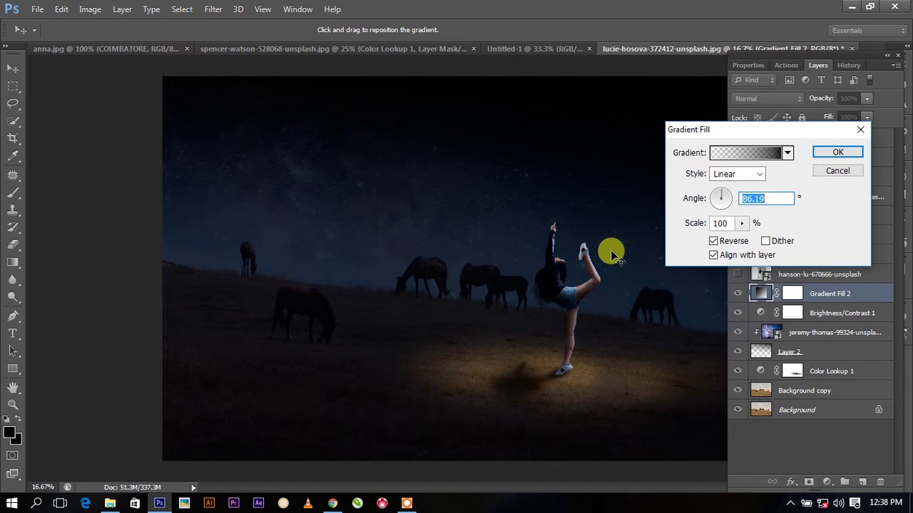
left_click(822, 152)
Set Gradient Fill 2's opacity to 62%.
mouse_move(841, 114)
left_mouse_down()
mouse_move(826, 121)
mouse_move(841, 124)
left_mouse_up()
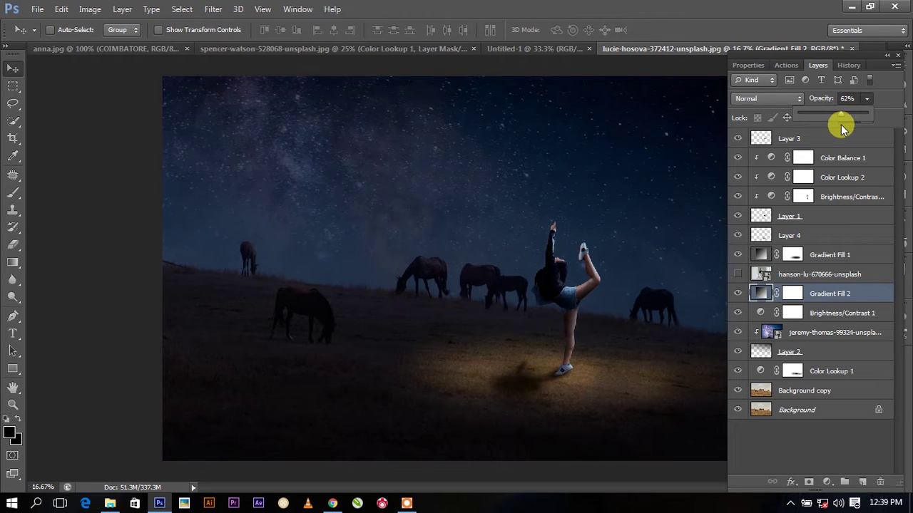
left_click(794, 295)
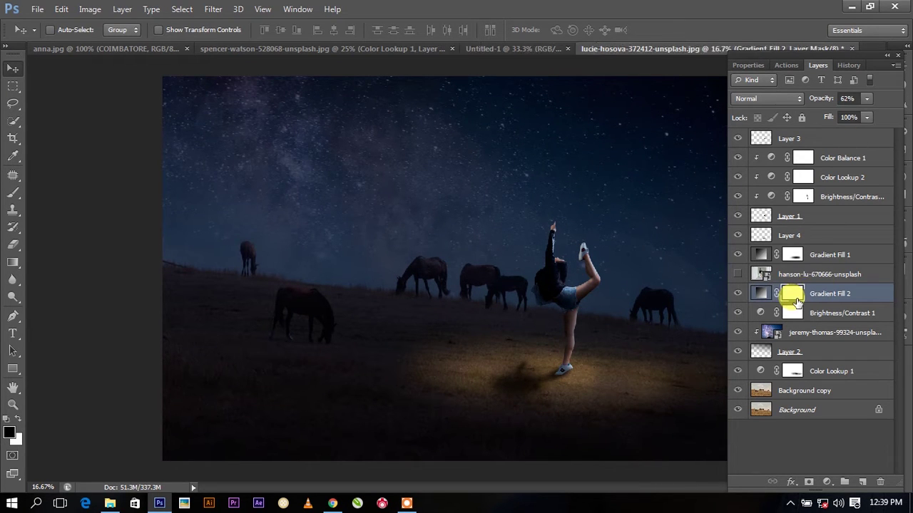
left_click(842, 144)
left_click(853, 214)
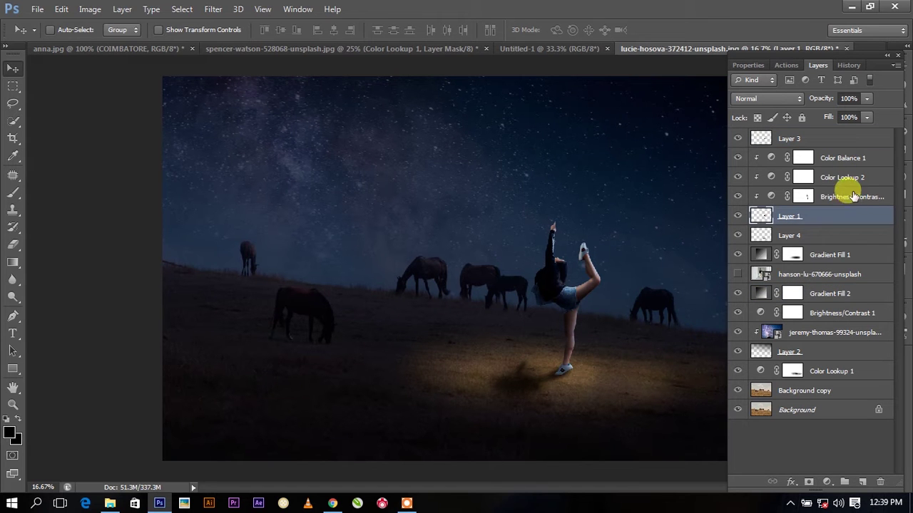
Add a new empty Layer 5 clipped above the Color Lookup 2 layer.
left_click(803, 178)
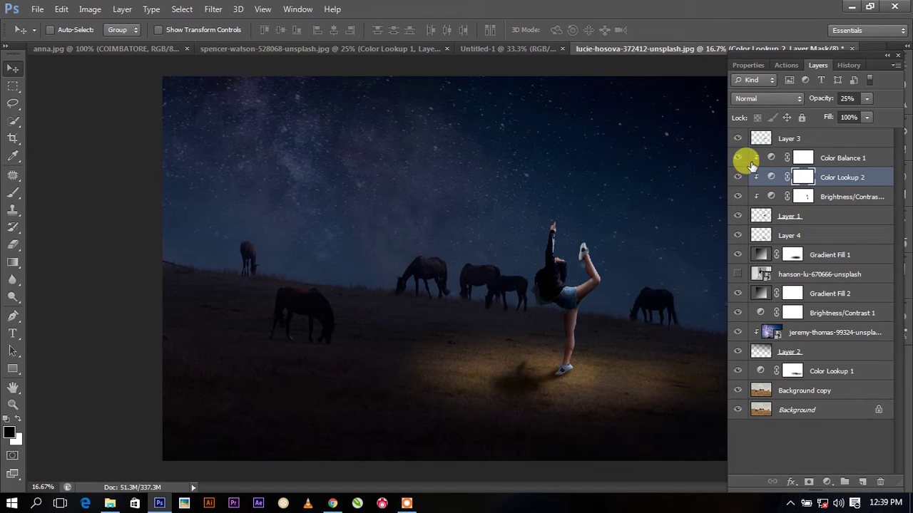
left_click(862, 482)
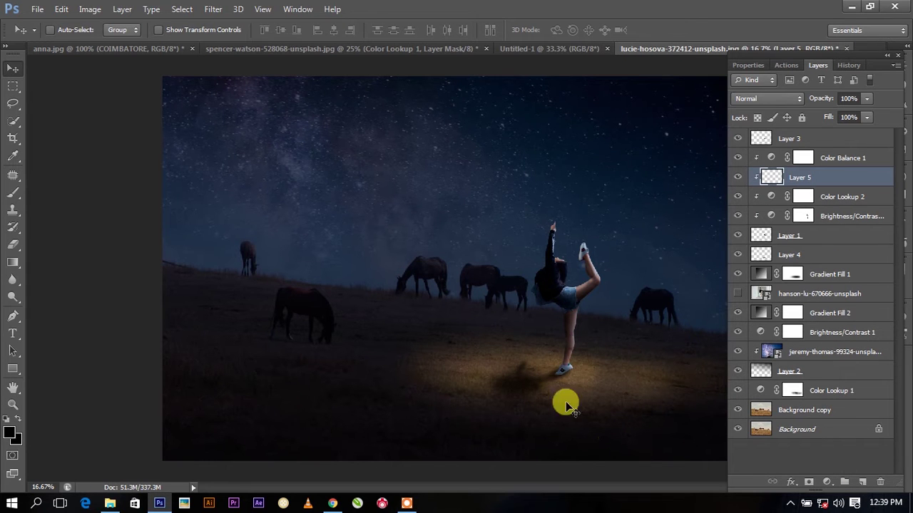
left_click(13, 192)
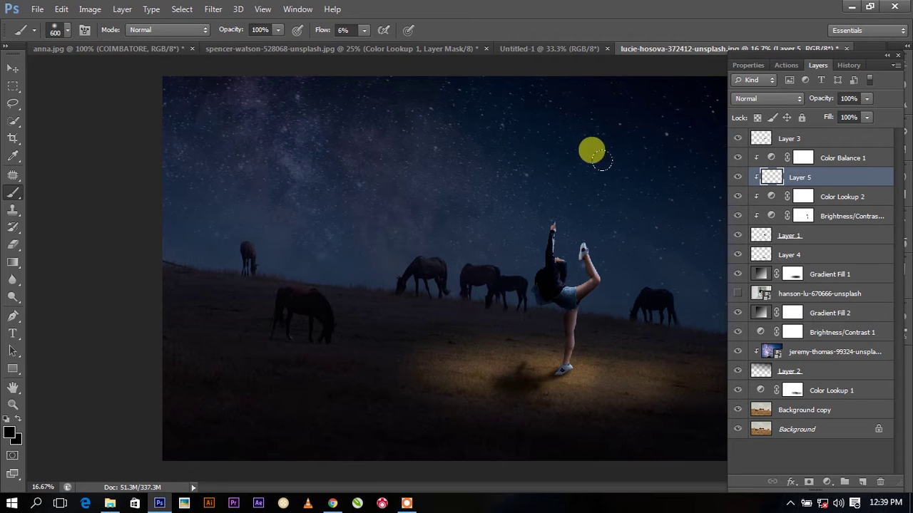
Outline a tapering beam with the Polygonal Lasso from the sky top around the dancer's lit ground.
left_click(16, 105)
right_click(16, 105)
left_click(57, 112)
left_click(519, 70)
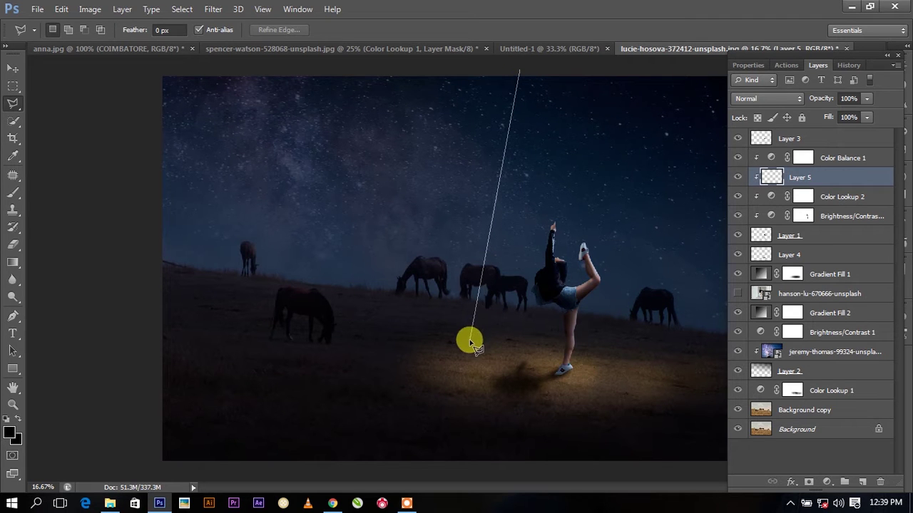
left_click(460, 369)
left_click(497, 411)
left_click(594, 412)
left_click(674, 401)
left_click(708, 391)
left_click(704, 341)
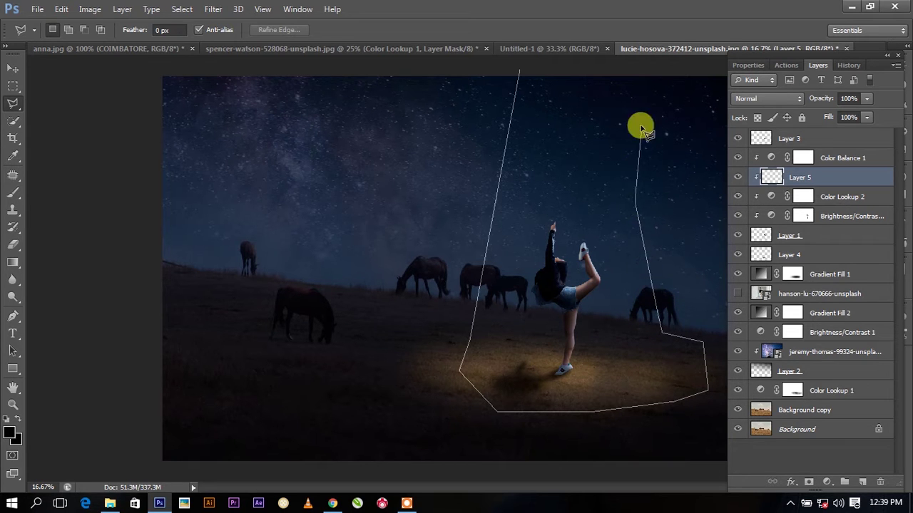
left_click(602, 70)
Close the beam selection and set the gradient's left stop to orange ff7200.
left_click(520, 71)
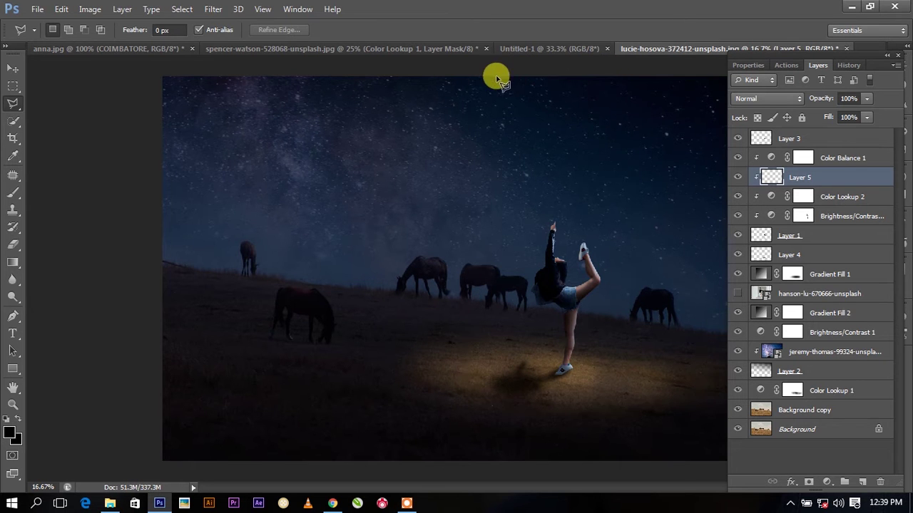
left_click(16, 258)
left_click(68, 30)
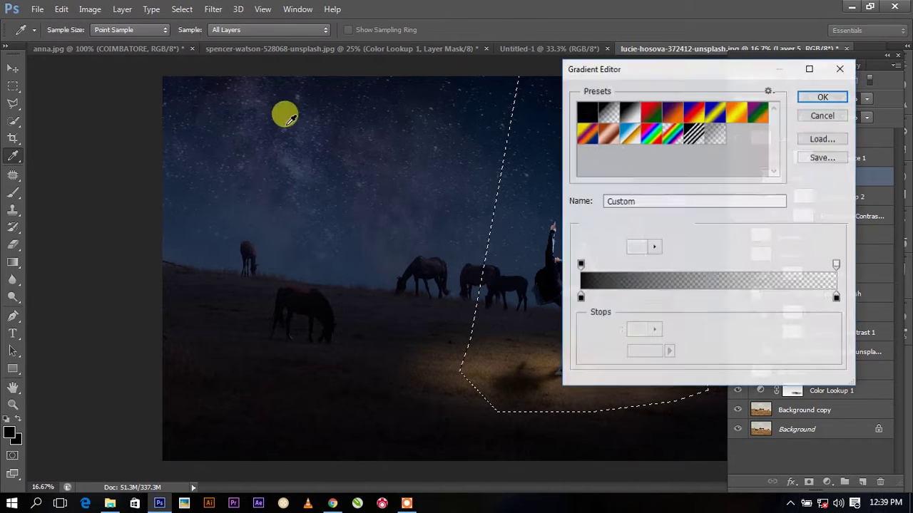
left_click(581, 299)
double_click(580, 298)
left_click_drag(331, 399, 329, 417)
left_click_drag(292, 285, 322, 244)
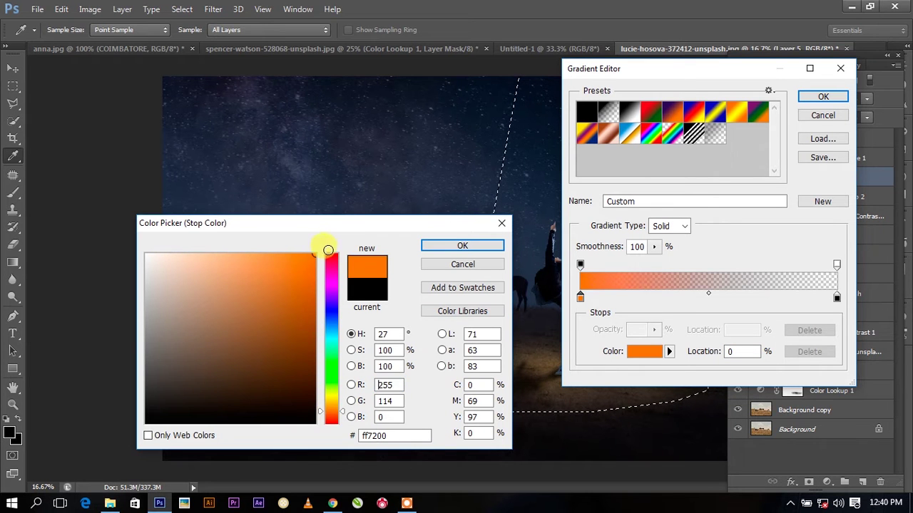
left_click(478, 250)
Set the gradient's right stop to orange fb8e00 and accept the gradient.
double_click(836, 298)
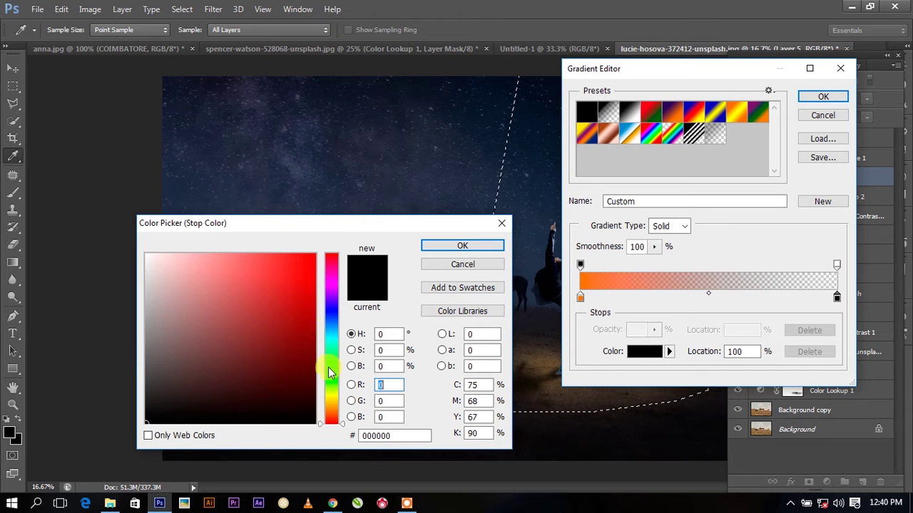
left_click(330, 409)
left_click(313, 274)
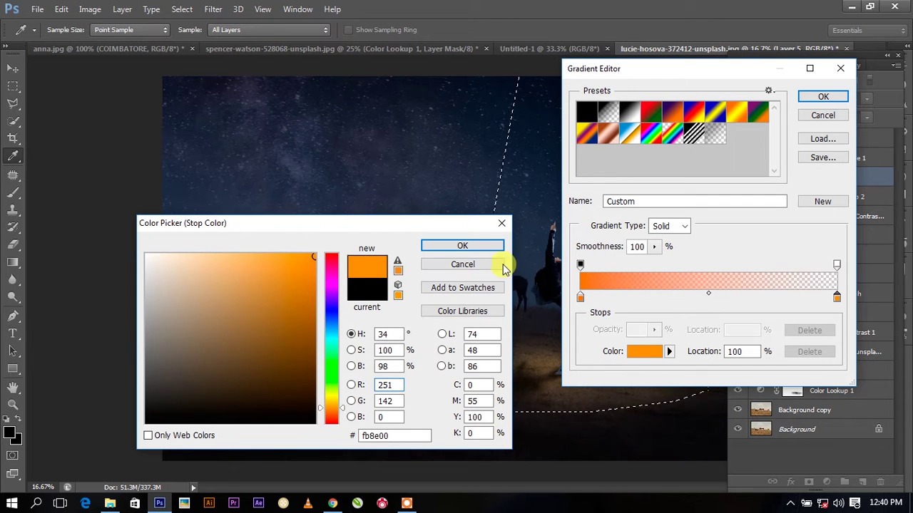
left_click(462, 245)
left_click(811, 99)
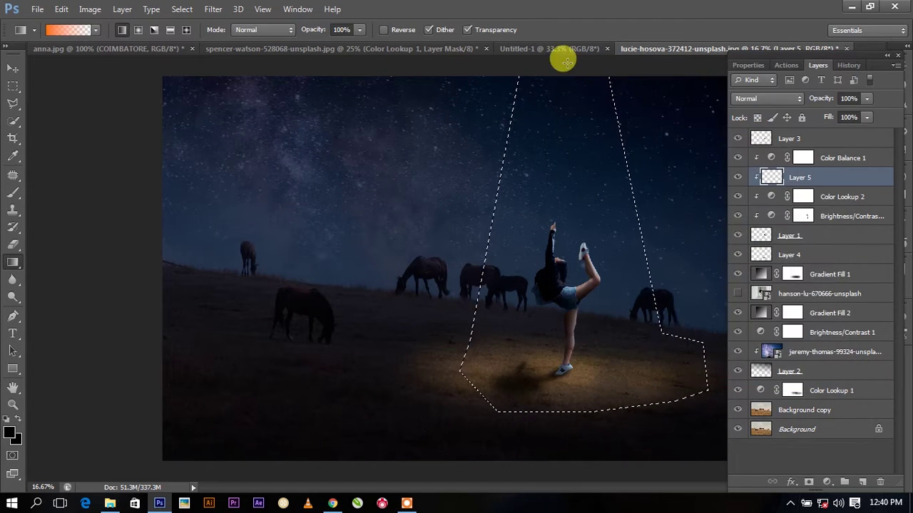
Drag the orange gradient down inside the beam selection, then select the top layer.
key("ctrl+minus")
left_click_drag(529, 141, 531, 311)
key("alt+shift+f")
key("alt+period")
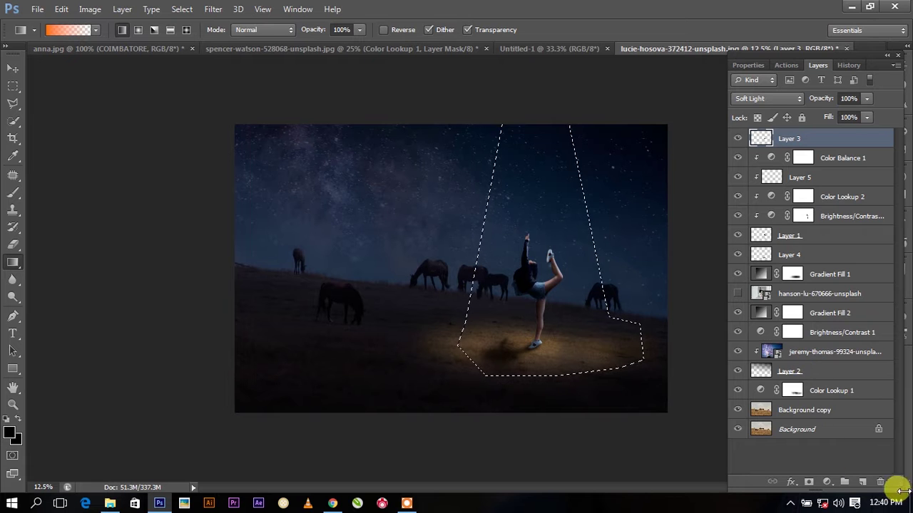
On a new Layer 6, fill the beam with orange fading downward and feather it with Refine Edge.
left_click(862, 482)
left_click_drag(540, 125, 531, 359)
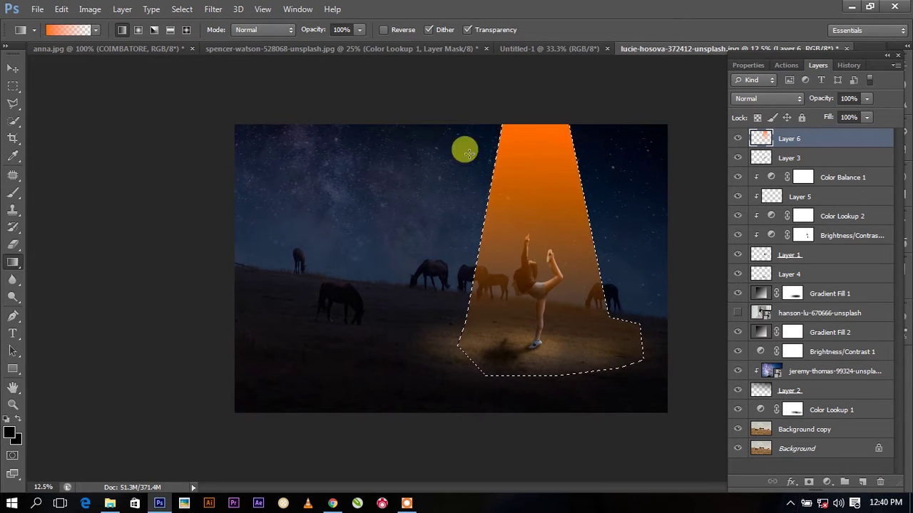
left_click(12, 103)
left_click(276, 30)
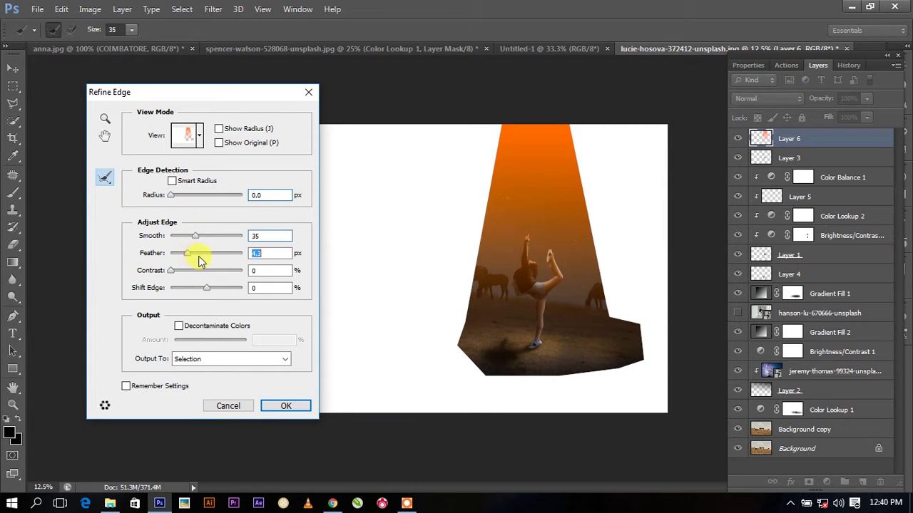
left_click(200, 255)
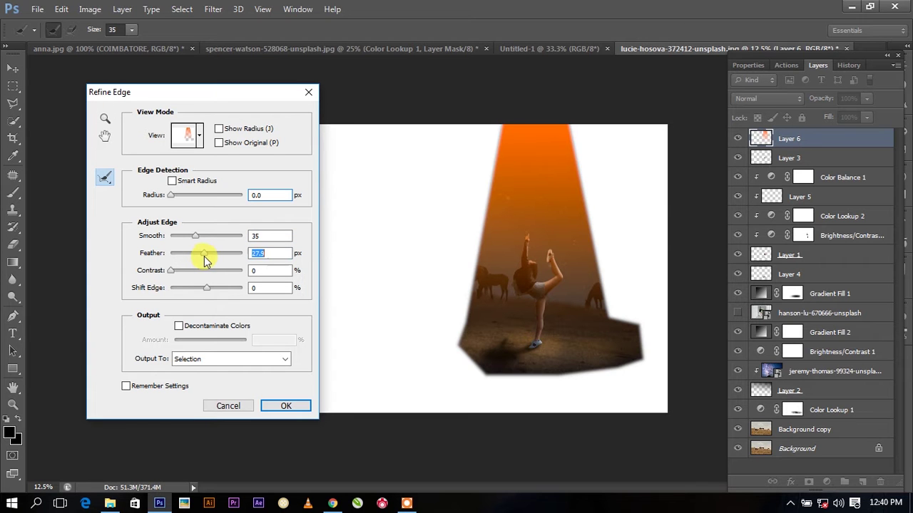
left_click_drag(204, 261, 205, 260)
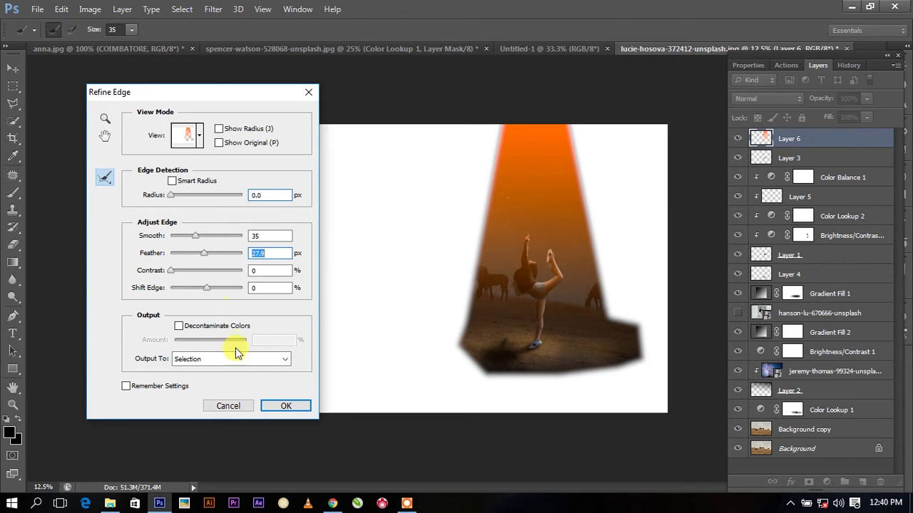
left_click(287, 405)
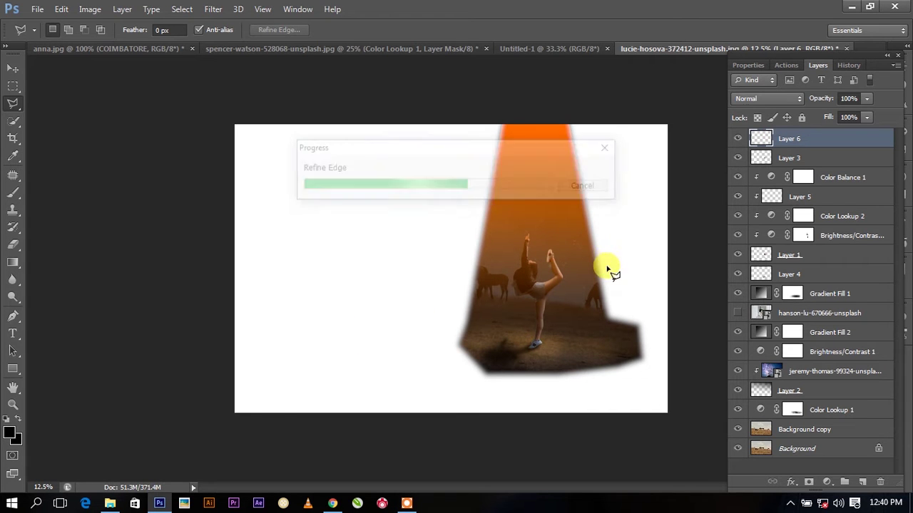
Deselect the beam, then blend Layer 6 in Screen mode at 56% opacity.
key("m")
right_click(534, 230)
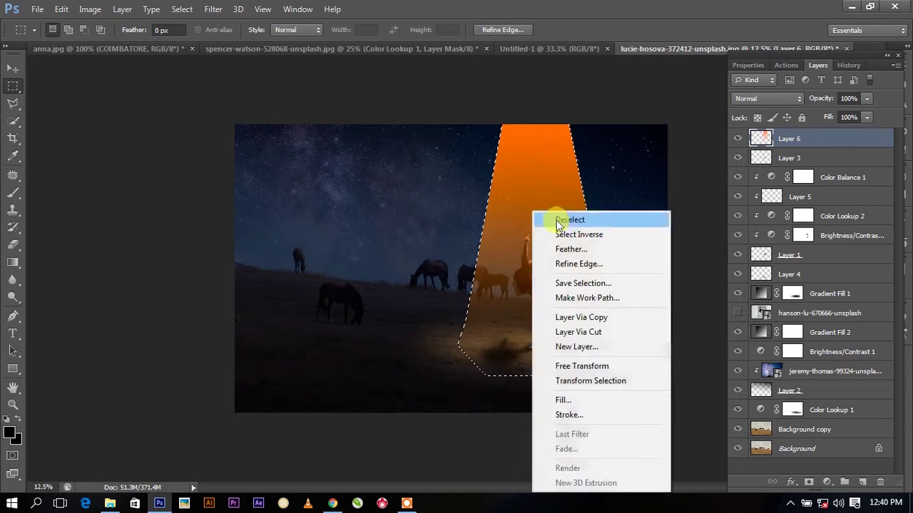
left_click(558, 222)
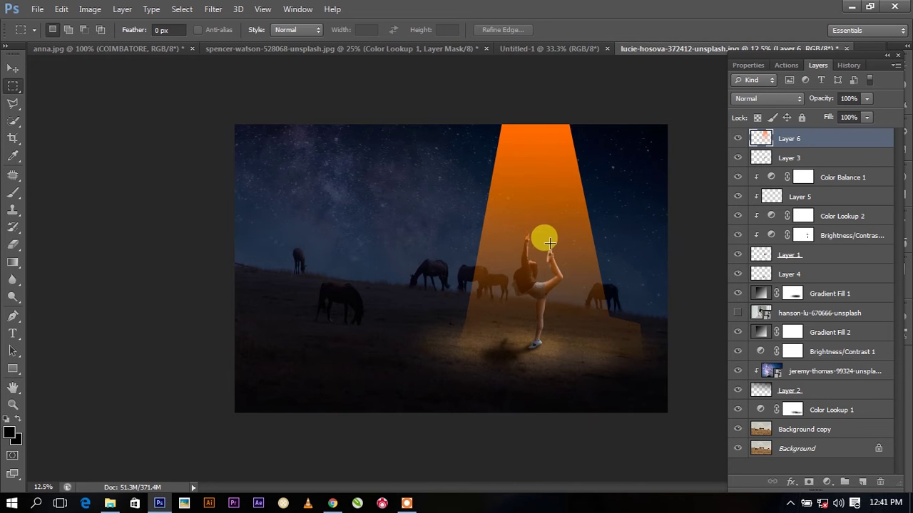
scroll(554, 236, "up", 1)
scroll(587, 231, "up", 1)
scroll(587, 231, "down", 1)
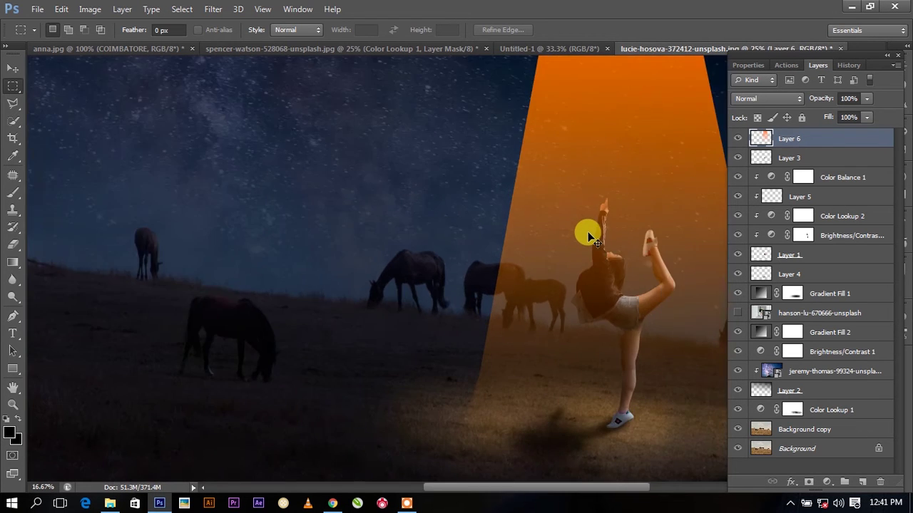
scroll(589, 232, "down", 2)
left_click(762, 98)
left_click(799, 98)
left_click(764, 212)
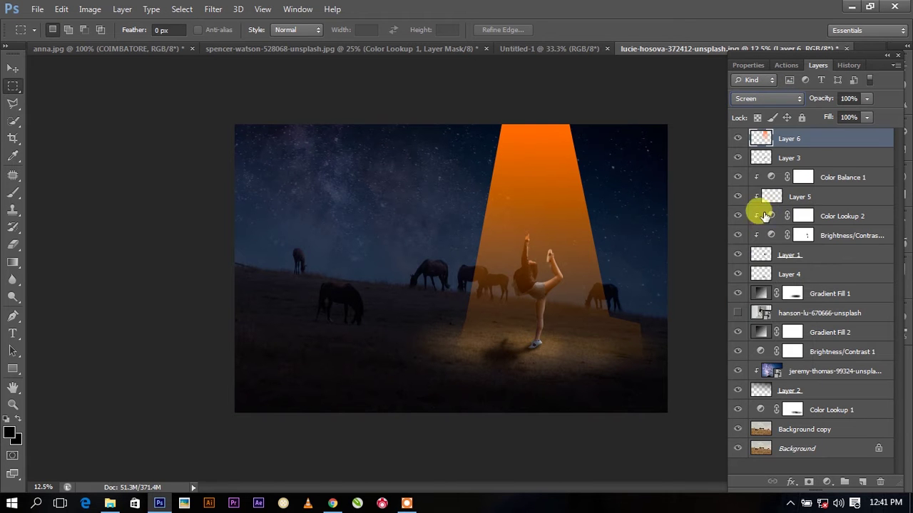
left_click_drag(865, 99, 834, 117)
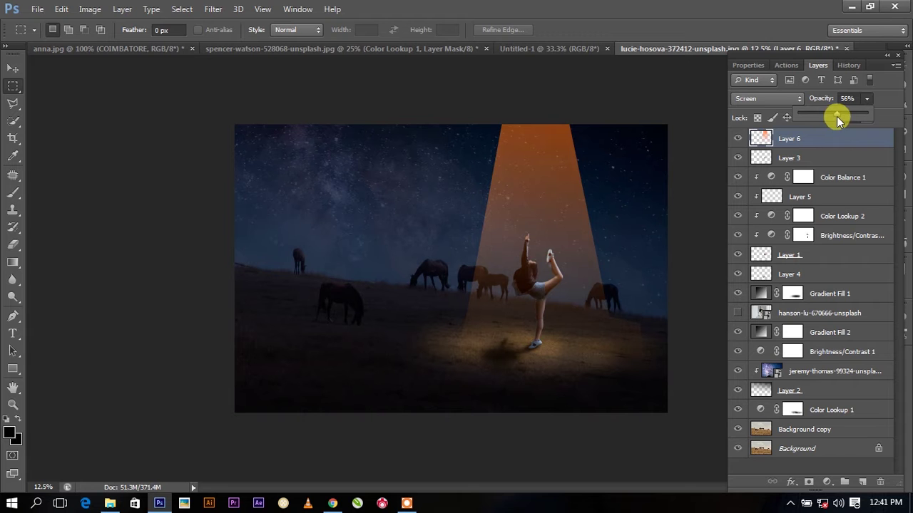
left_click(761, 138, "ctrl")
Clear the selection, hide the Layer 6 beam, and add a new empty layer.
right_click(552, 178)
left_click(571, 179)
left_click(737, 138)
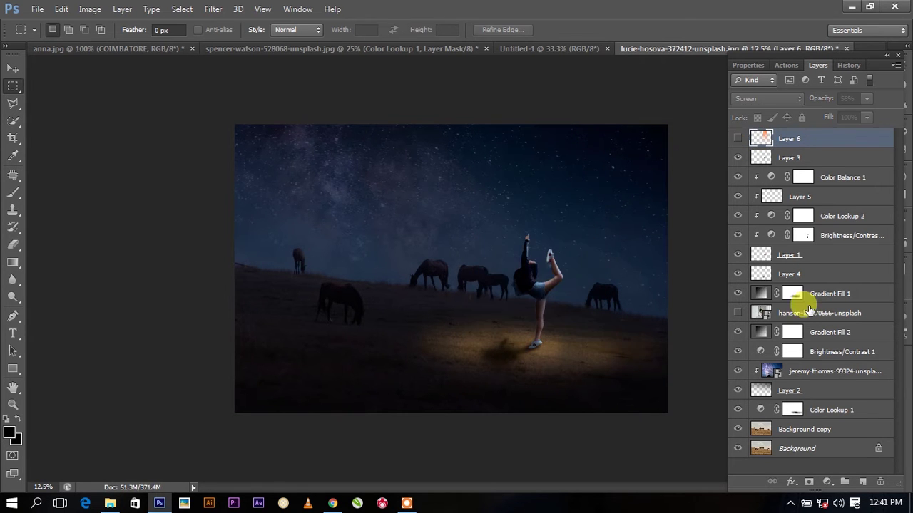
left_click(862, 480)
Draw a first polygonal beam outline from the sky down around the dancer, then discard it.
left_click(12, 102)
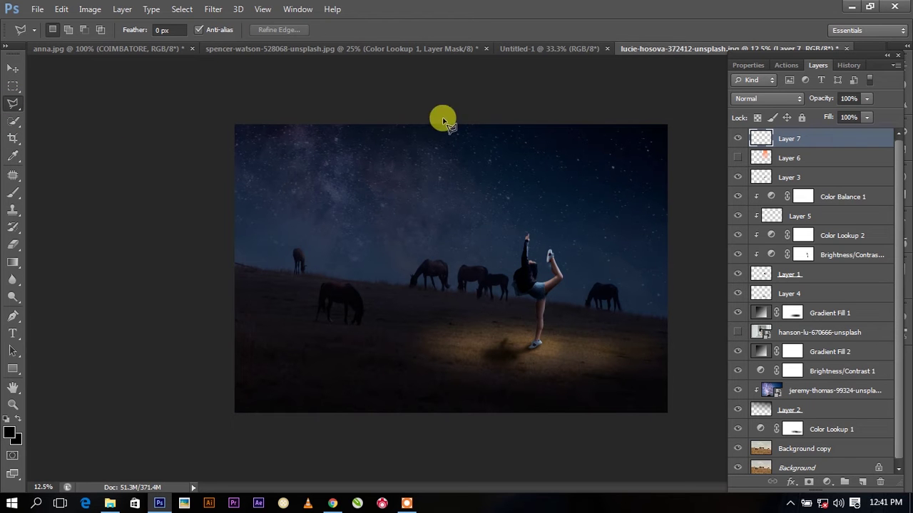
left_click(497, 113)
left_click(457, 314)
left_click(439, 343)
left_click(454, 367)
left_click(531, 378)
left_click(576, 378)
left_click(629, 357)
left_click(630, 341)
left_click(605, 314)
left_click(562, 102)
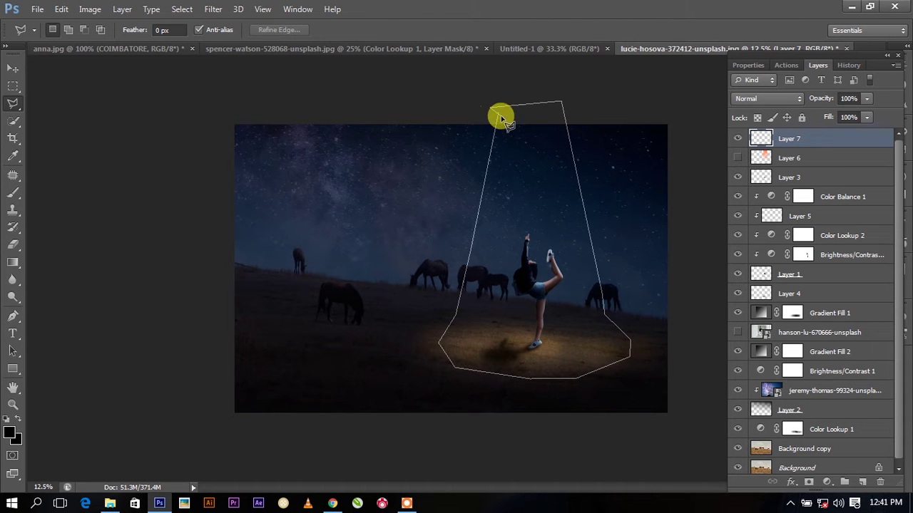
left_click(501, 118)
right_click(499, 141)
left_click(528, 154)
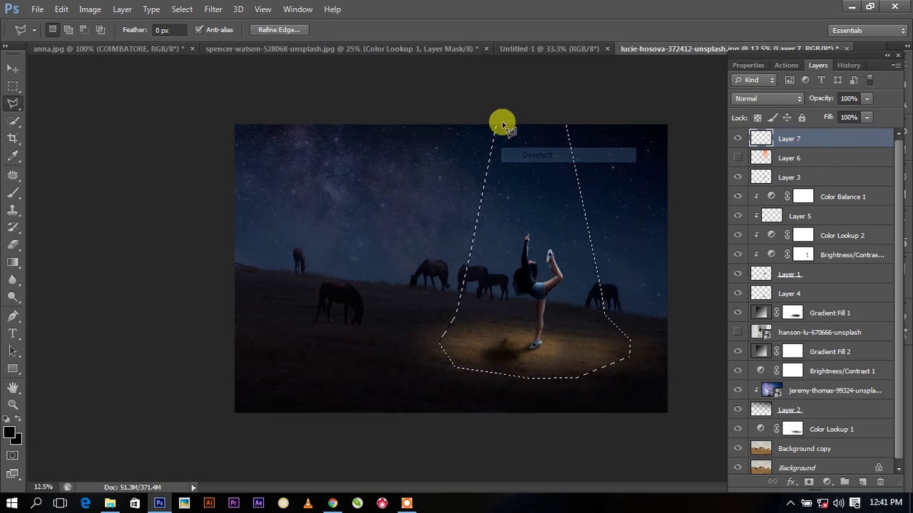
Redraw the tapering beam outline around the dancer's lit area and heavily feather it with Refine Edge.
left_click(500, 112)
left_click(439, 337)
left_click(440, 360)
left_click(485, 382)
left_click(568, 385)
left_click(634, 356)
left_click(638, 304)
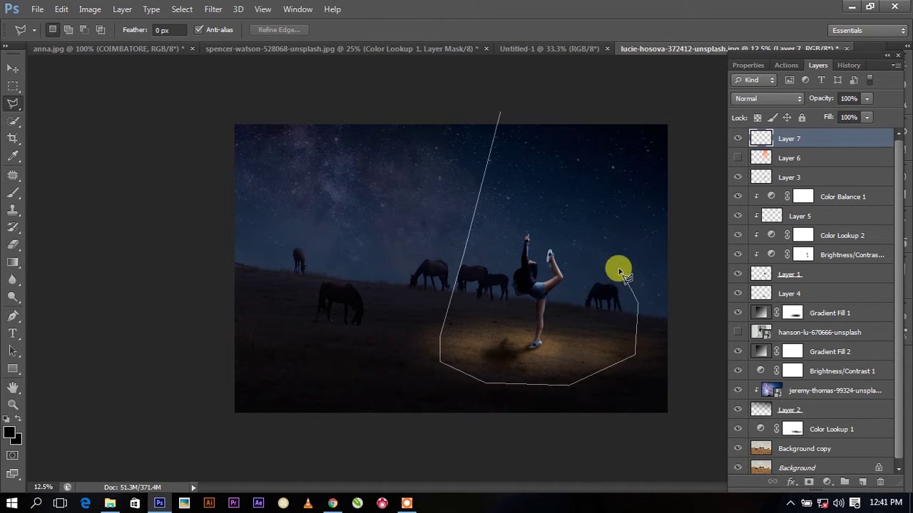
left_click(601, 234)
left_click(564, 91)
left_click(502, 114)
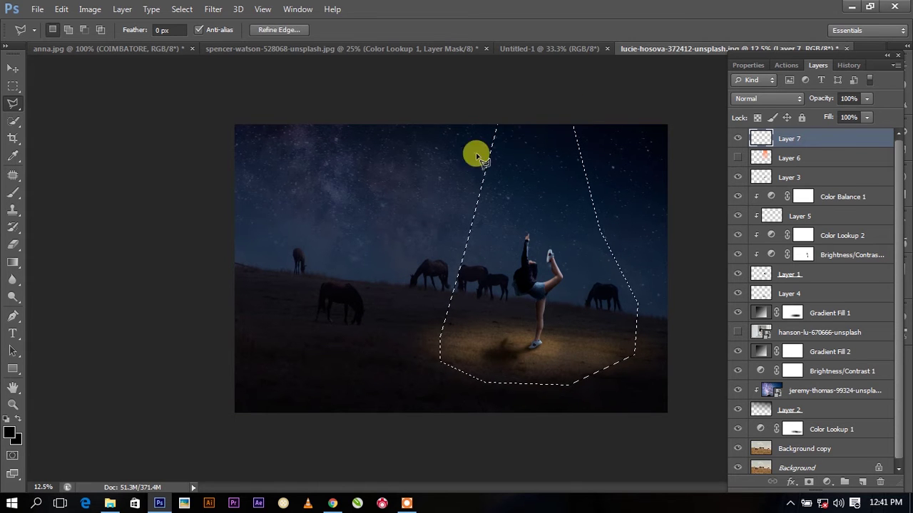
key("ctrl+alt+r")
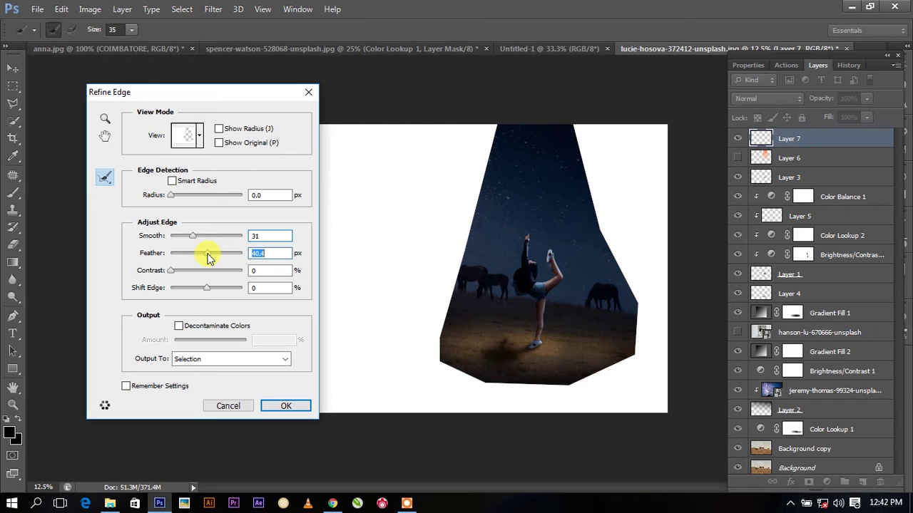
left_click(289, 407)
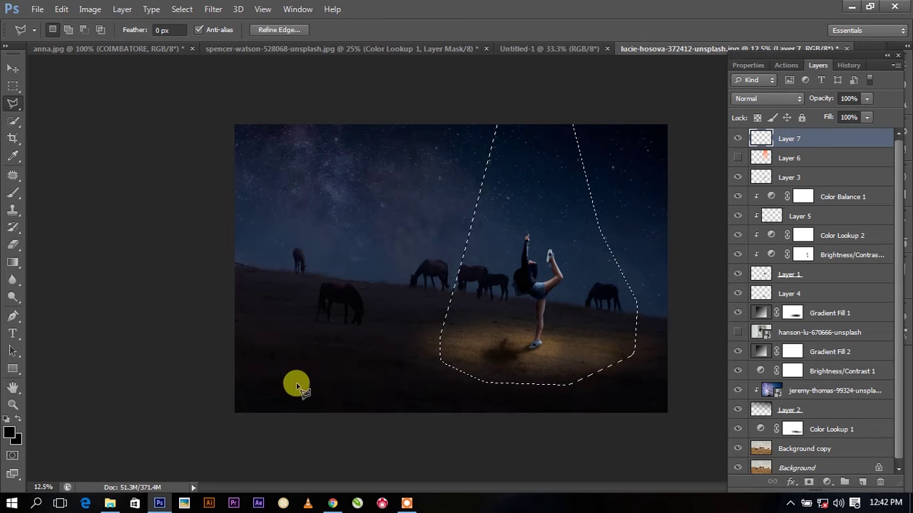
Fill the beam selection with orange fading down toward the dancer, then deselect.
left_click(13, 262)
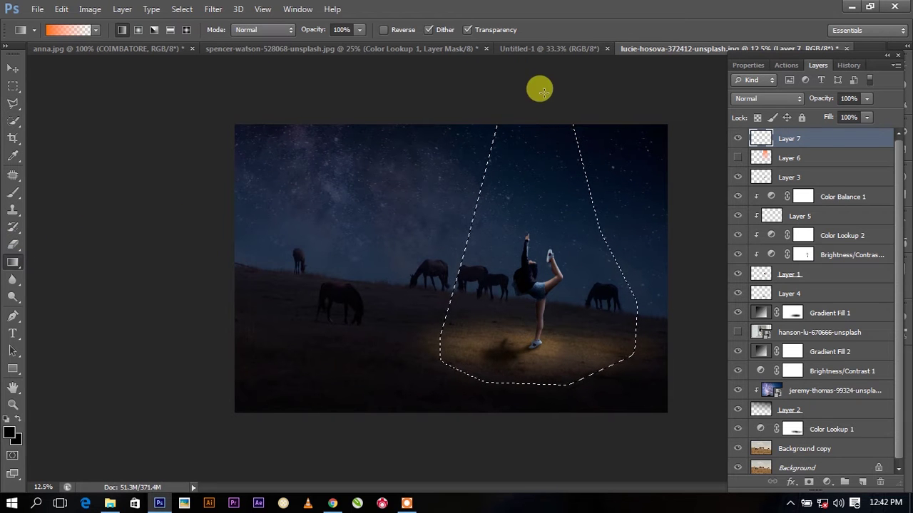
left_click_drag(531, 126, 525, 318)
key("ctrl+z")
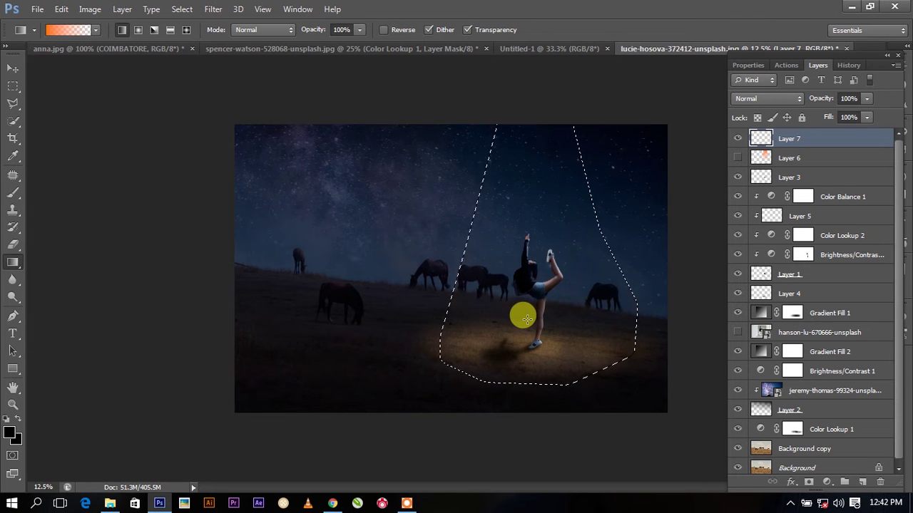
key("ctrl+minus")
left_click_drag(519, 187, 513, 338)
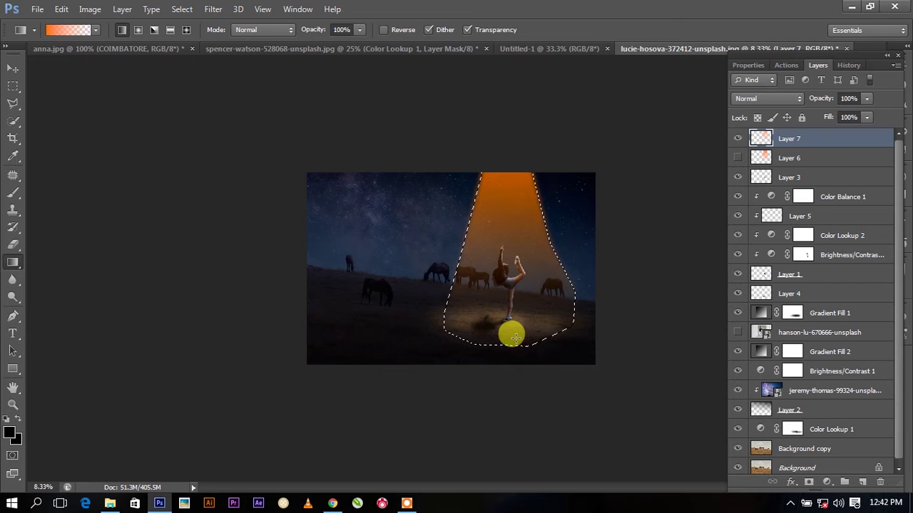
key("m")
right_click(489, 173)
left_click(503, 182)
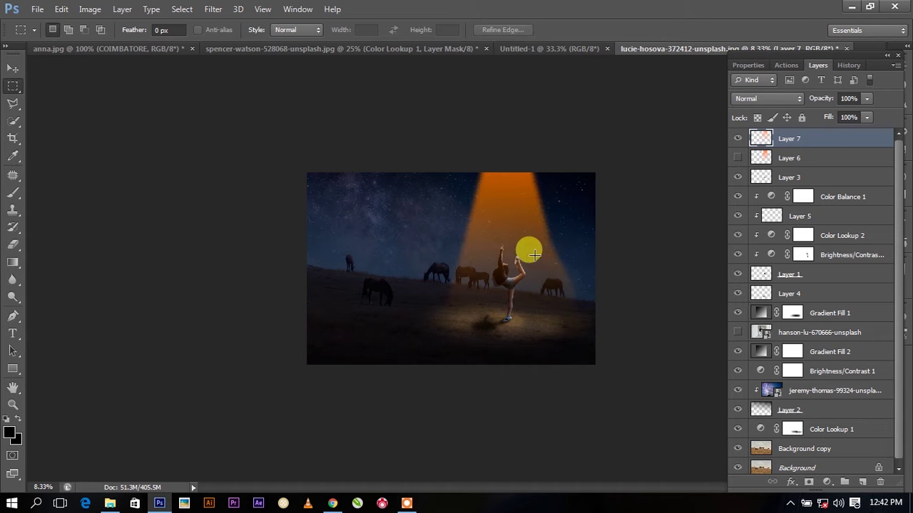
Blend the orange beam layer in Screen mode at 50% opacity and clear the remaining selection.
key("ctrl+plus")
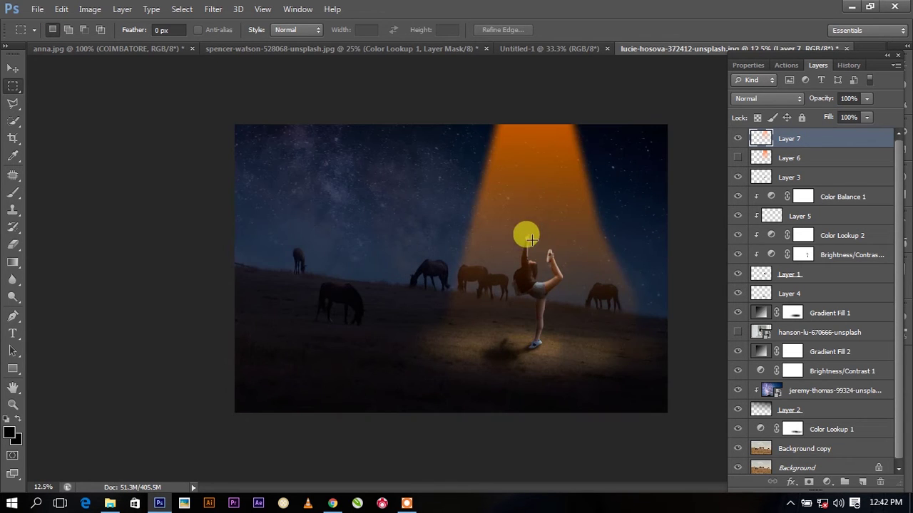
left_click(769, 99)
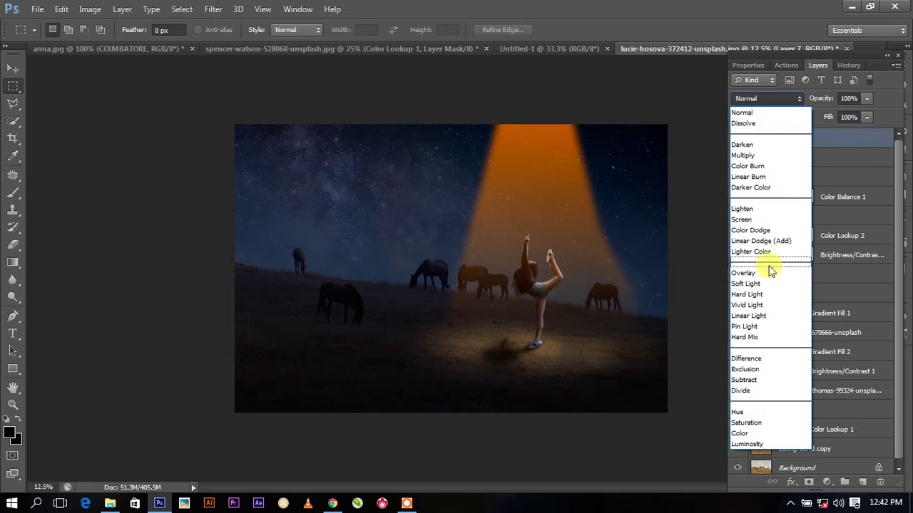
left_click(755, 215)
left_click_drag(853, 108, 836, 115)
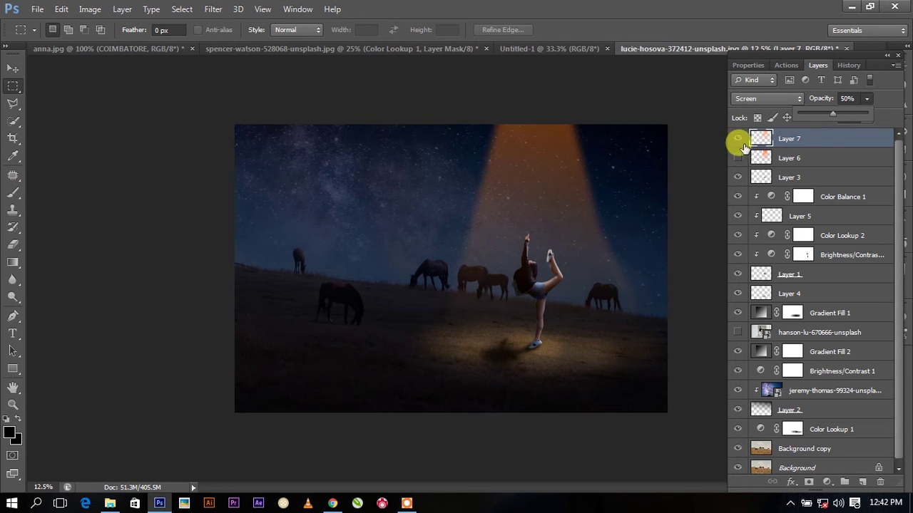
left_click_drag(743, 146, 757, 141)
right_click(547, 151)
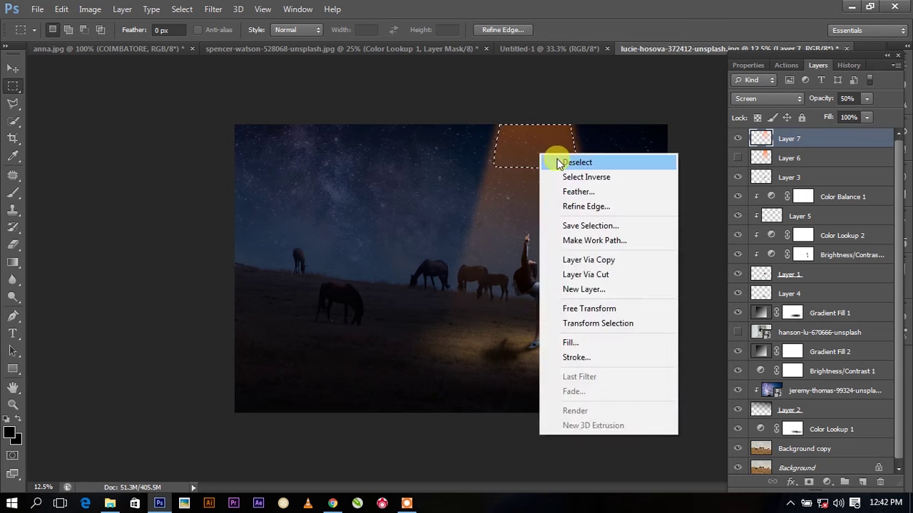
left_click(553, 158)
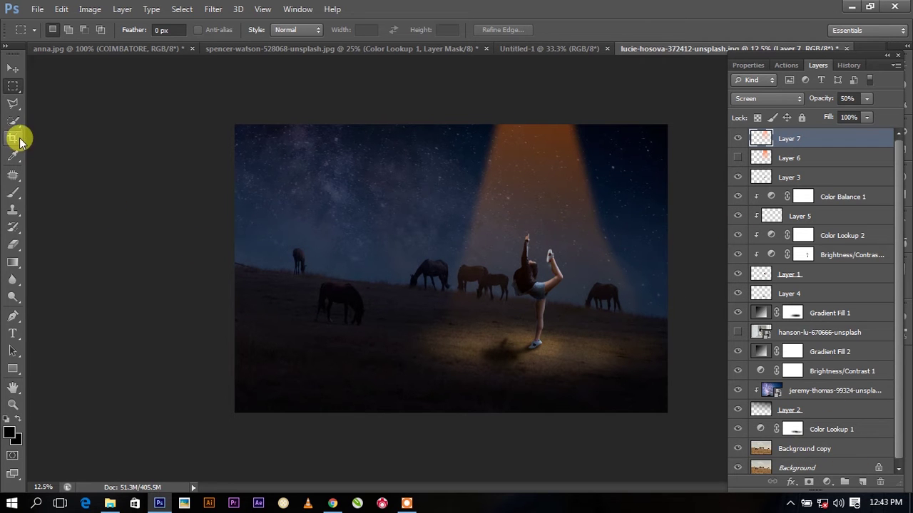
Set the brush's foreground colour to white.
left_click(12, 193)
left_click(9, 433)
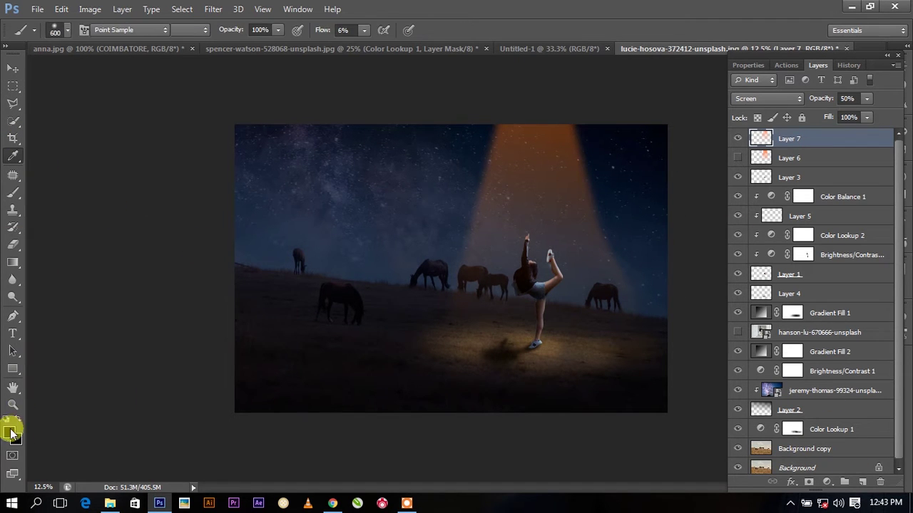
left_click(457, 248)
left_click(10, 433)
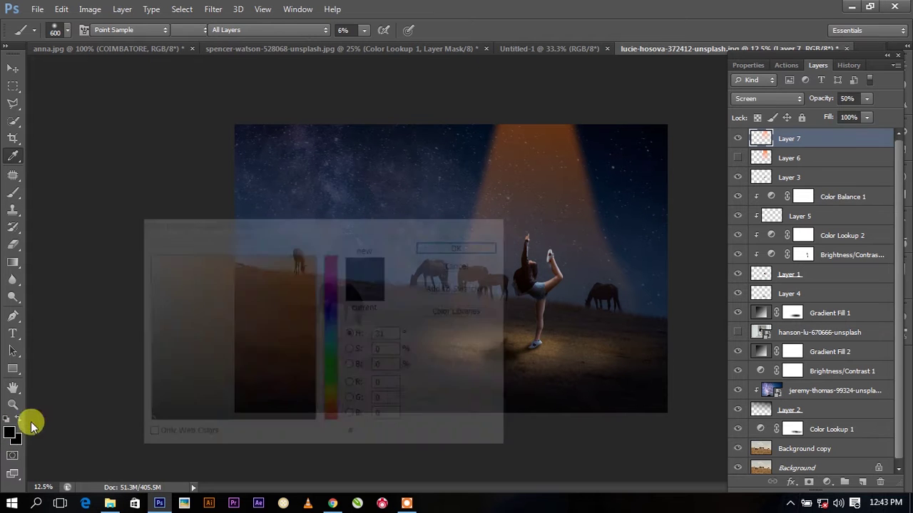
left_click_drag(153, 262, 106, 248)
left_click(457, 246)
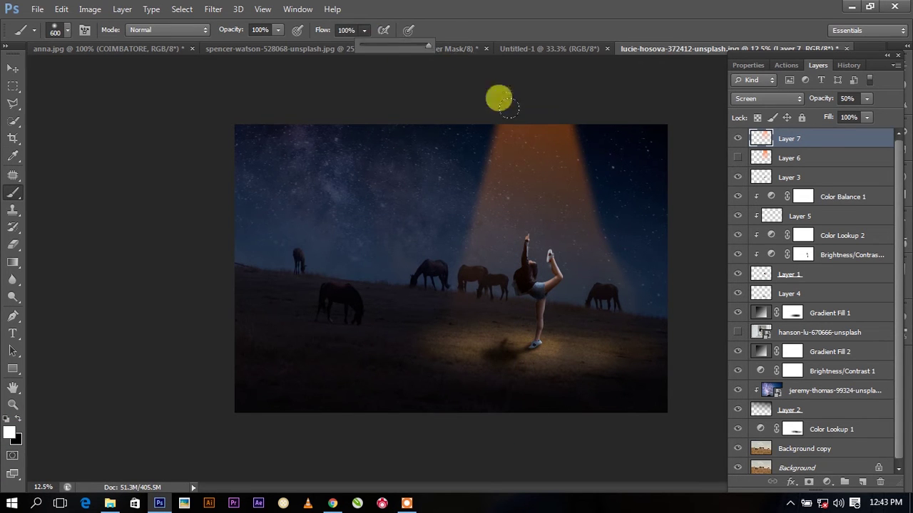
Test-paint a white glow at the cone top and reset the beam layer to Normal blending.
left_click(529, 167)
key("ctrl+z")
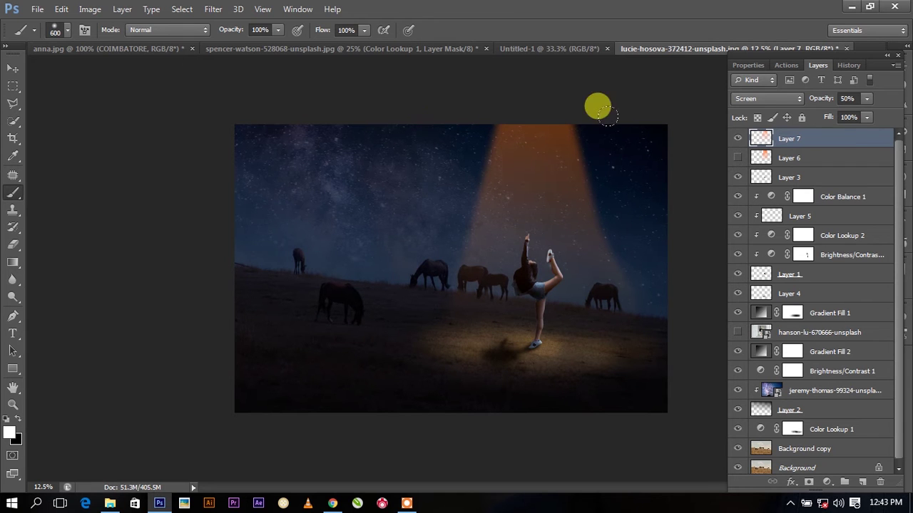
left_click(755, 99)
left_click(749, 96)
left_click(539, 169)
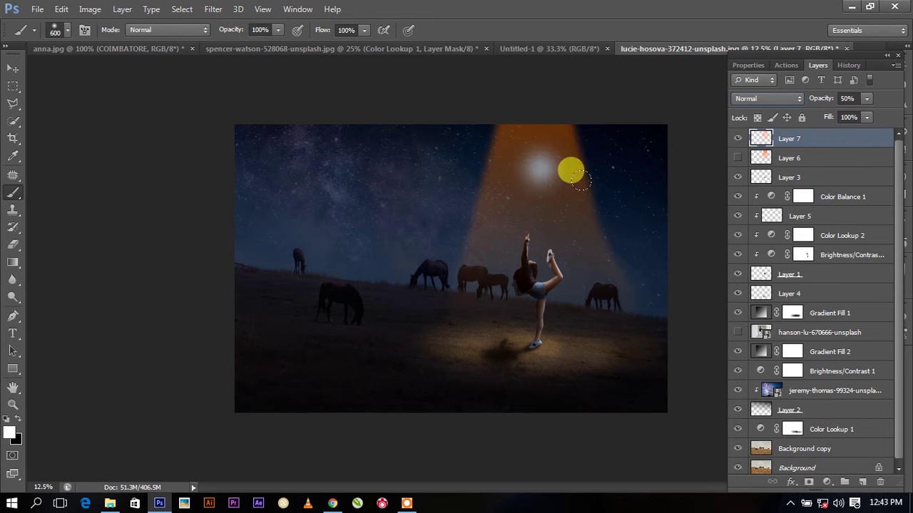
key("ctrl+z")
key("ctrl+z")
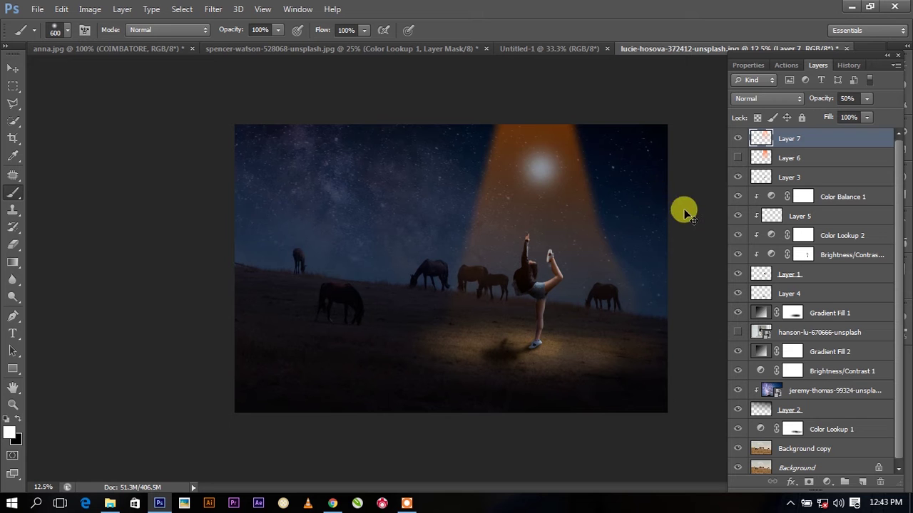
key("ctrl+z")
On new Layer 8, paint a white dot and transform it into a tall, wide beam reaching the dancer.
left_click(862, 482)
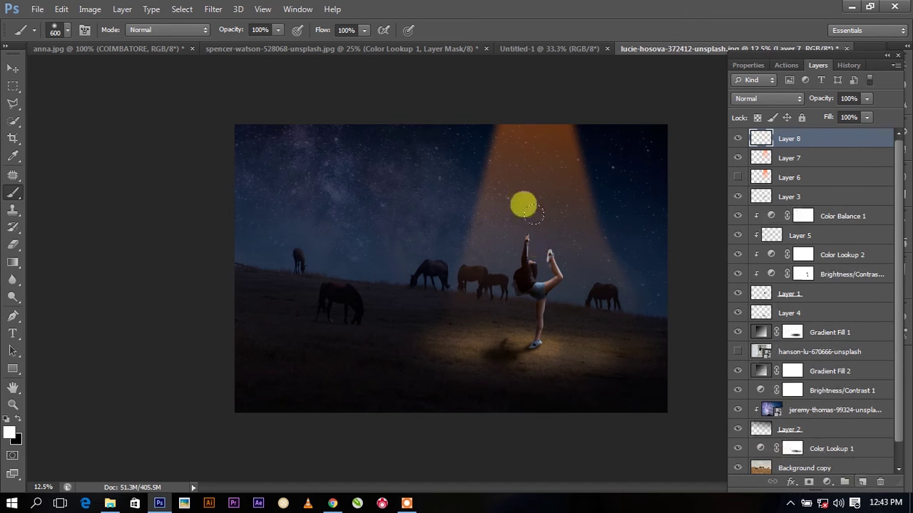
left_click(534, 202)
key("ctrl+t")
mouse_move(528, 338)
left_mouse_down()
mouse_move(509, 345)
mouse_move(501, 231)
left_mouse_up()
left_click_drag(501, 122, 470, 107)
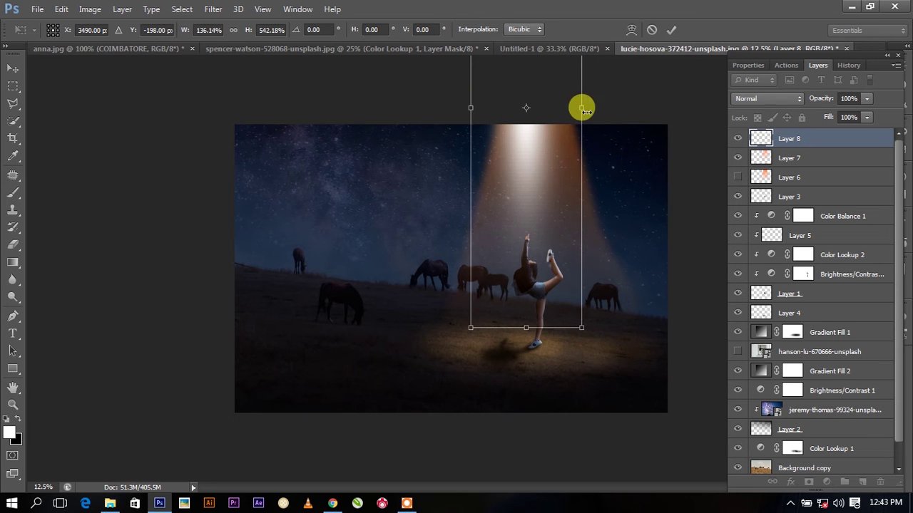
left_click_drag(582, 108, 632, 108)
left_click_drag(470, 107, 457, 108)
left_click_drag(550, 204, 532, 148)
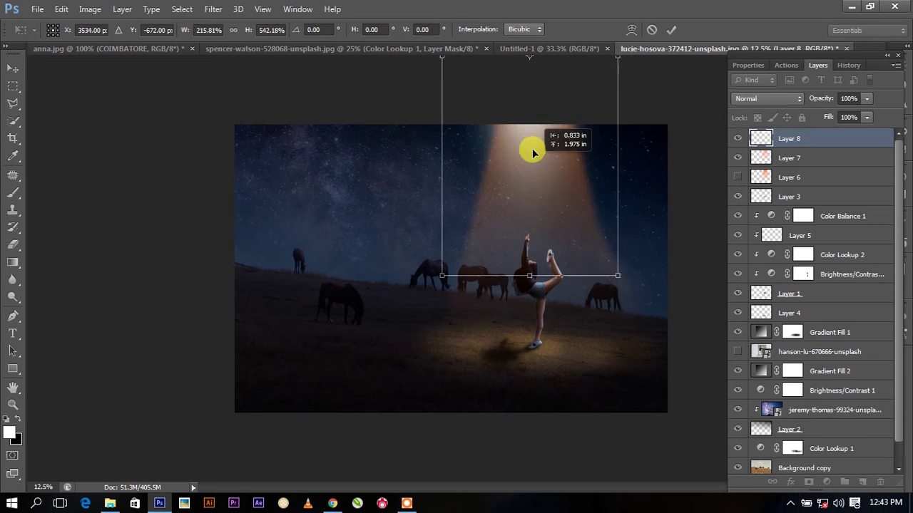
mouse_move(529, 275)
left_mouse_down()
mouse_move(531, 335)
mouse_move(538, 270)
left_mouse_up()
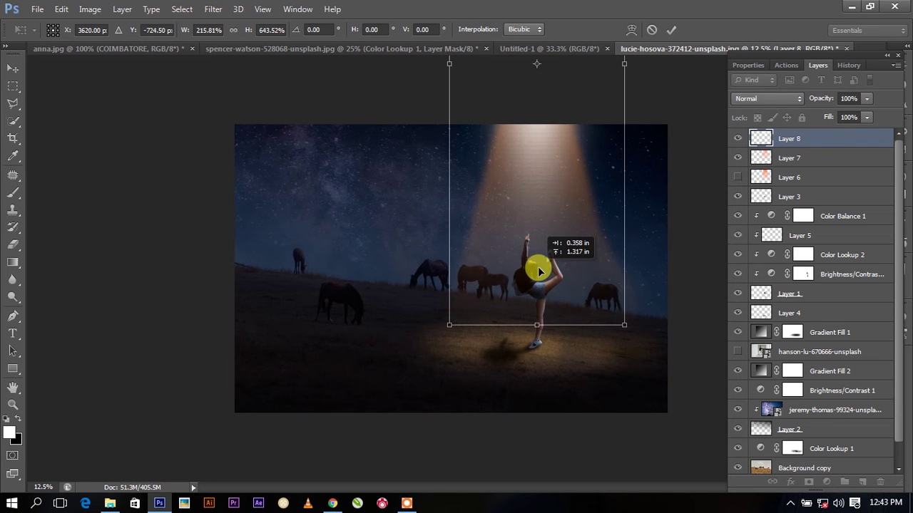
left_click(671, 29)
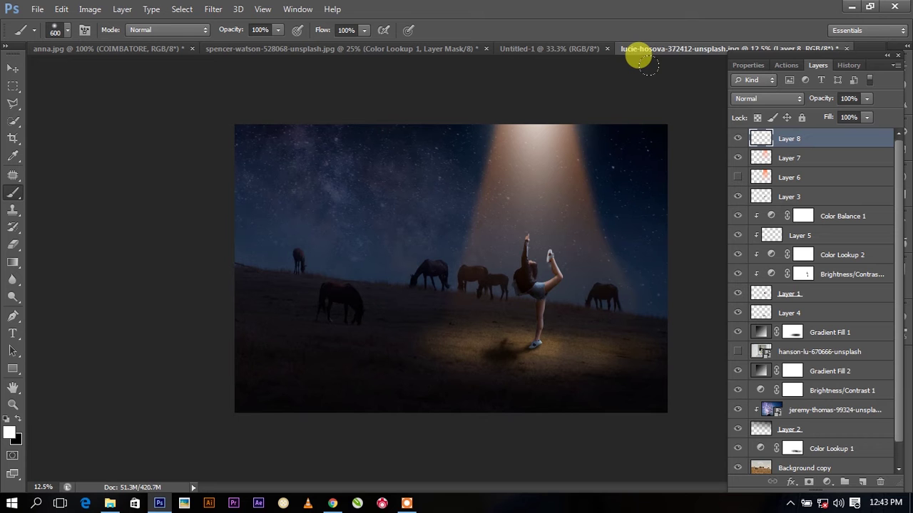
Fade Layer 8 to 97% opacity and check the beam zoomed in and out.
left_click(866, 99)
left_click_drag(853, 111, 868, 117)
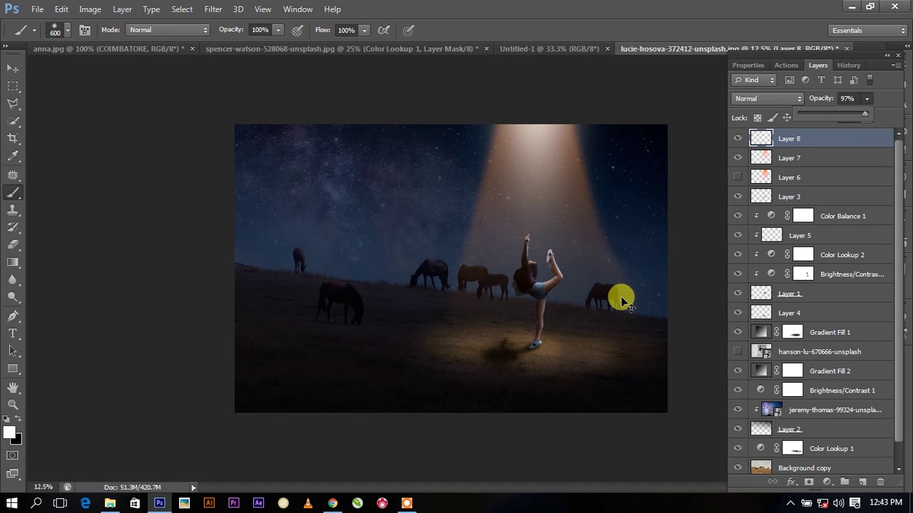
key("ctrl+plus")
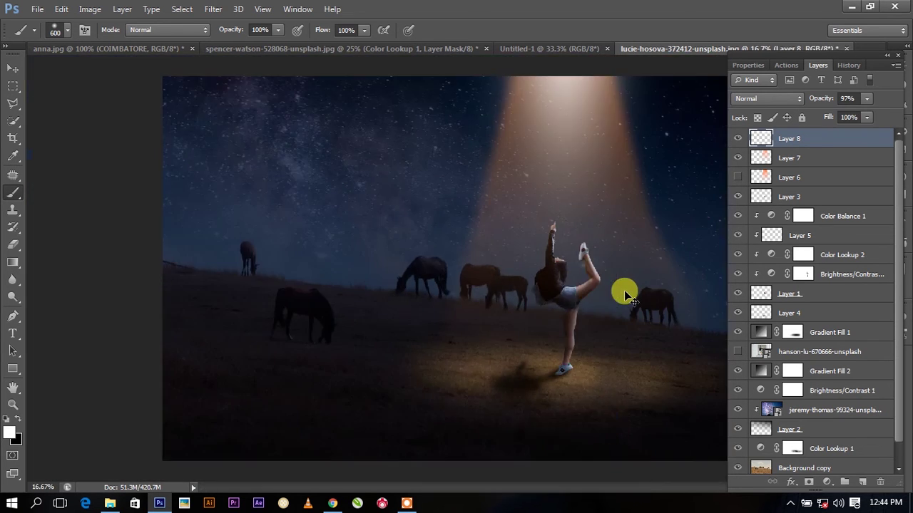
key("ctrl+minus")
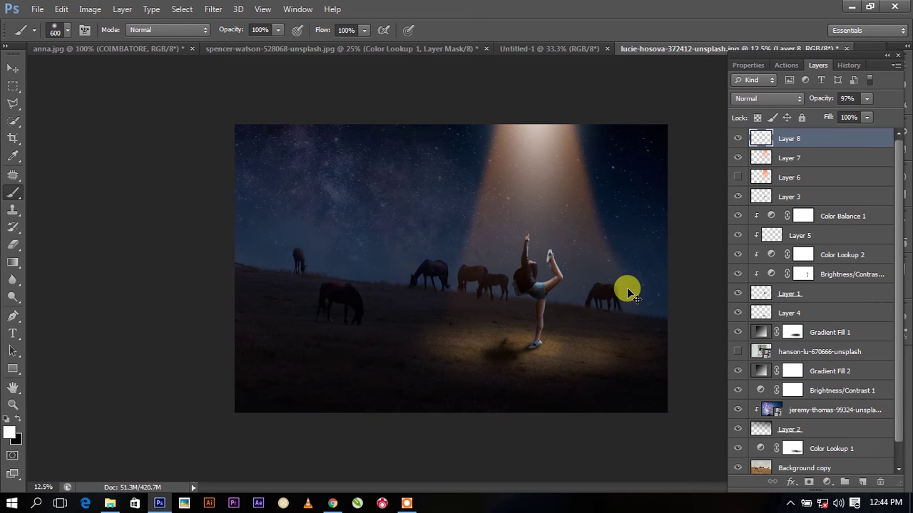
Add a new gradient fill layer above Layer 4.
left_click(827, 482)
left_click(866, 179)
left_click(827, 314)
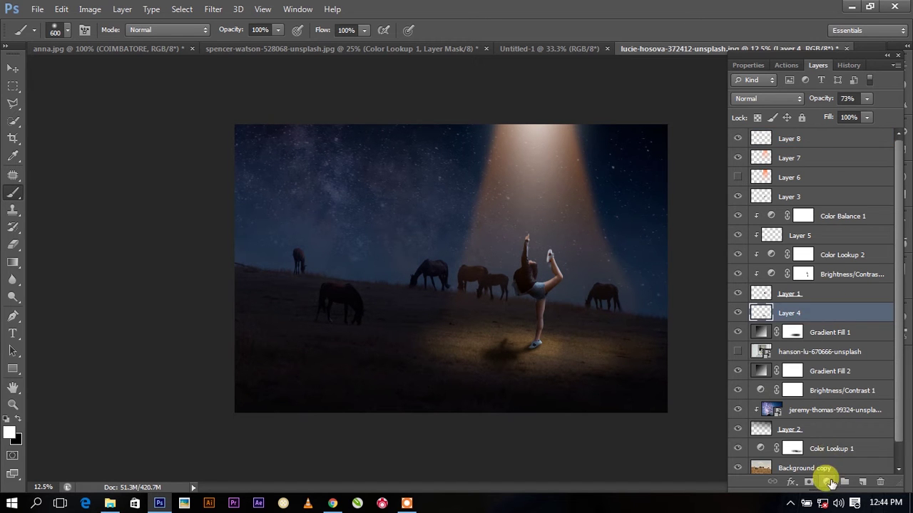
left_click(826, 482)
left_click(813, 206)
Make the fill a black-to-transparent gradient by setting both colour stops to black.
left_click(777, 152)
left_click(580, 297)
double_click(580, 297)
left_click_drag(292, 312, 292, 423)
left_click(462, 245)
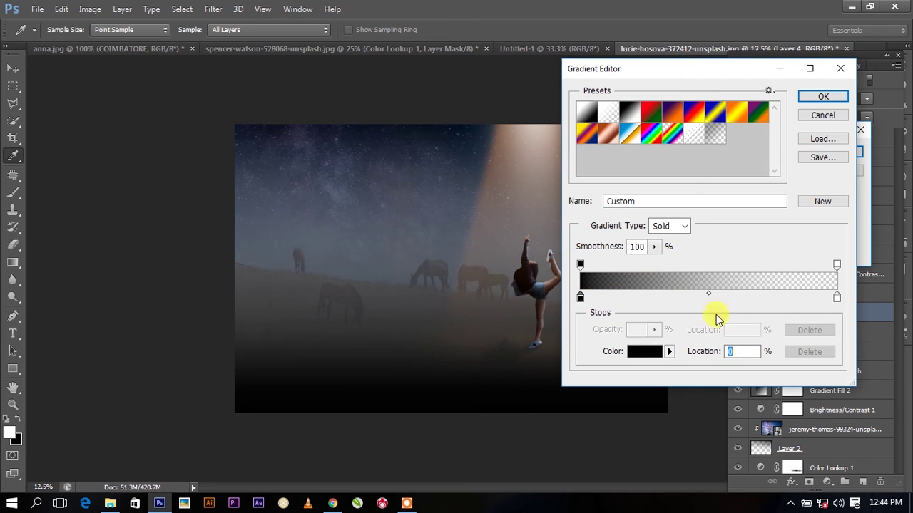
double_click(836, 298)
left_click_drag(185, 300, 106, 432)
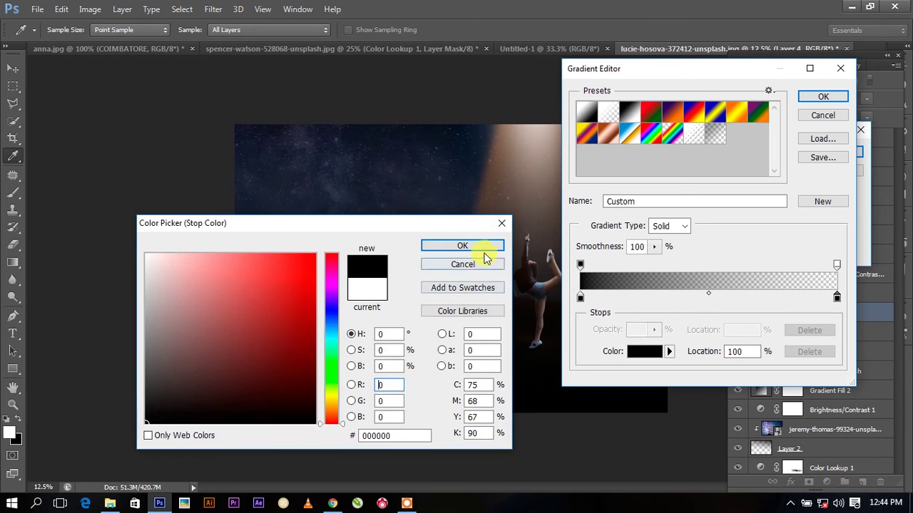
left_click(485, 249)
key("Return")
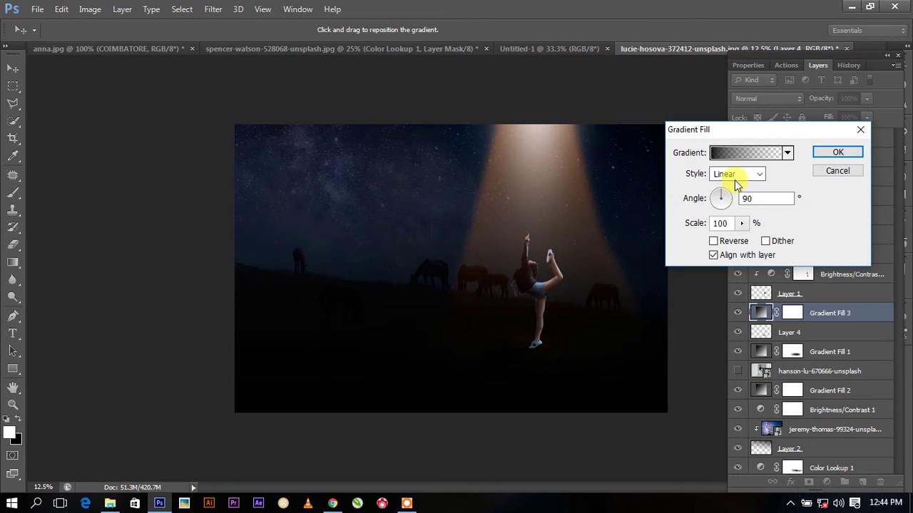
Make the gradient radial and reversed, scaled to about 387%, centred over the image.
left_click(722, 242)
left_click(737, 174)
left_click(737, 205)
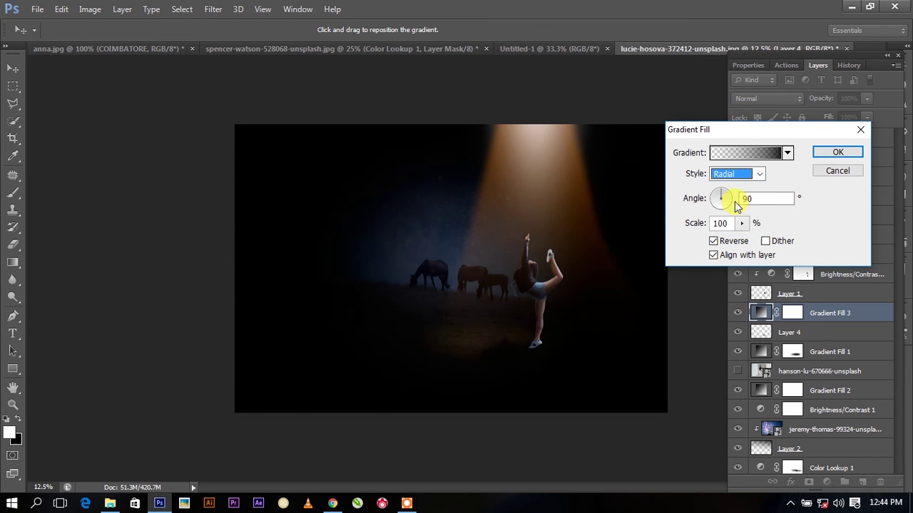
left_click_drag(745, 237, 757, 239)
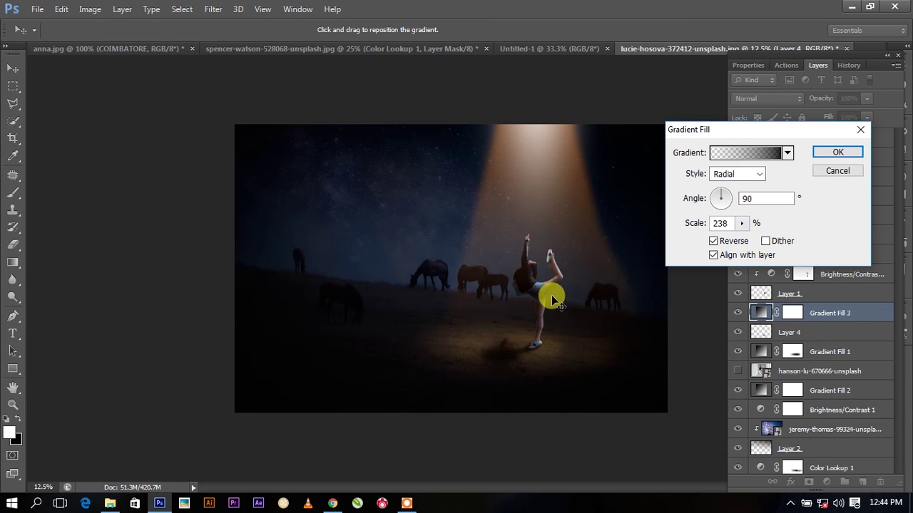
mouse_move(569, 370)
left_mouse_down()
mouse_move(565, 347)
mouse_move(586, 366)
left_mouse_up()
left_click_drag(742, 241, 756, 242)
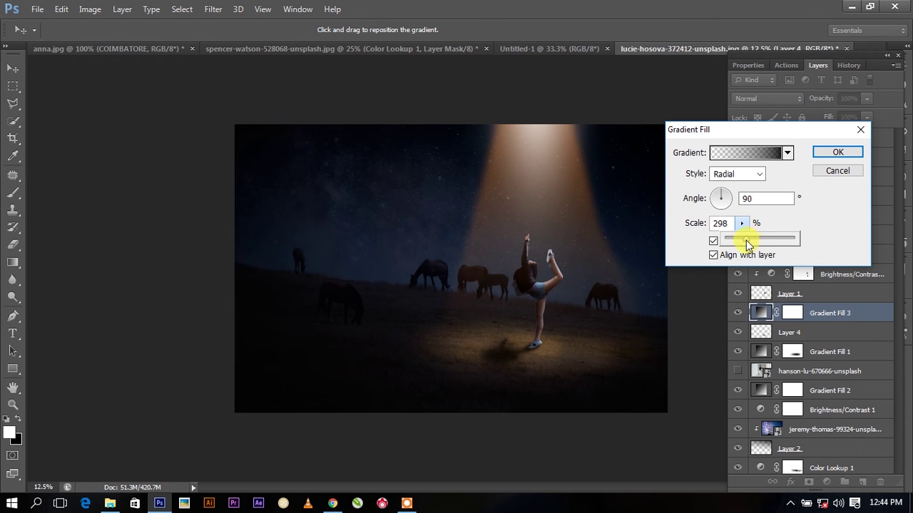
left_click_drag(754, 238, 752, 239)
left_click(838, 152)
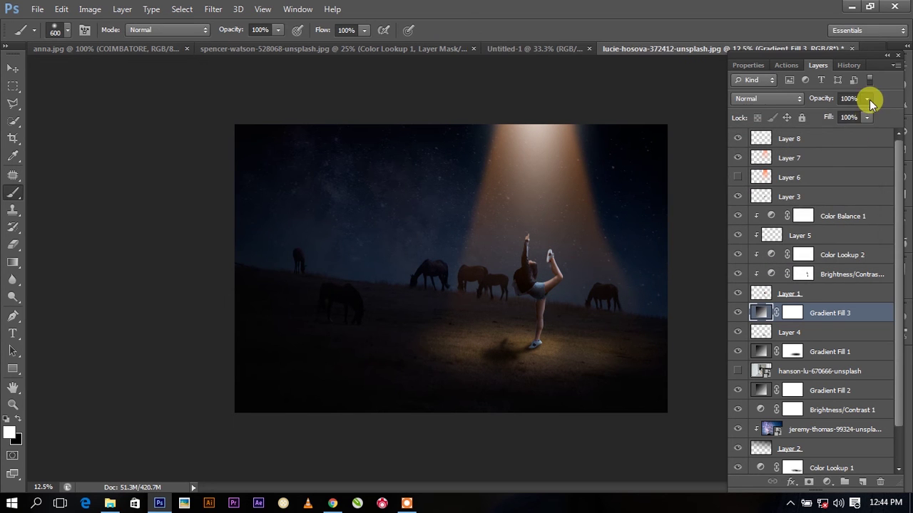
Lower the vignette layer's opacity to 74% and zoom in on the finished composite.
left_click_drag(851, 113, 829, 119)
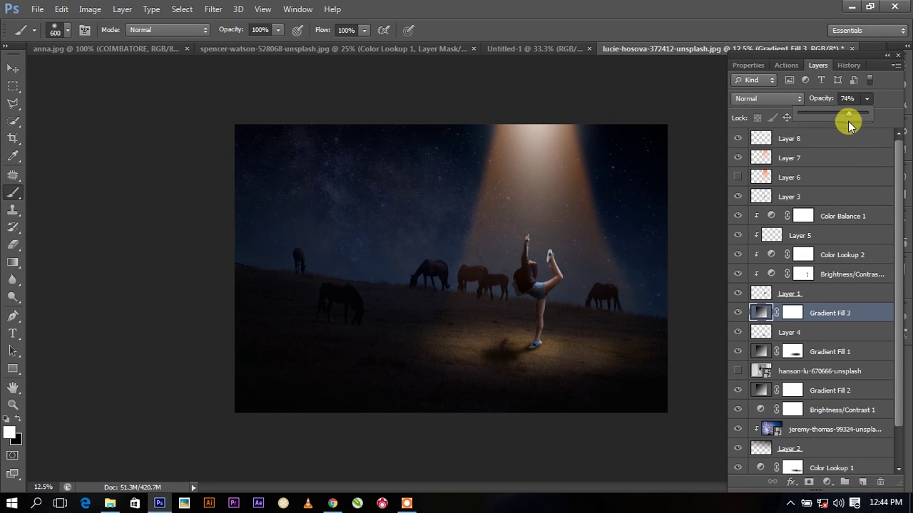
left_click(12, 70)
key("ctrl+plus")
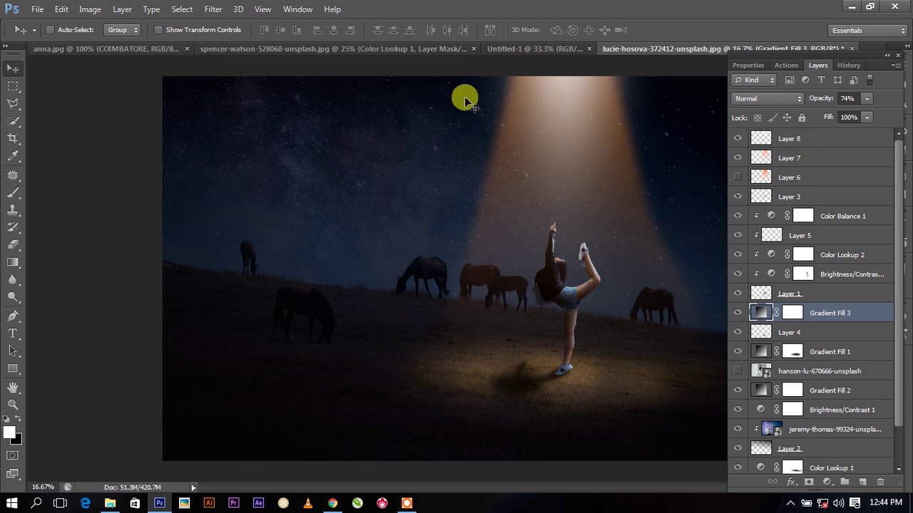
left_click(841, 6)
Clear the desktop and stop the recording from Icecream Screen Recorder's tray icon.
left_click(832, 7)
right_click(409, 143)
left_click(455, 187)
left_click(789, 503)
left_click(789, 462)
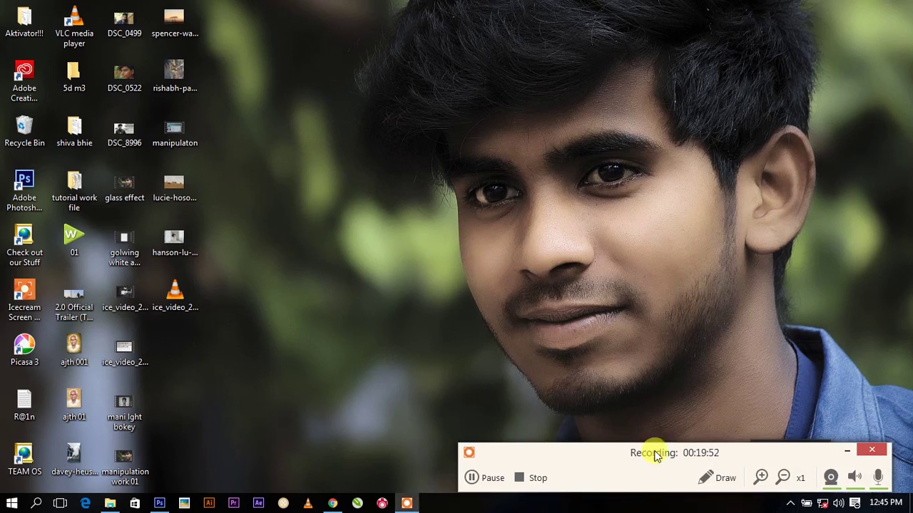
left_click(528, 483)
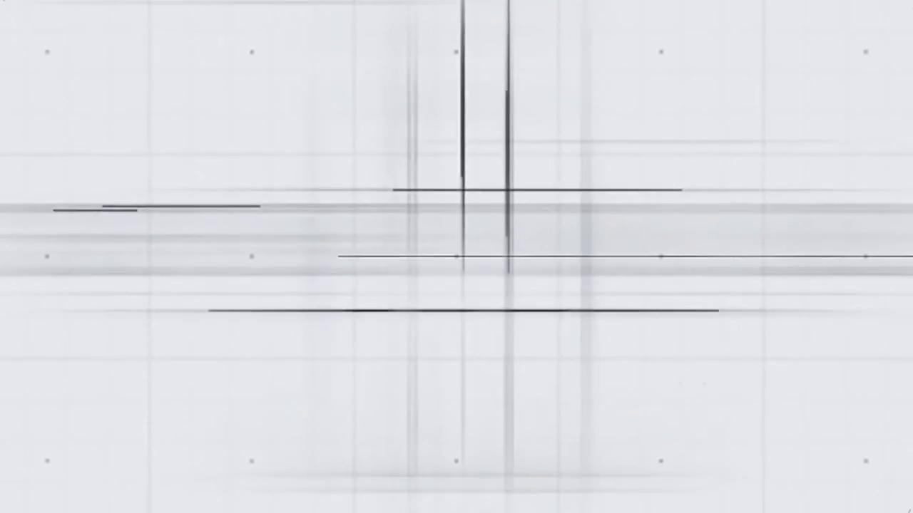